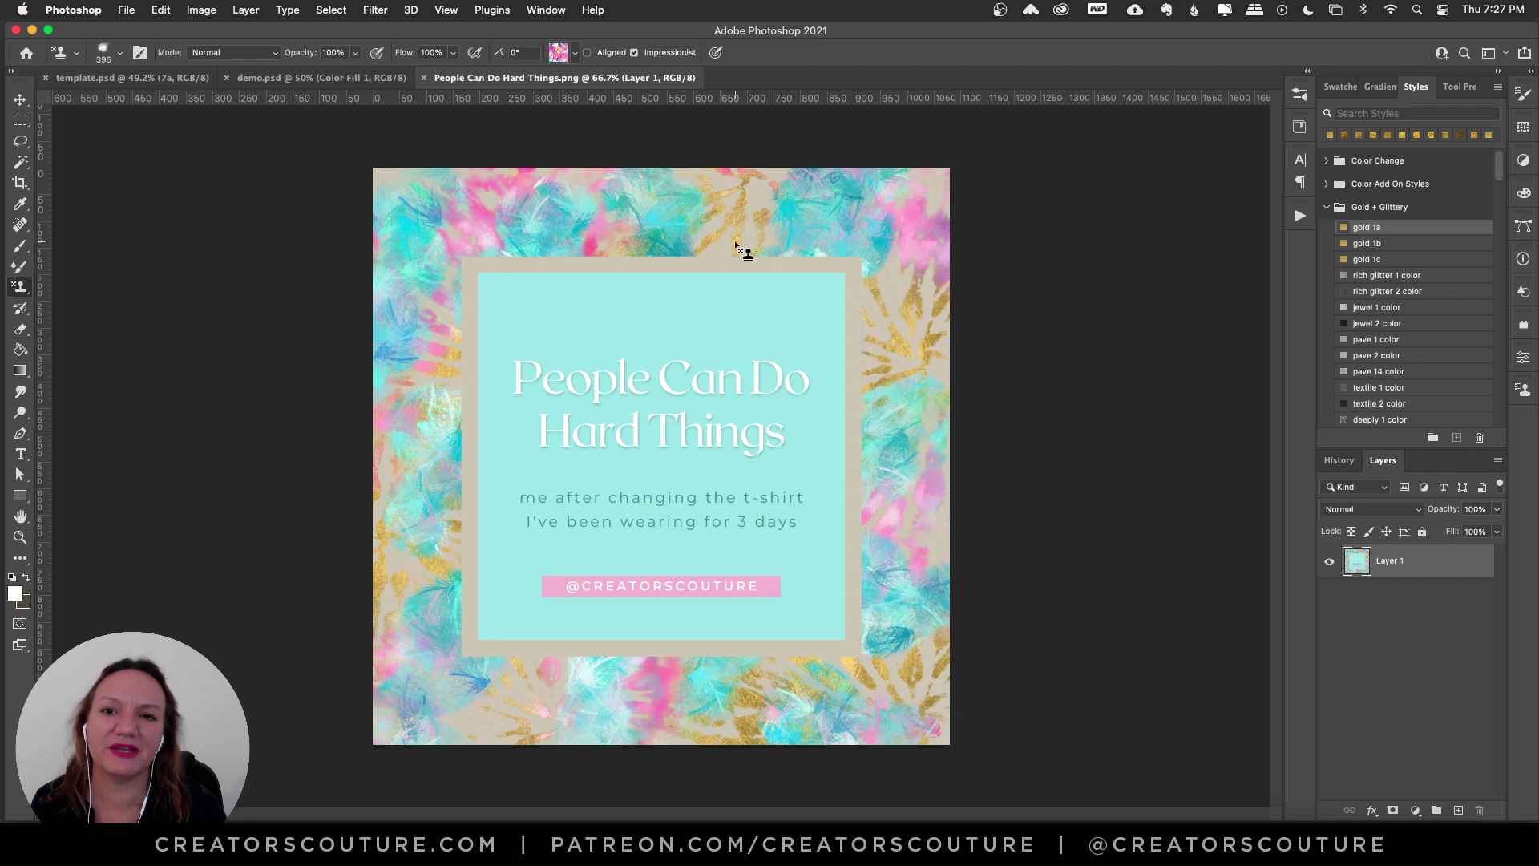
# Step: Switch to template.psd and arrange the open documents in a 2-up Vertical layout
pyautogui.click(138, 77)
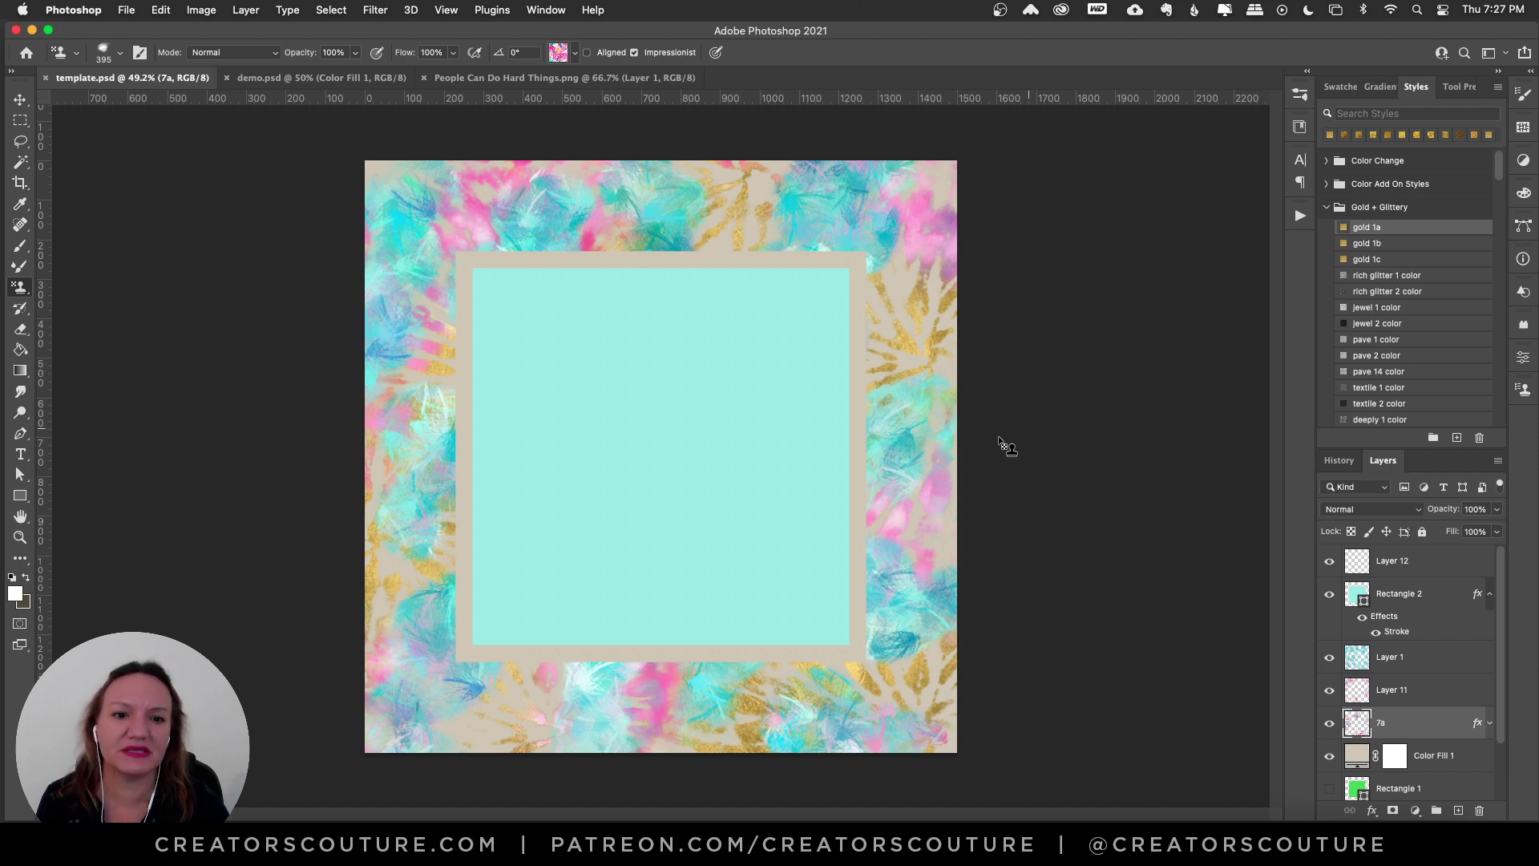
pyautogui.click(537, 9)
pyautogui.moveTo(564, 53)
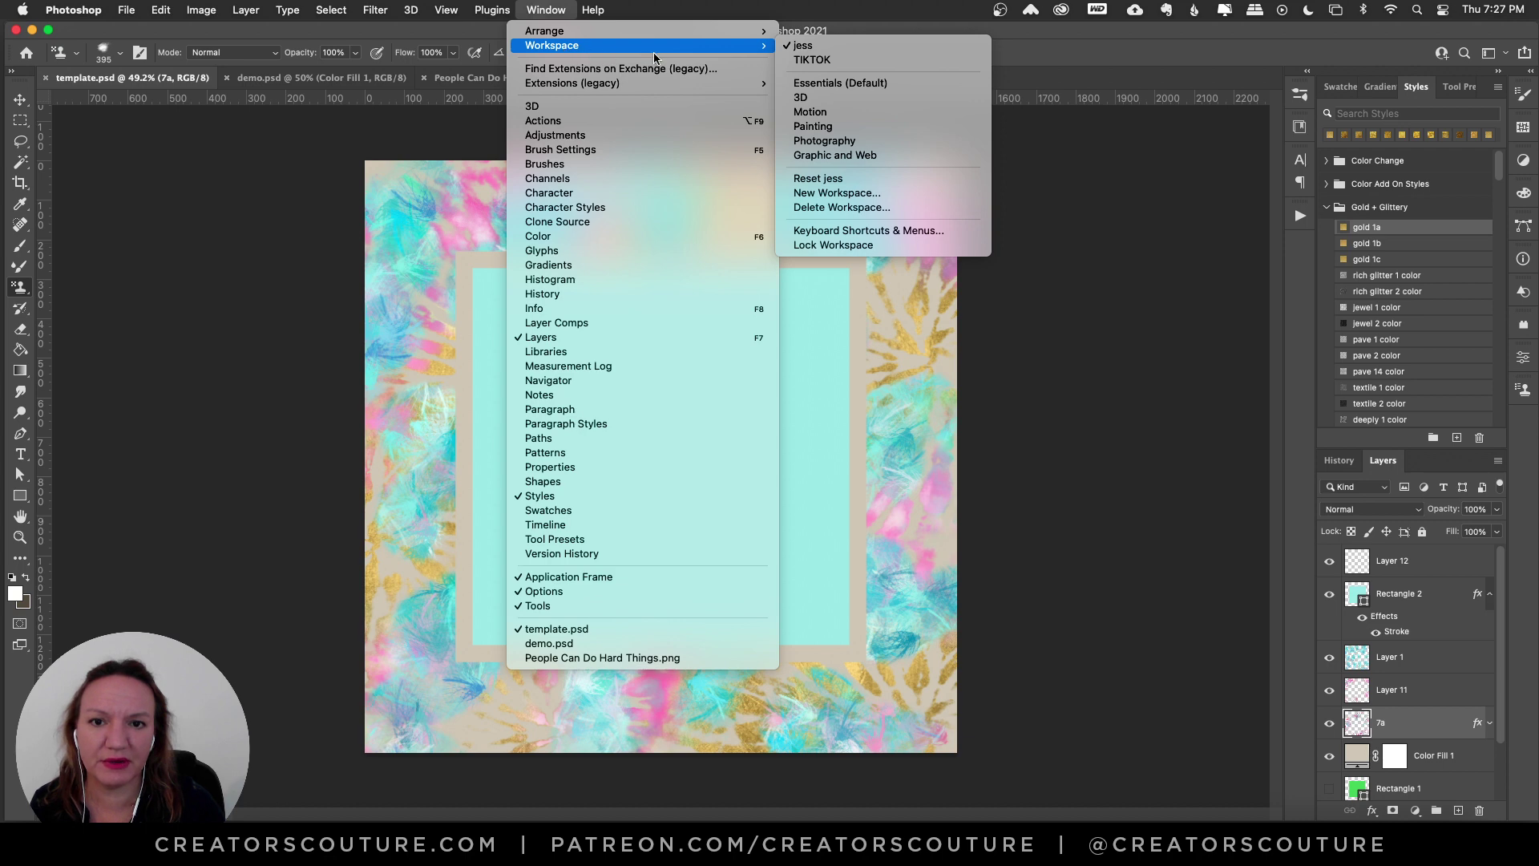
pyautogui.moveTo(487, 7)
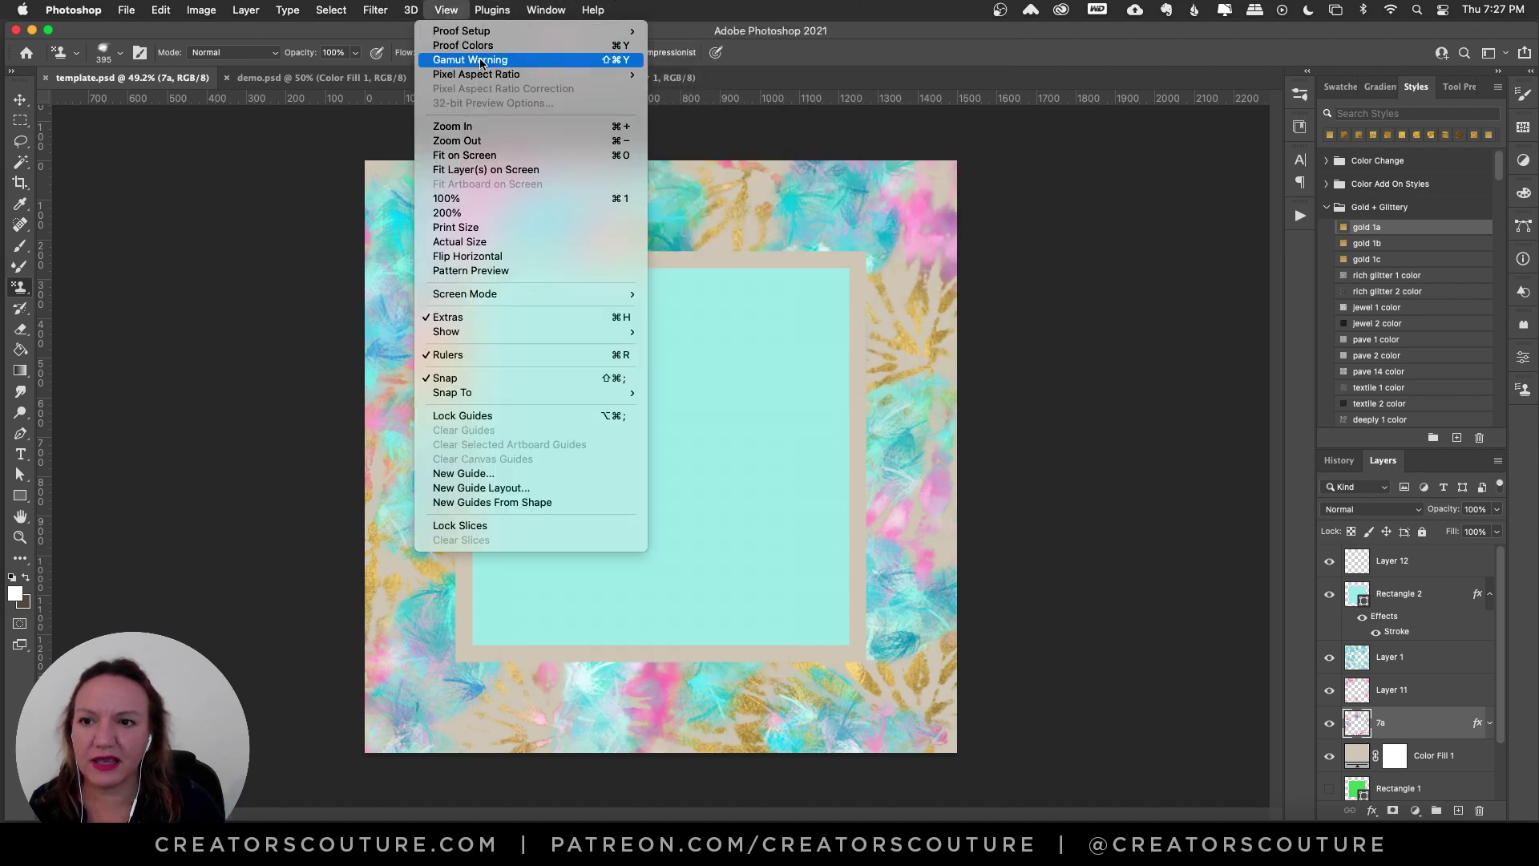
pyautogui.moveTo(485, 37)
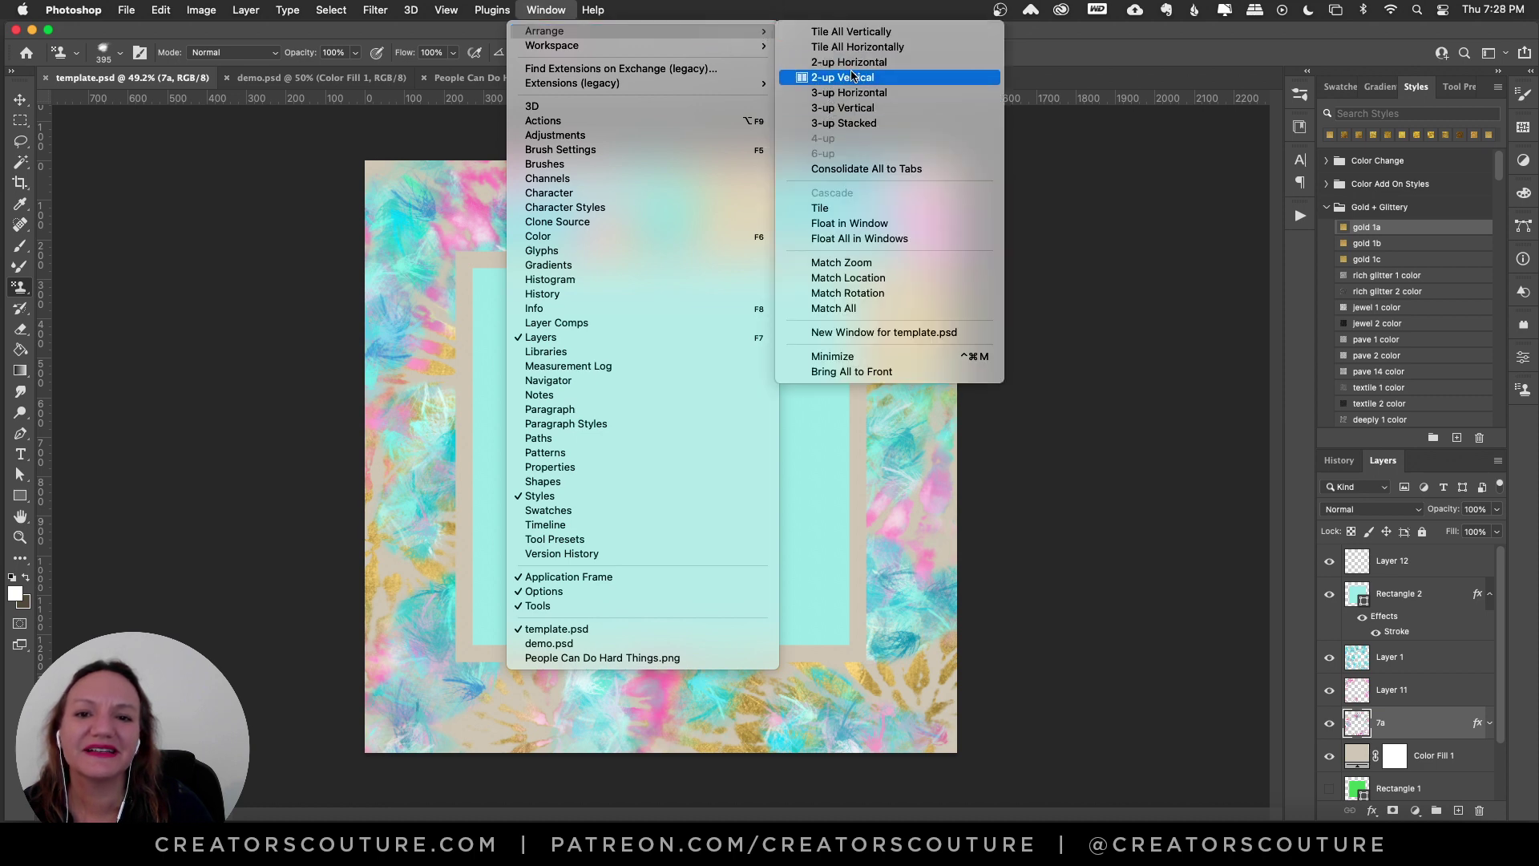
pyautogui.click(848, 79)
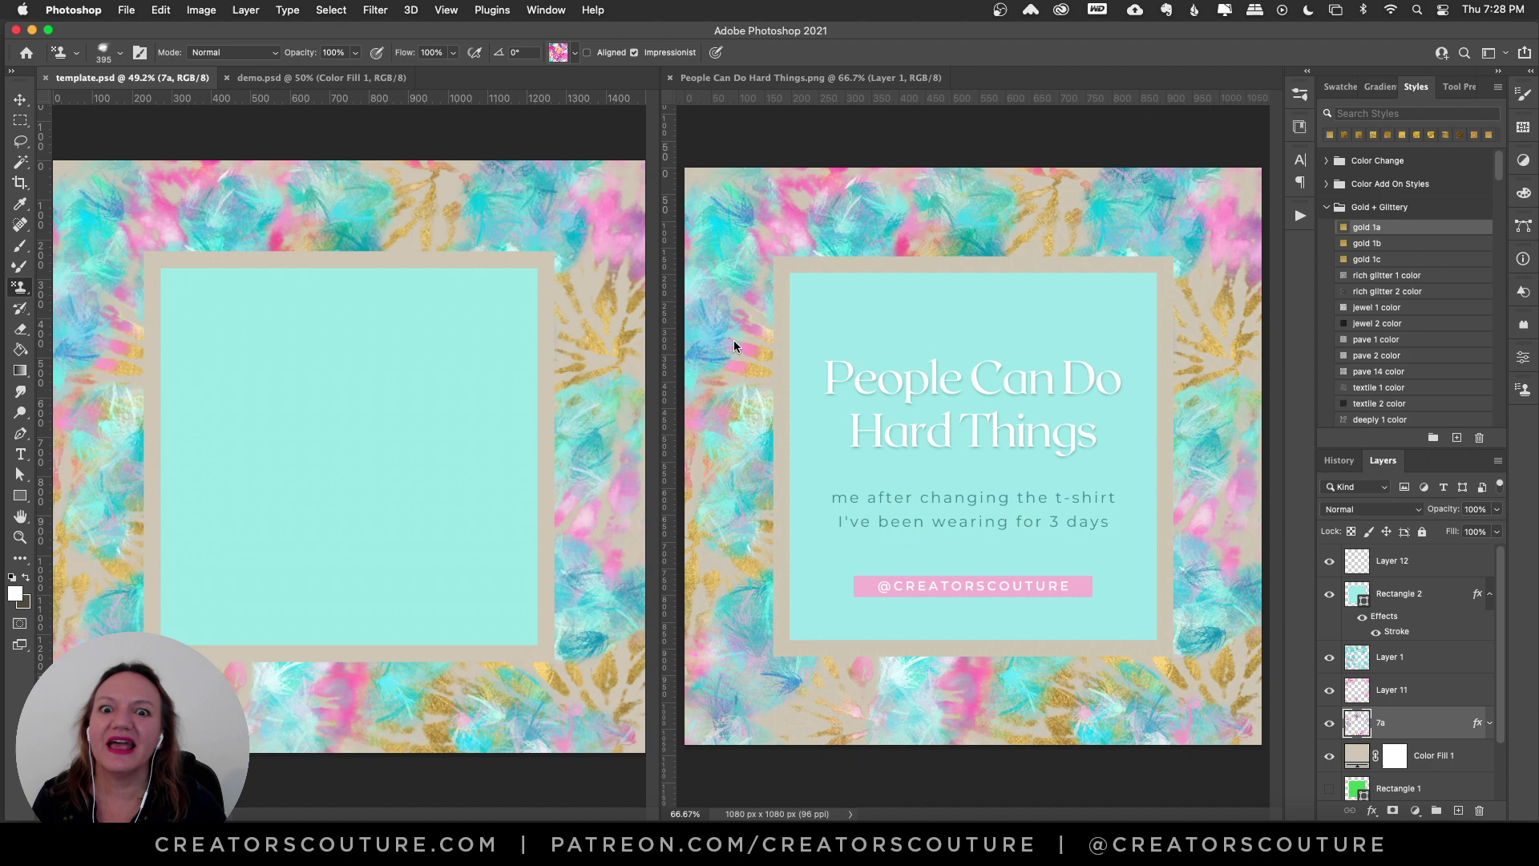
# Step: Move demo.psd into the pane with People Can Do Hard Things.png, widen that pane, and zoom template.psd out to 33.3%
pyautogui.click(328, 80)
pyautogui.moveTo(302, 81); pyautogui.dragTo(755, 80)
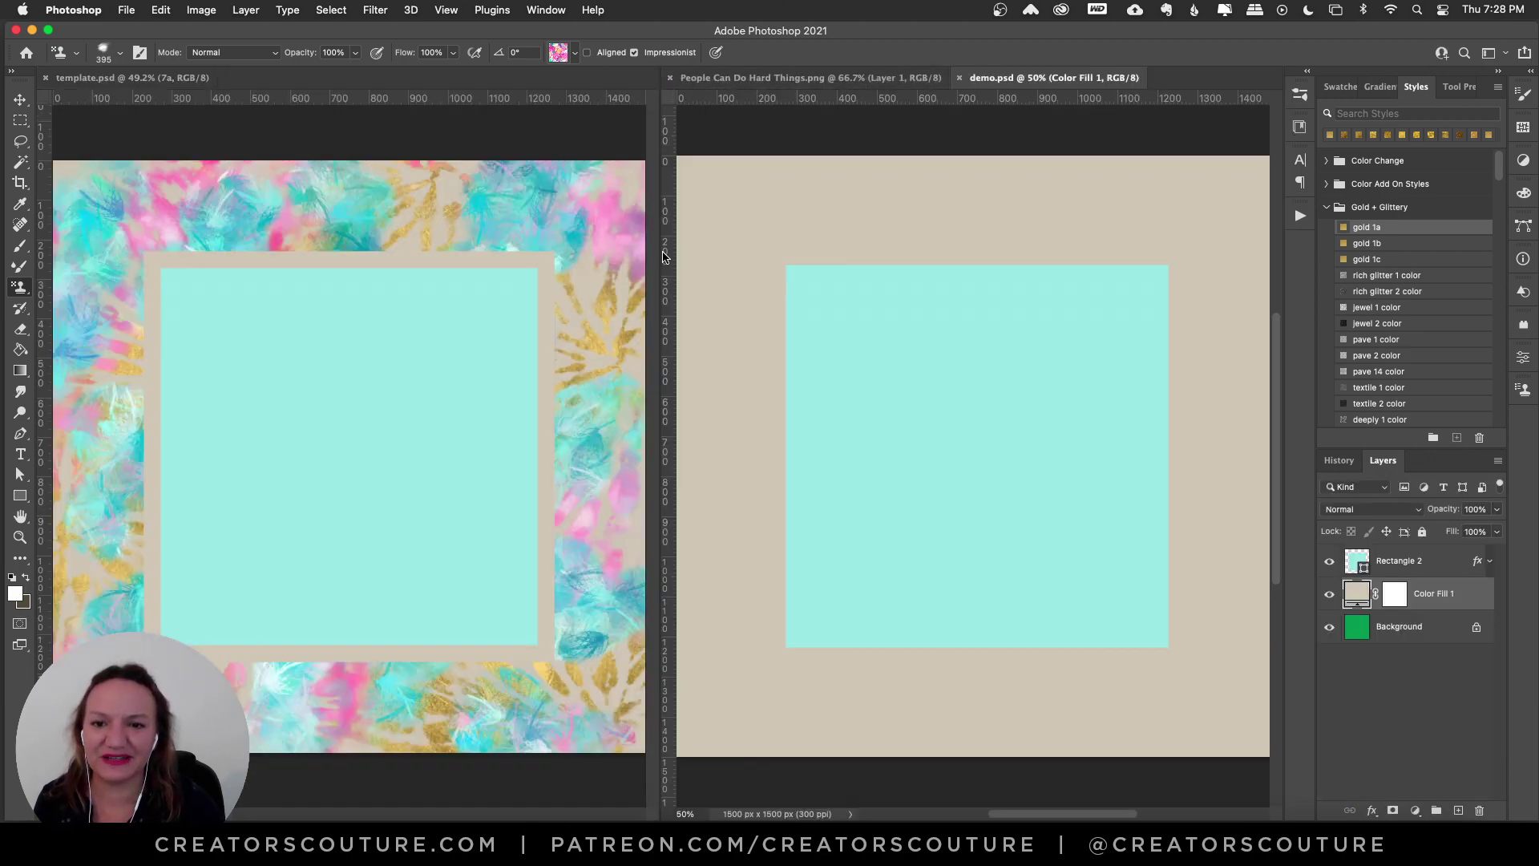
pyautogui.moveTo(659, 257); pyautogui.dragTo(494, 264)
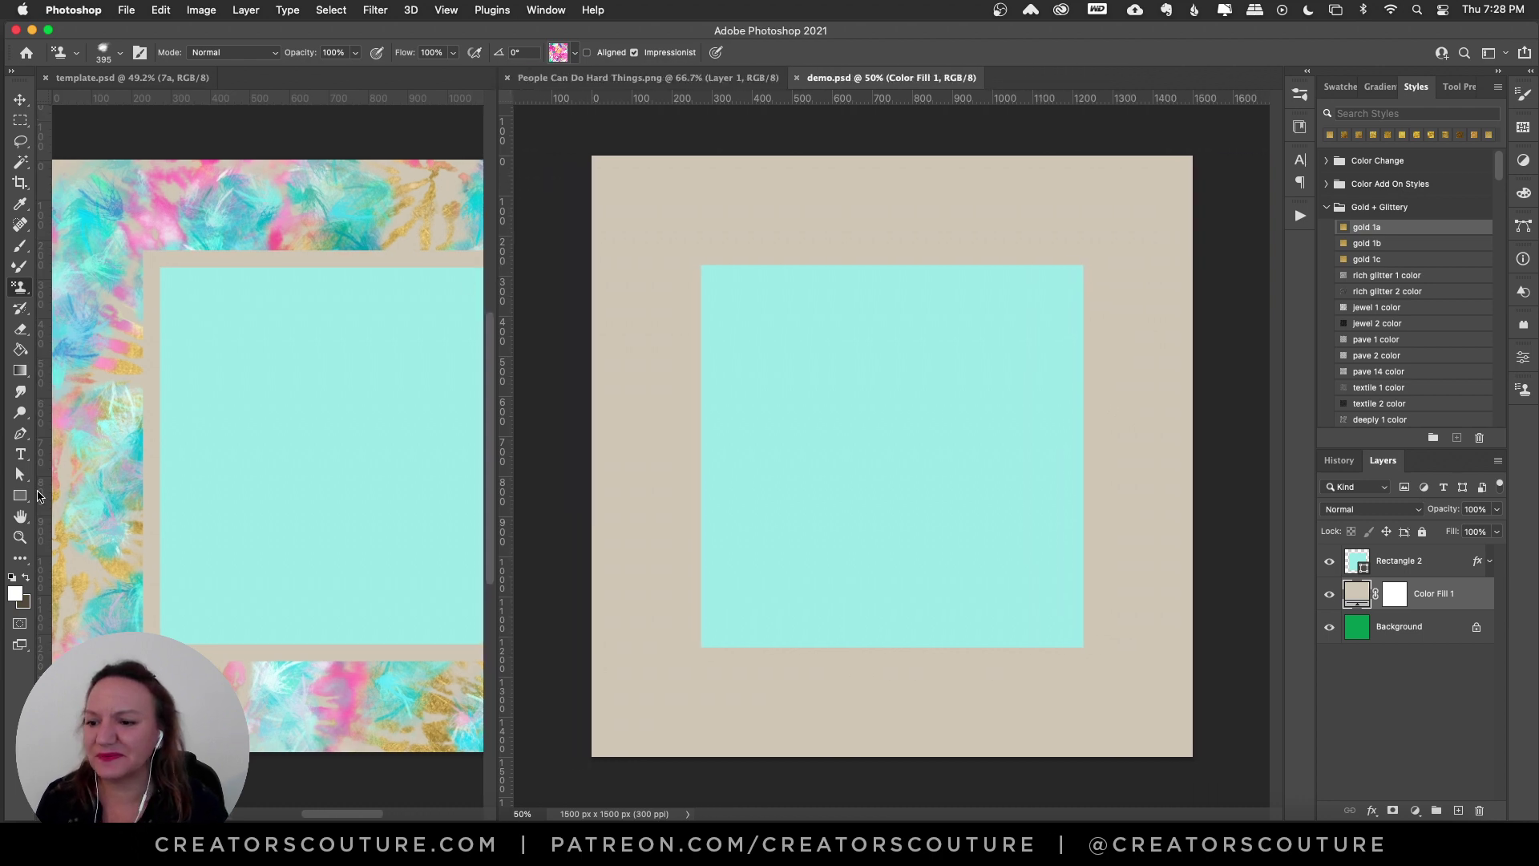
pyautogui.click(21, 537)
pyautogui.keyDown('alt'); pyautogui.click(331, 459); pyautogui.keyUp('alt')
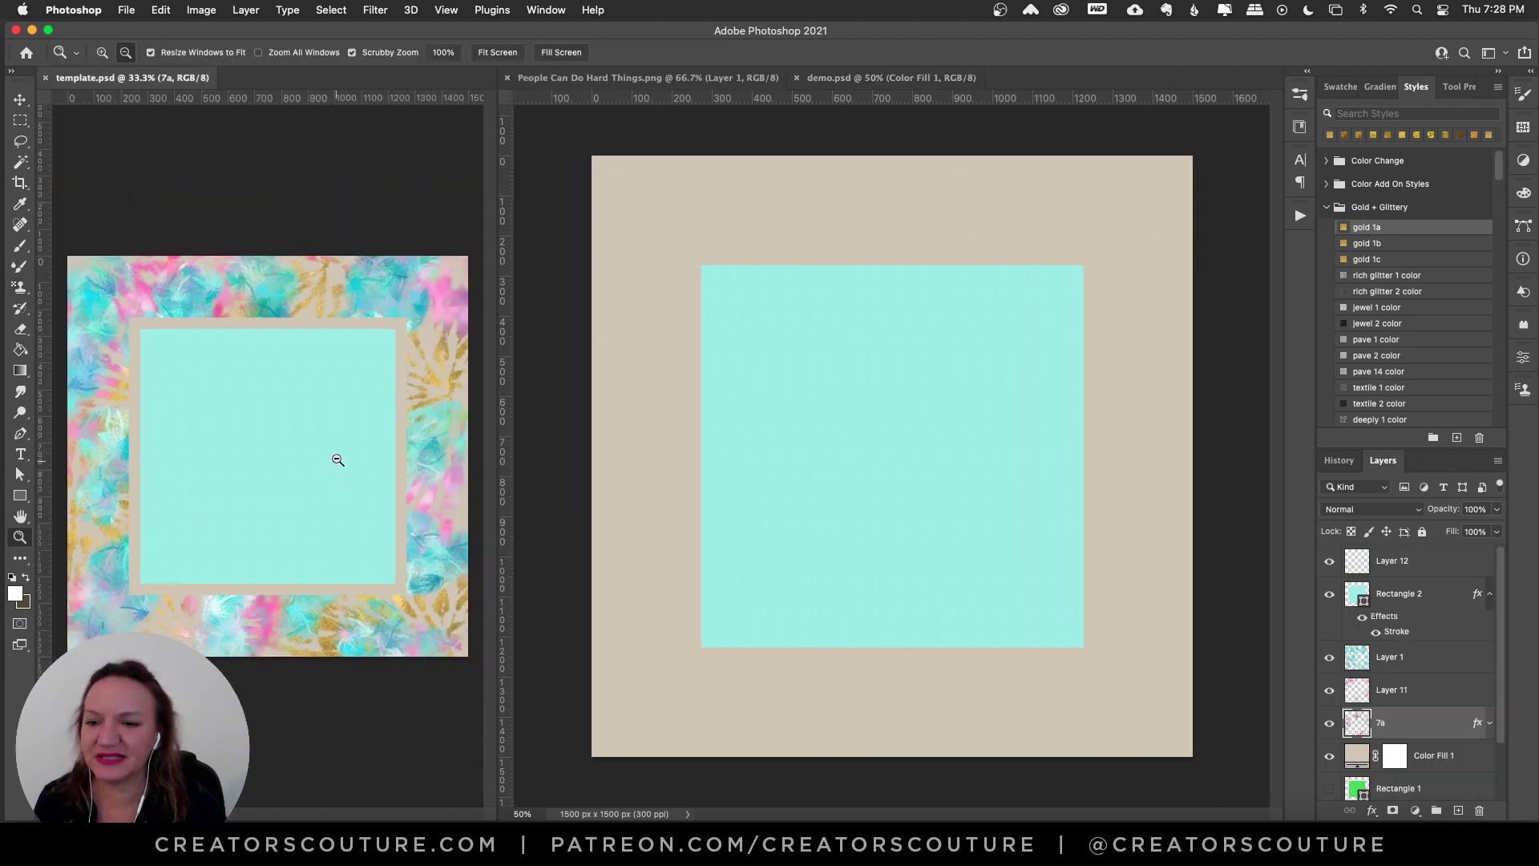
# Step: Toggle the Rectangle 2 layer's effects off and on in template.psd to examine its stroke
pyautogui.click(26, 100)
pyautogui.click(1406, 615)
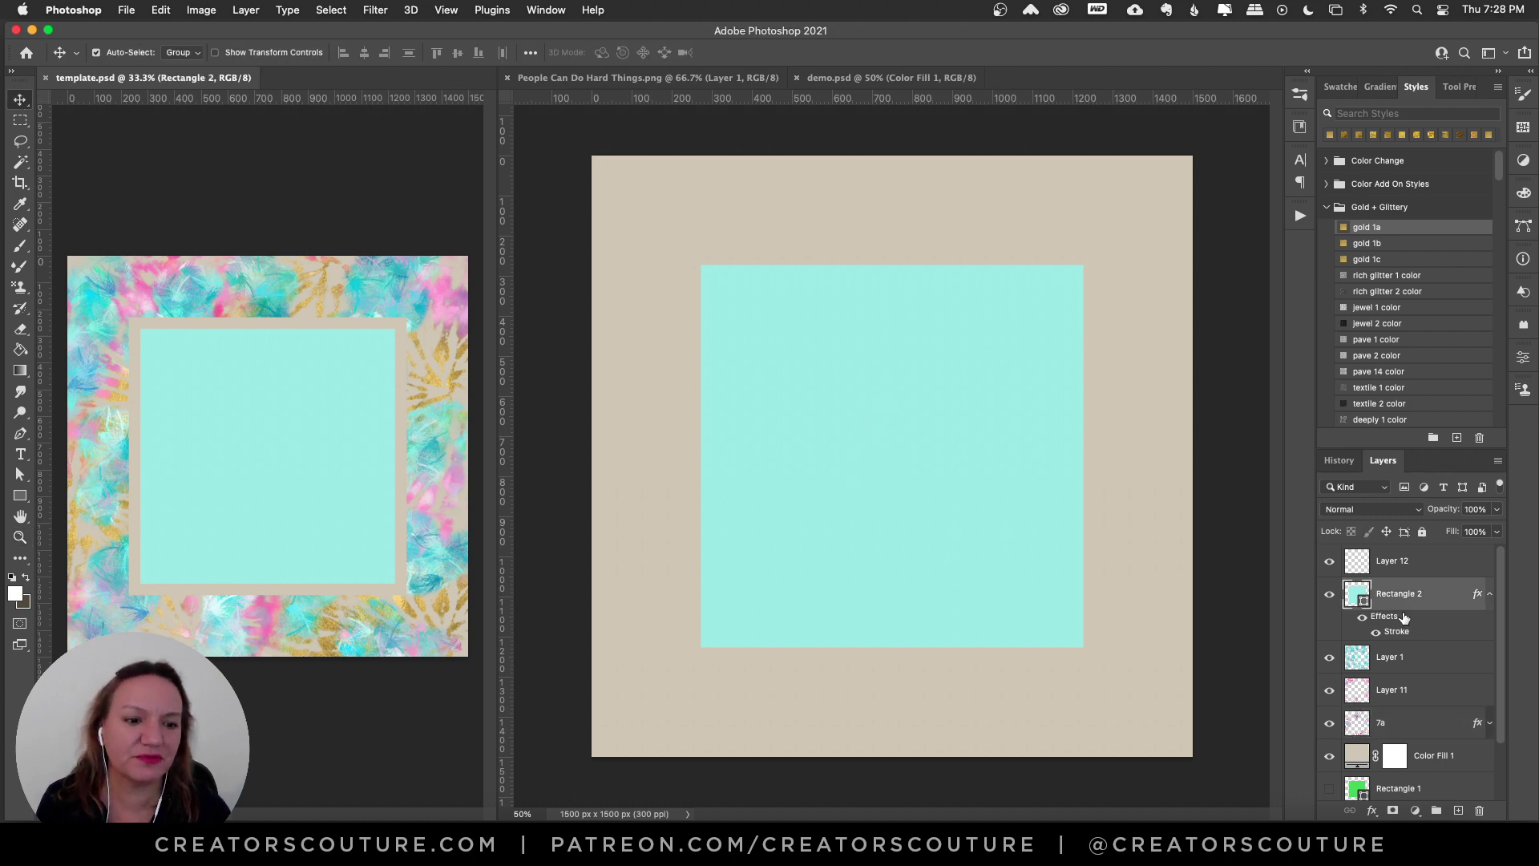
pyautogui.click(1362, 616)
pyautogui.click(1362, 616)
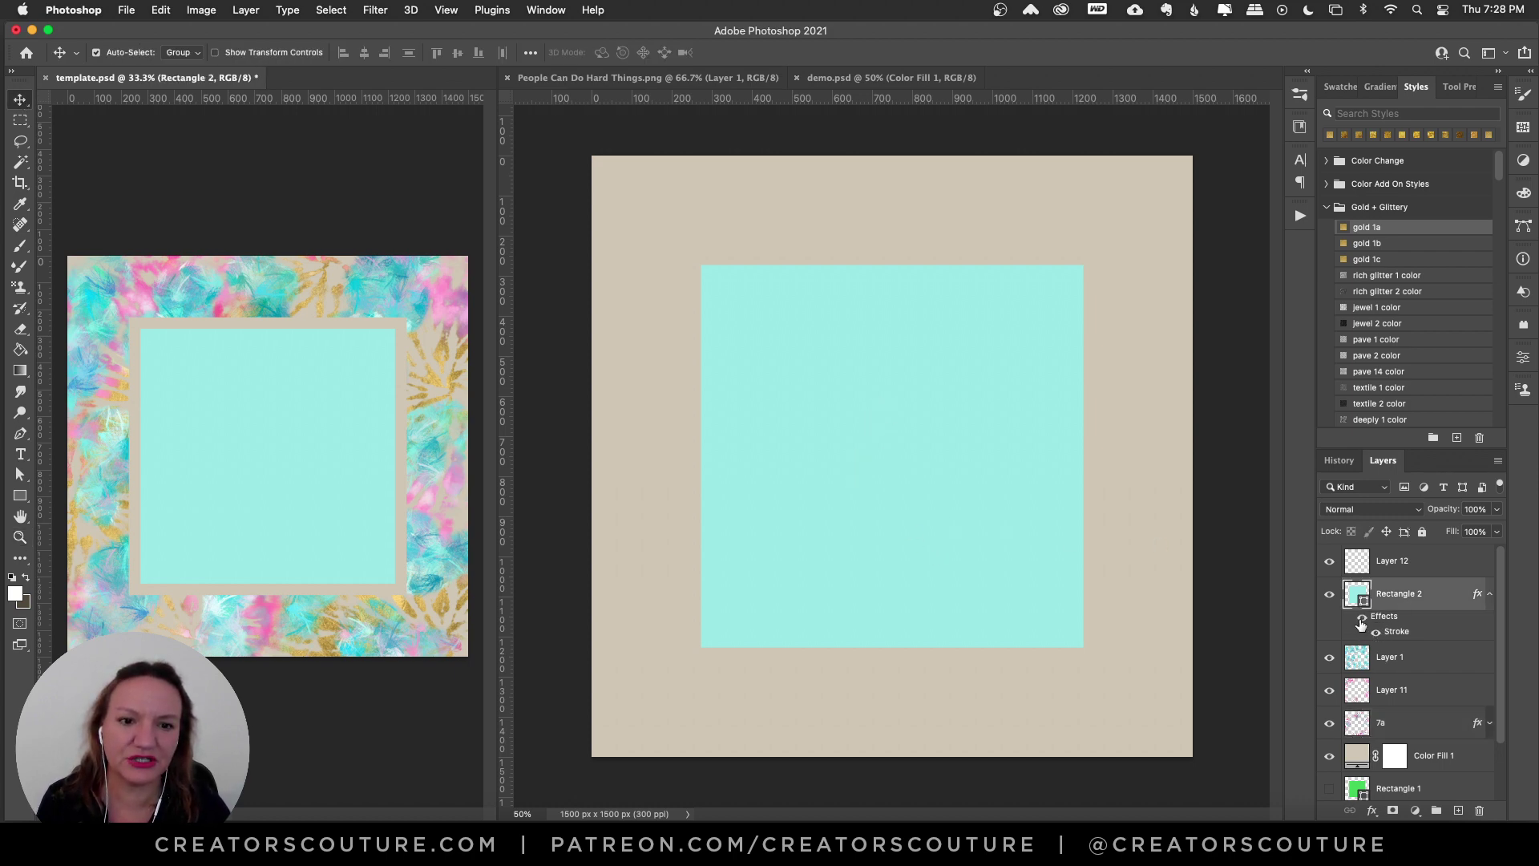
# Step: In demo.psd, hide the Rectangle 2 layer and add a new empty layer above Color Fill 1
pyautogui.click(964, 318)
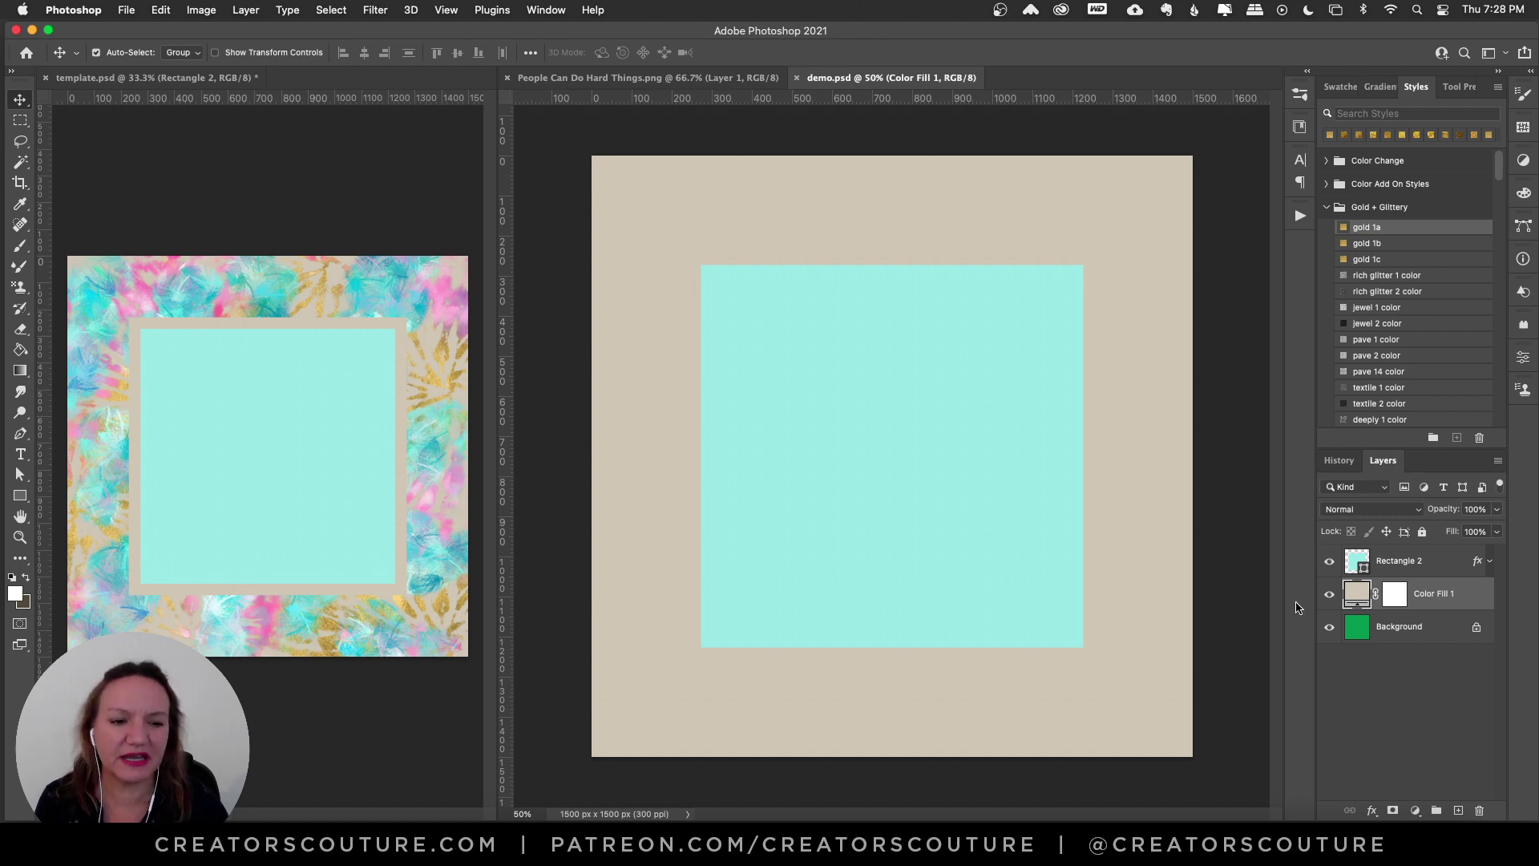
pyautogui.click(1330, 561)
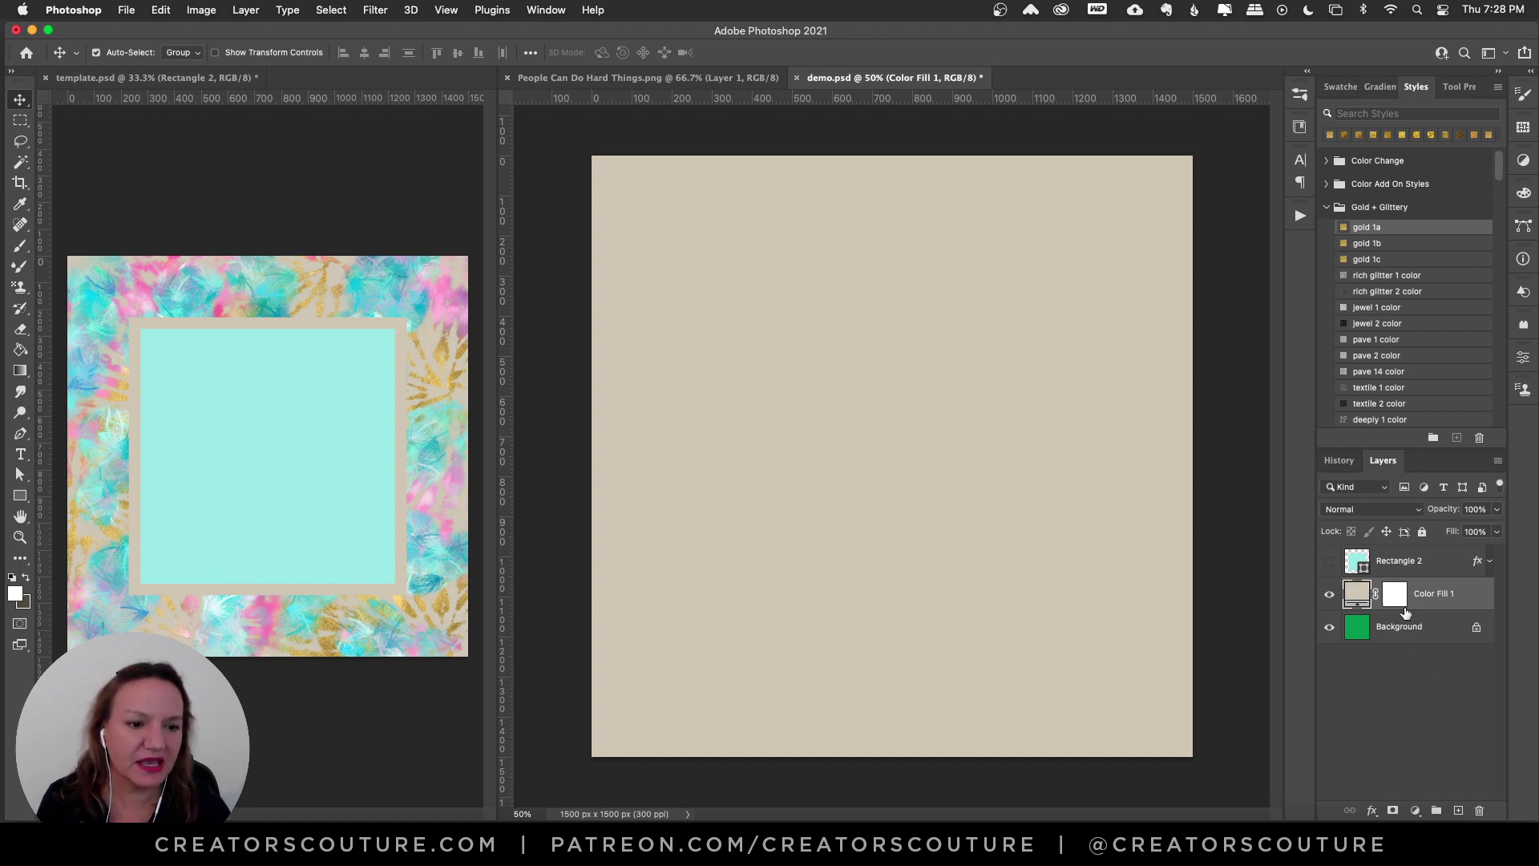
pyautogui.click(1459, 811)
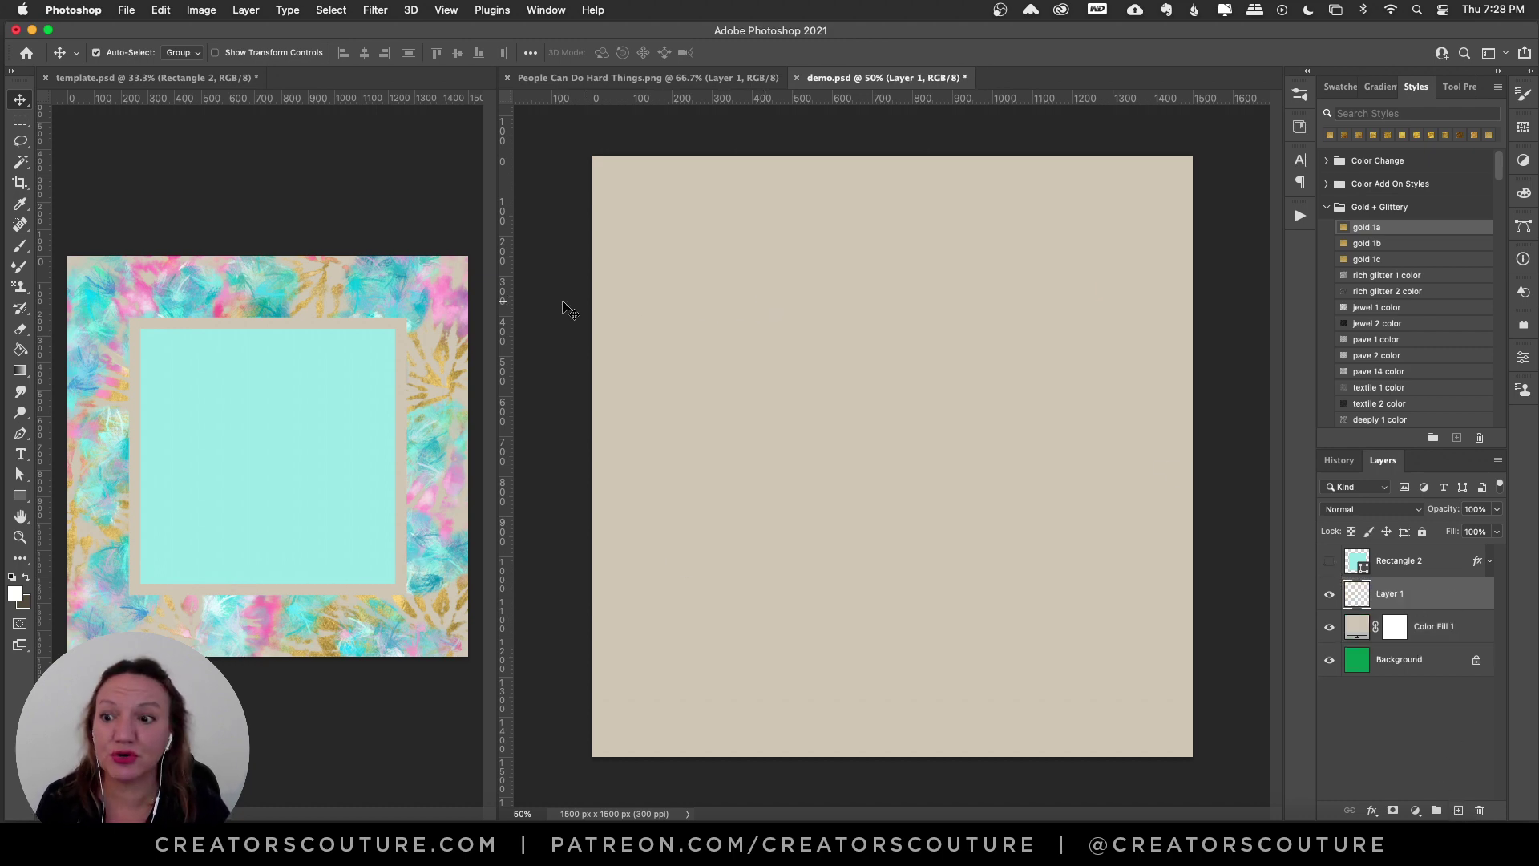
# Step: Activate the Pattern Stamp tool with the feather.psd 3314 brush at 197 px
pyautogui.click(22, 293)
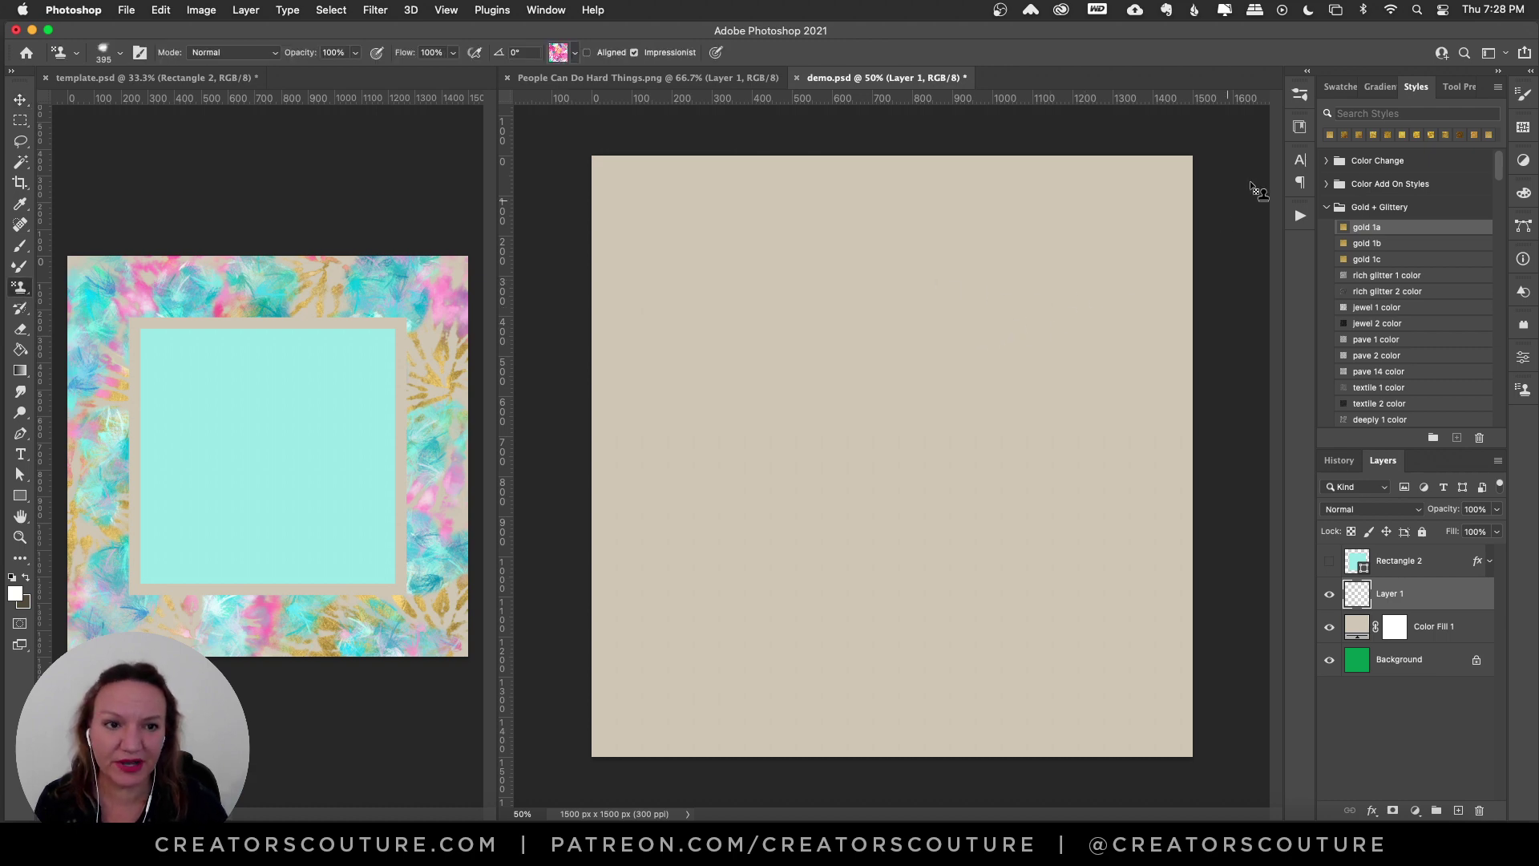
pyautogui.click(1298, 92)
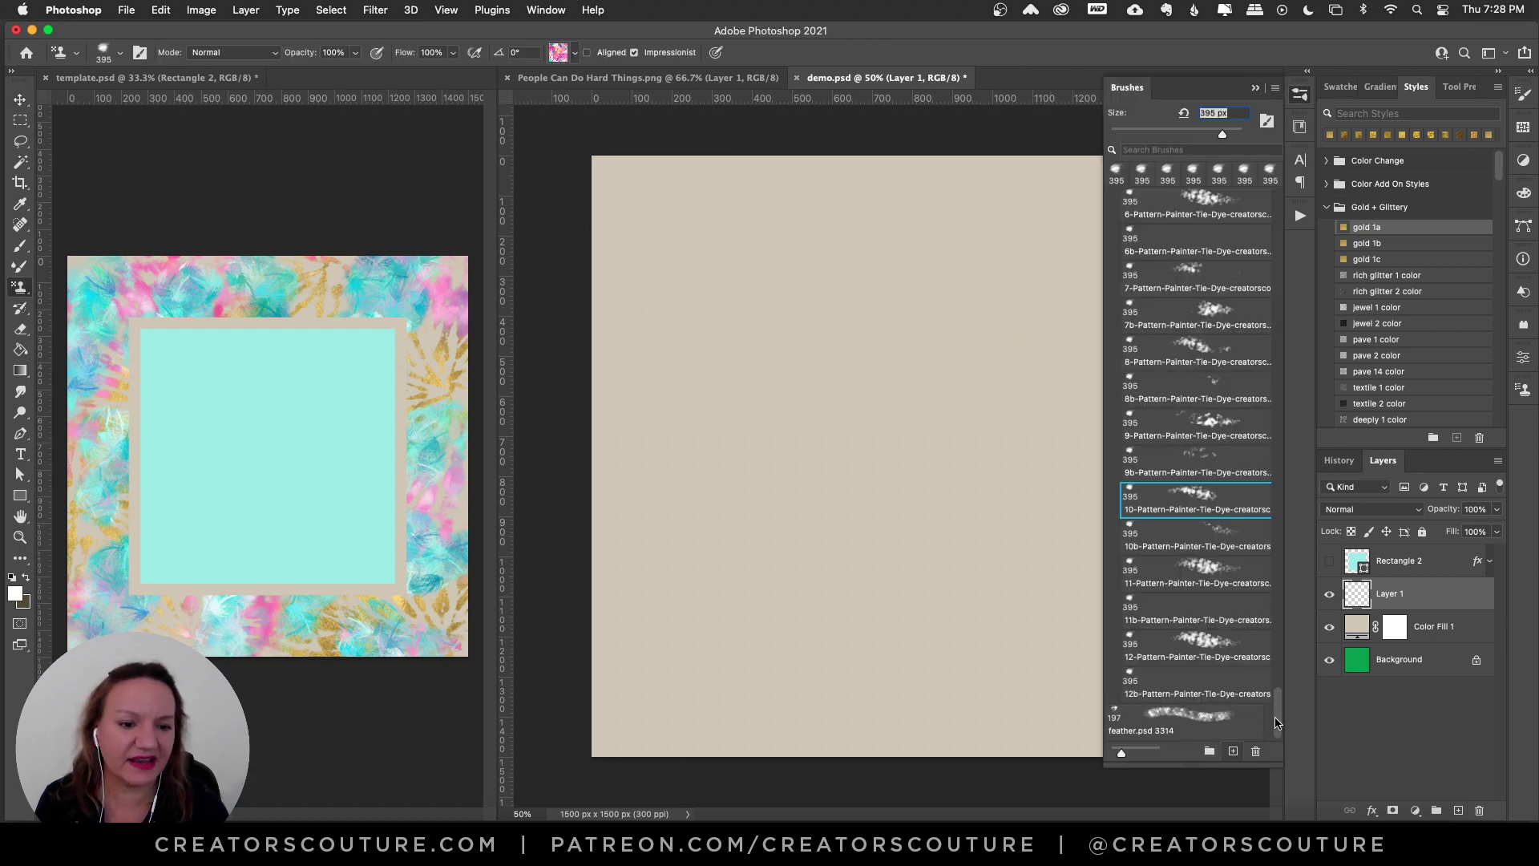
pyautogui.doubleClick(1194, 726)
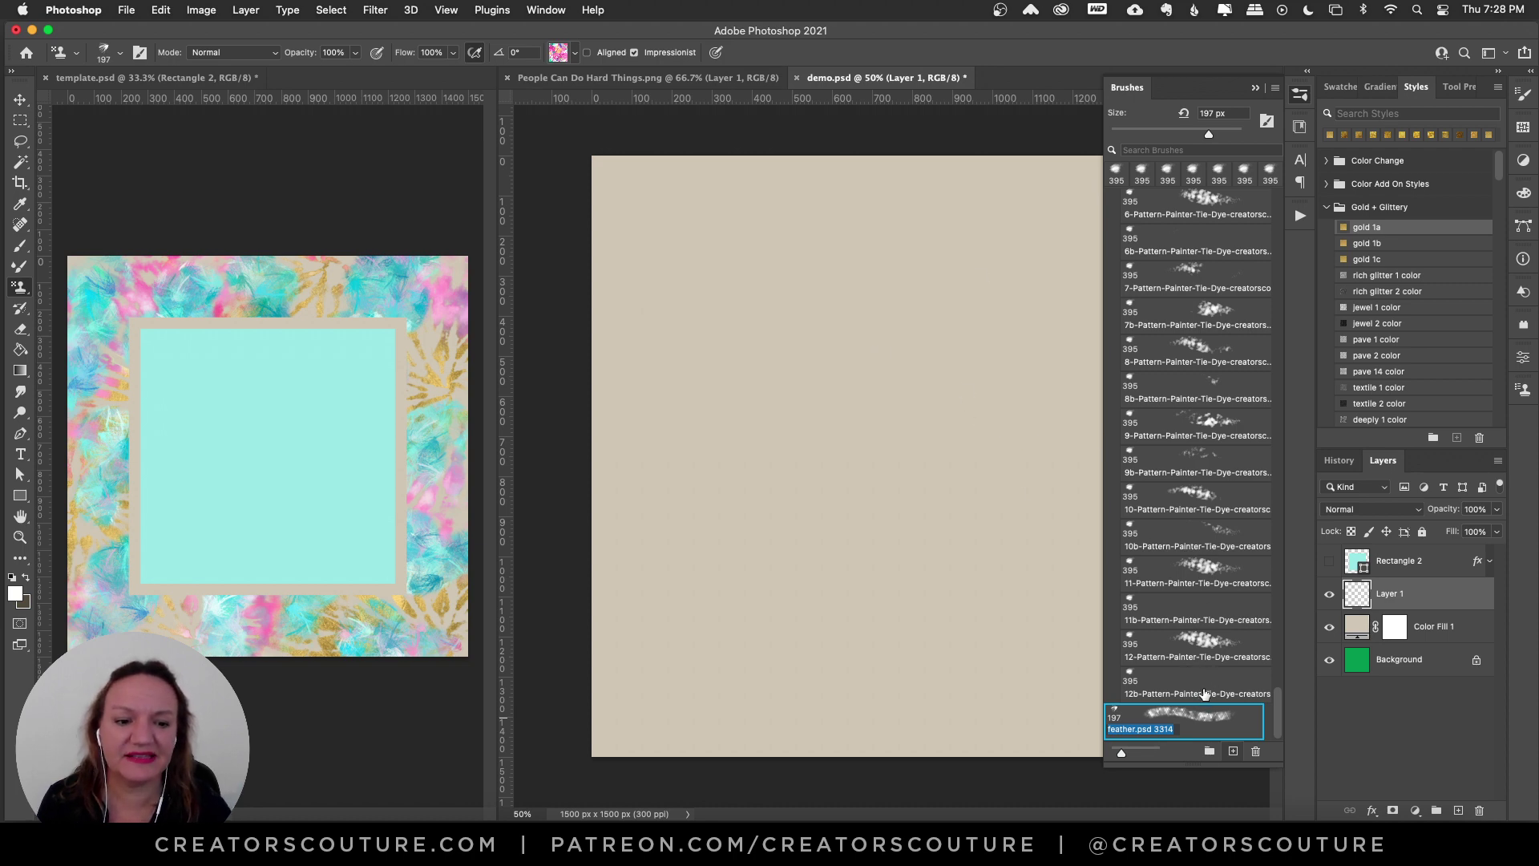
pyautogui.press('Return')
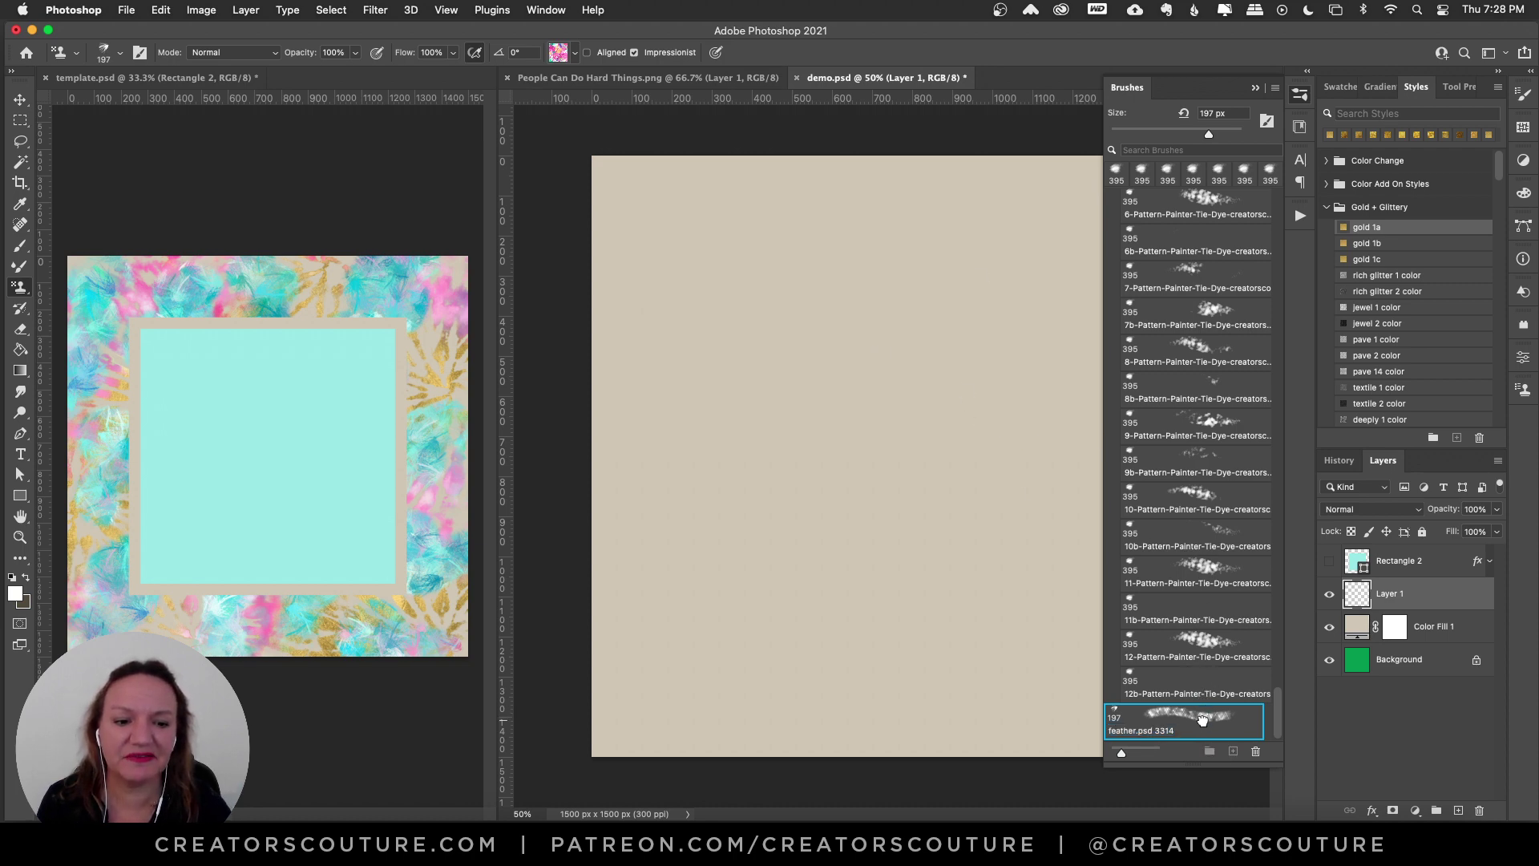
# Step: Choose the turquoise pattern from the Palm Beach Palettes group as the stamp pattern
pyautogui.click(560, 56)
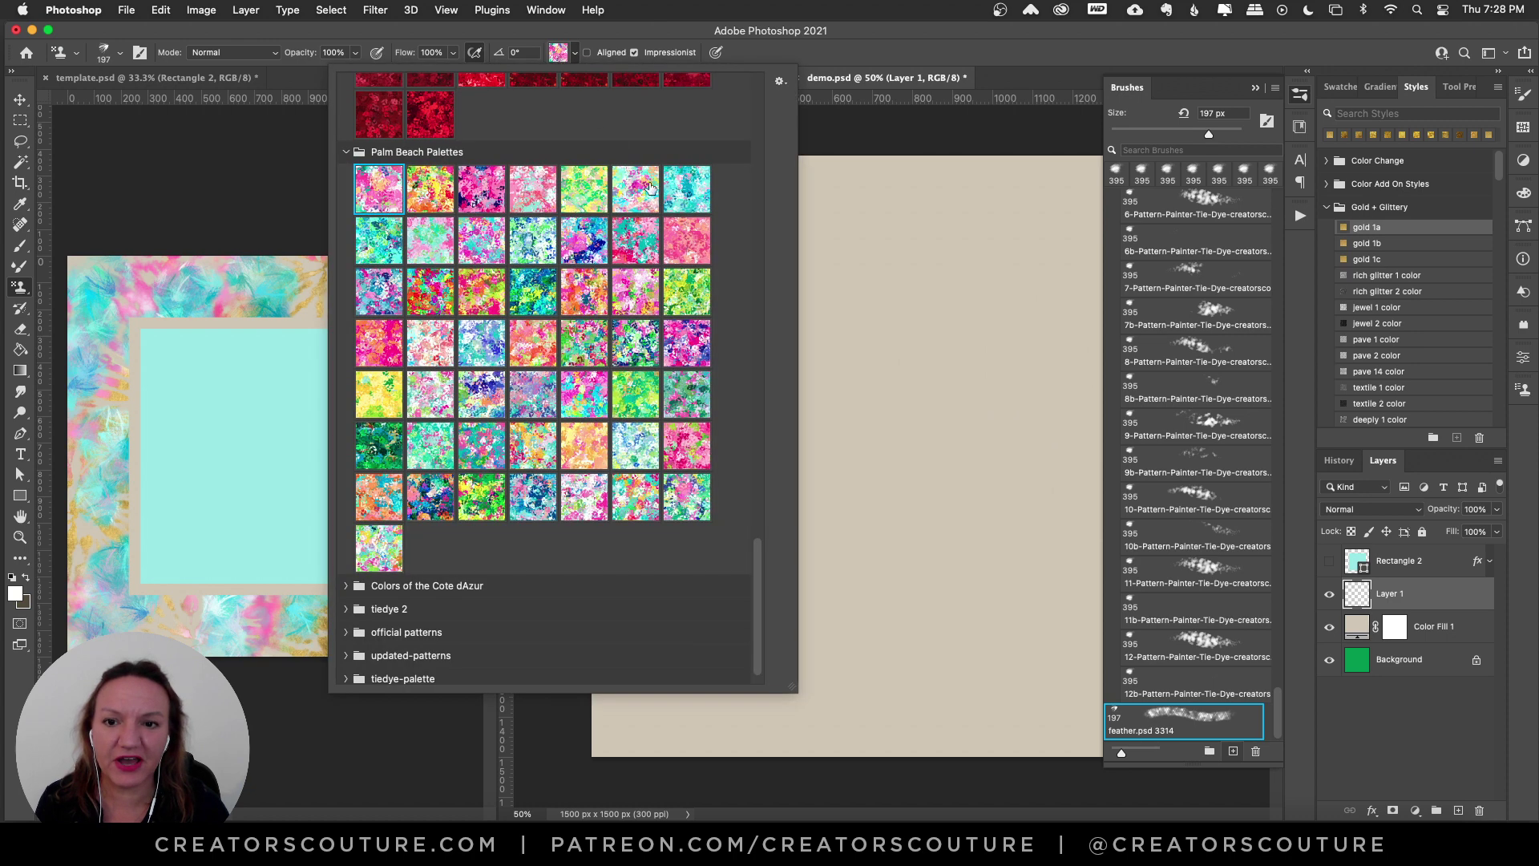
pyautogui.click(688, 191)
pyautogui.click(688, 38)
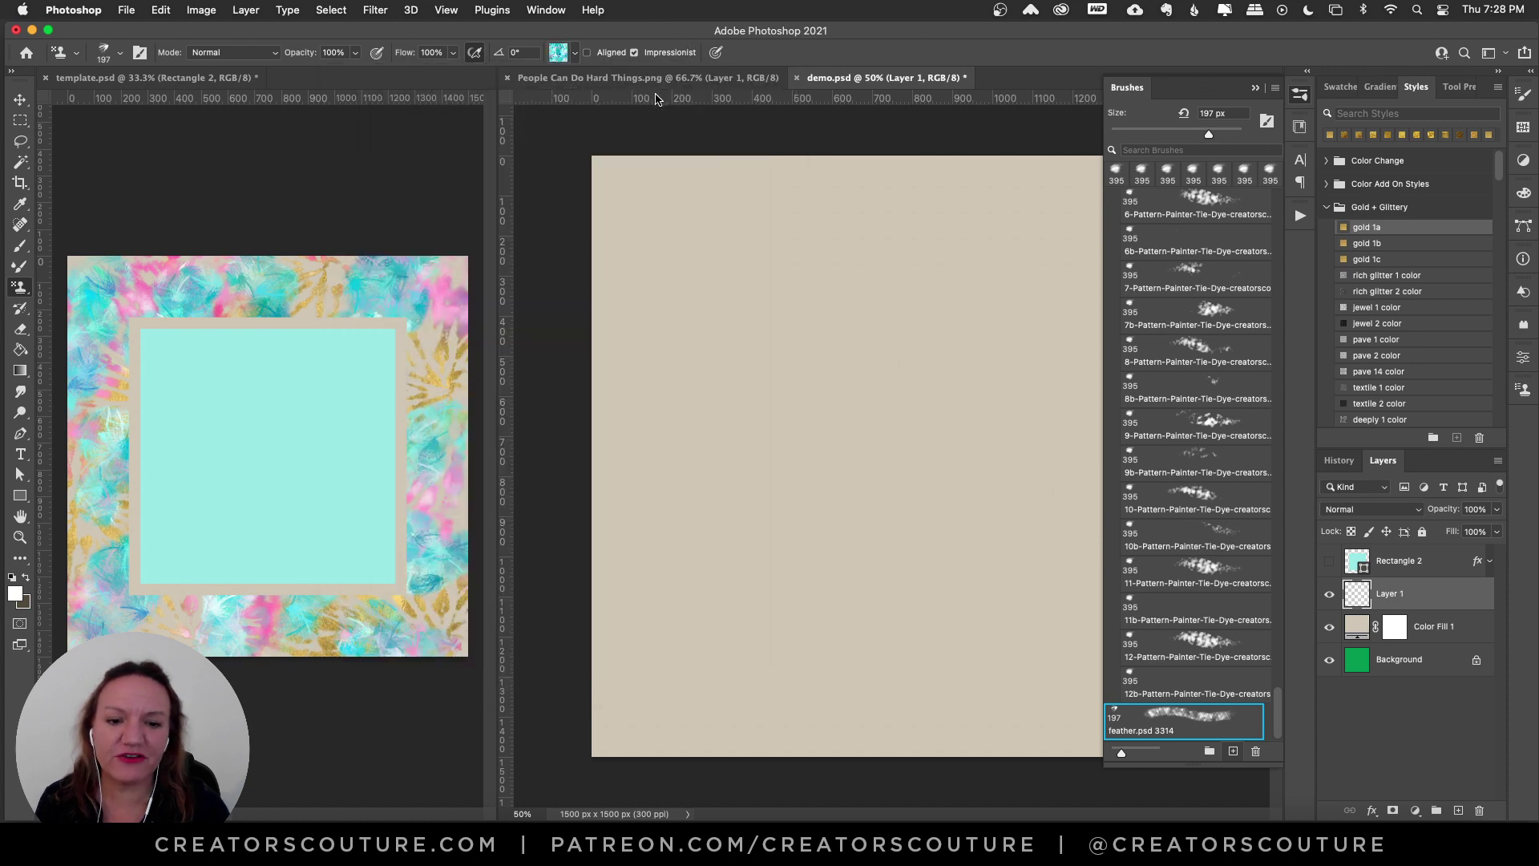
pyautogui.scroll(2, 876, 292)
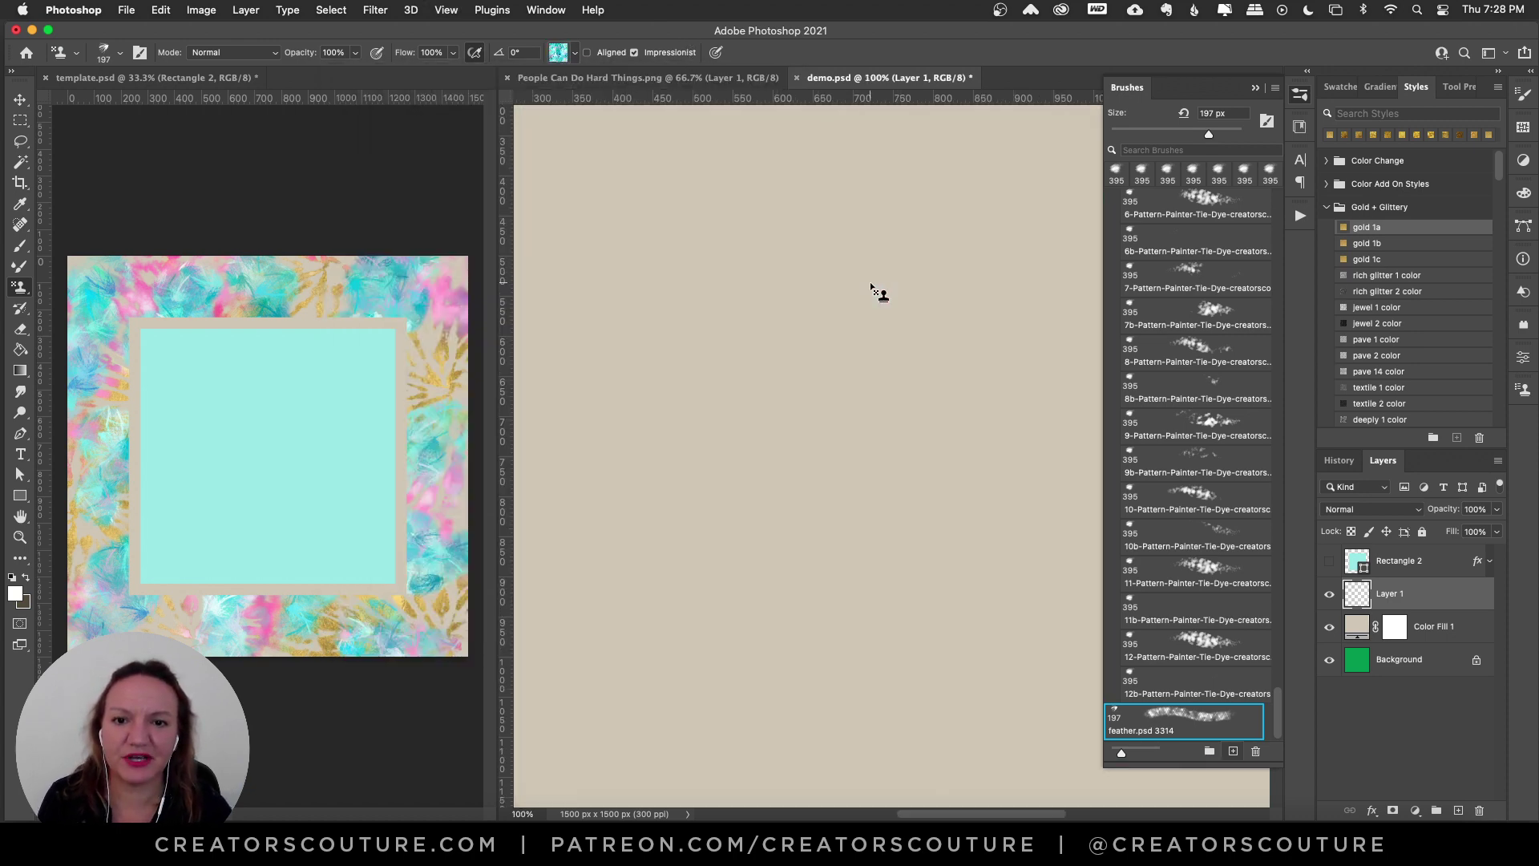
pyautogui.click(558, 53)
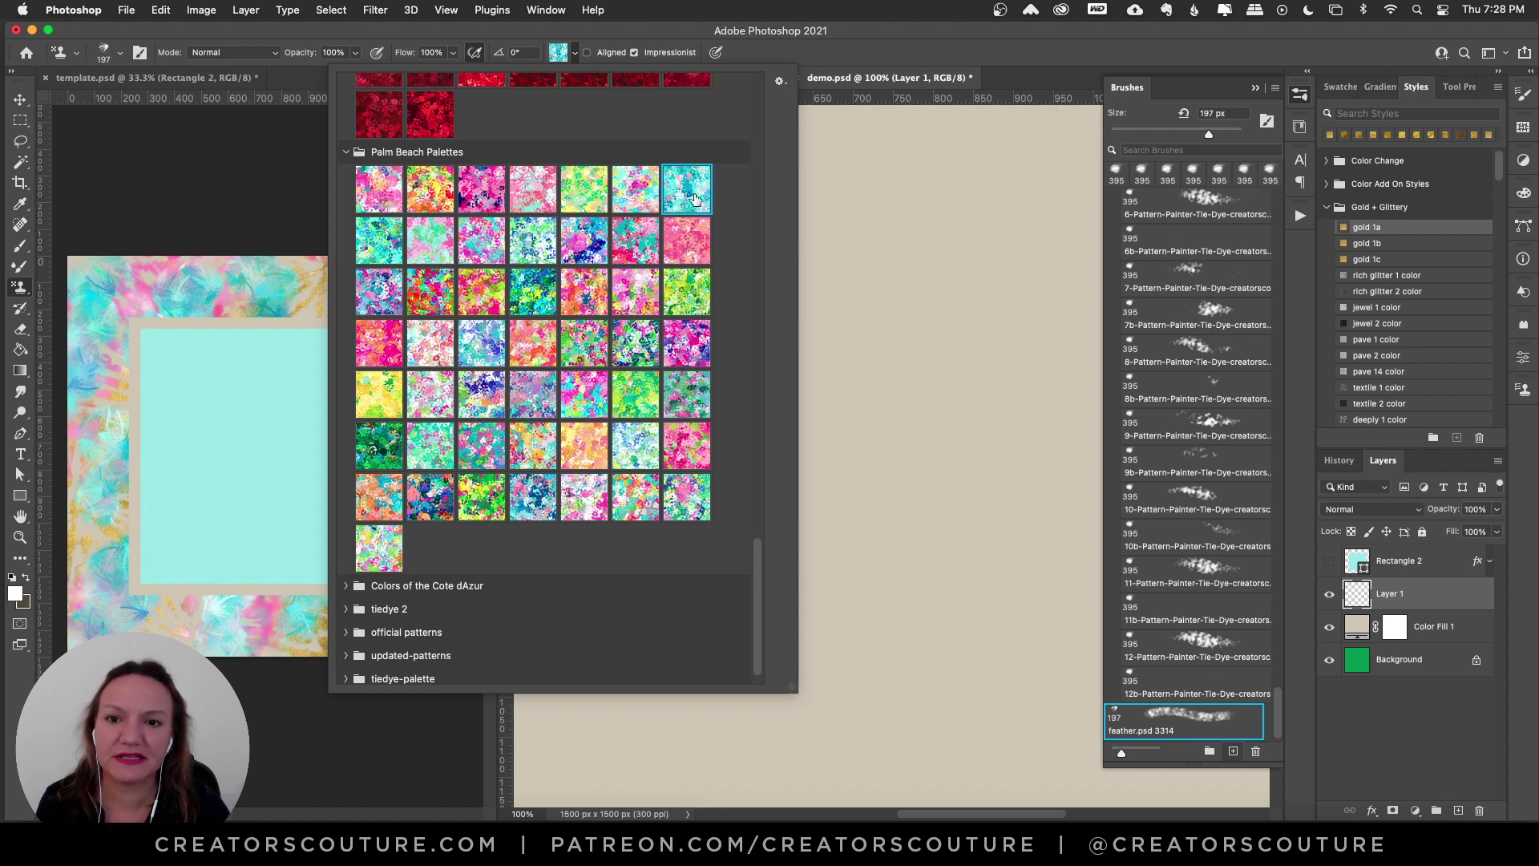
pyautogui.click(600, 37)
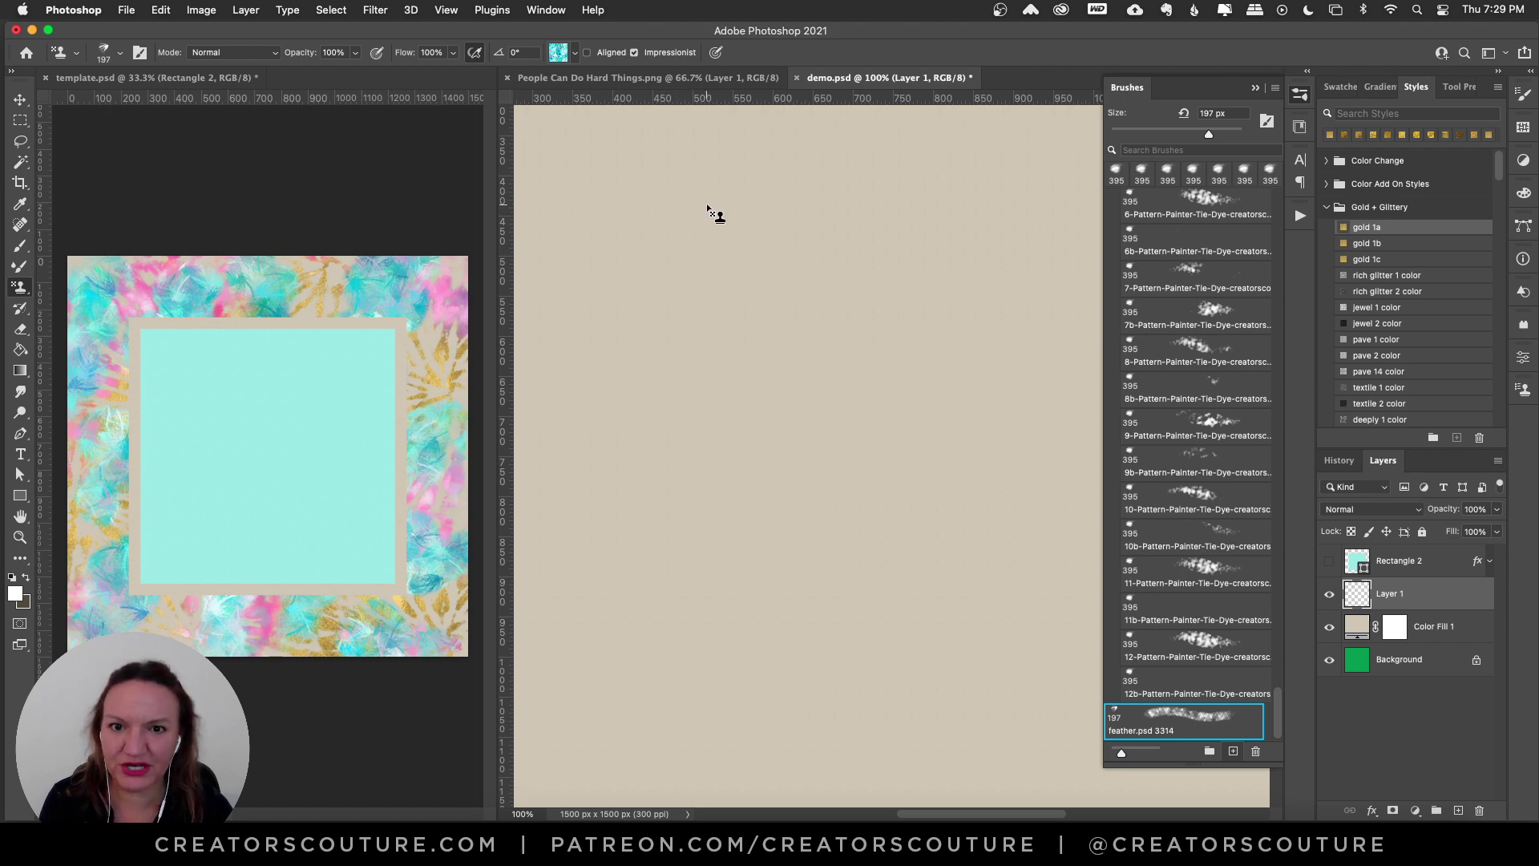
# Step: Try painting vertical feather-brush strokes with the turquoise pattern on Layer 1, undoing each stroke
pyautogui.moveTo(721, 195)
pyautogui.mouseDown()
pyautogui.moveTo(738, 280)
pyautogui.moveTo(705, 395)
pyautogui.moveTo(722, 610)
pyautogui.mouseUp()
pyautogui.press('super+z')
pyautogui.moveTo(958, 210)
pyautogui.mouseDown()
pyautogui.moveTo(712, 370)
pyautogui.moveTo(742, 473)
pyautogui.moveTo(638, 506)
pyautogui.moveTo(824, 631)
pyautogui.moveTo(882, 726)
pyautogui.mouseUp()
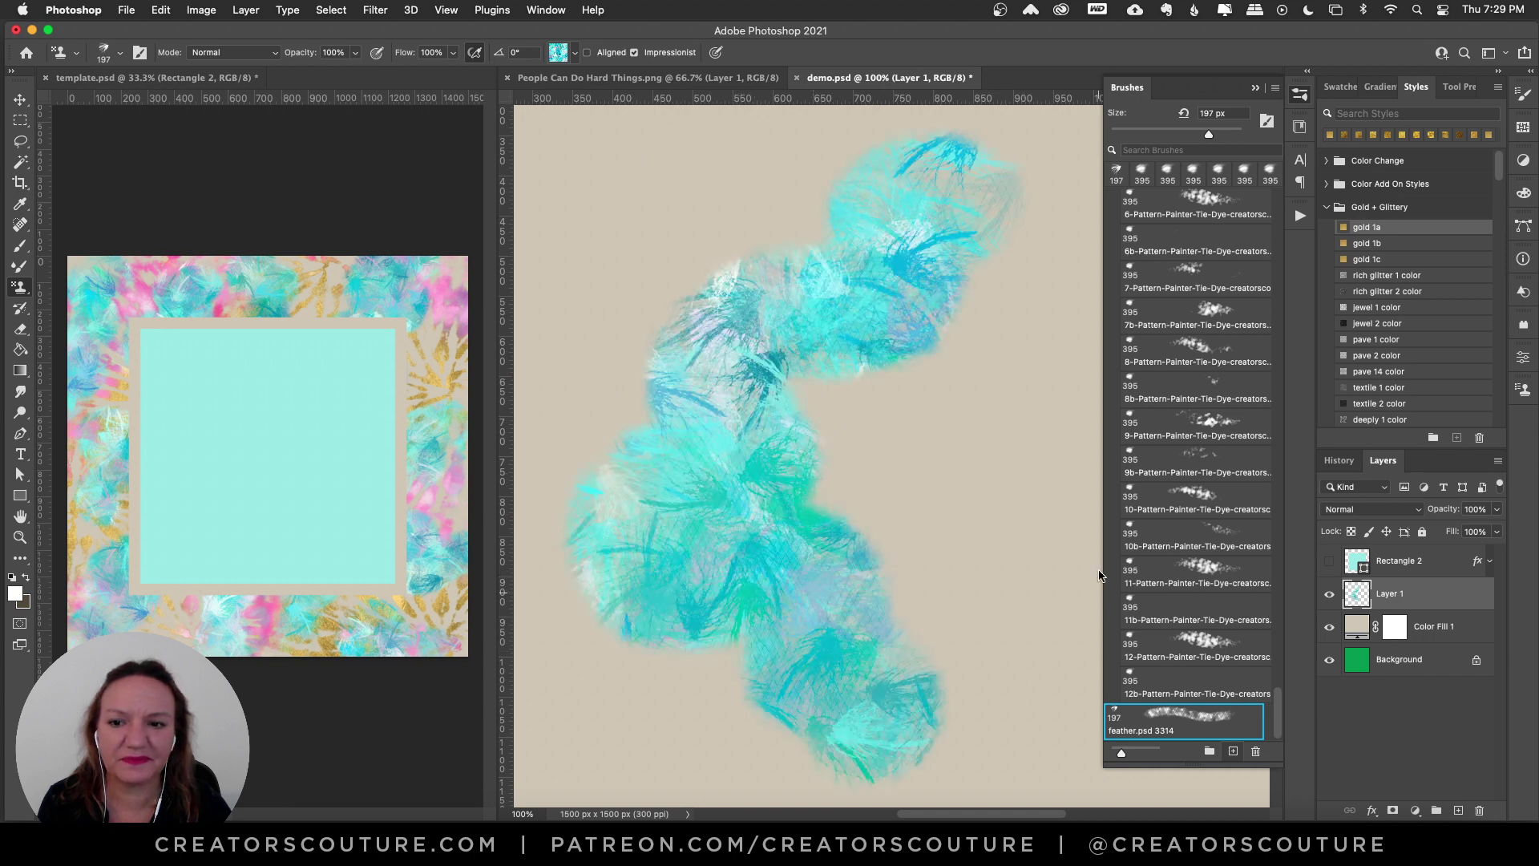
pyautogui.press('super+z')
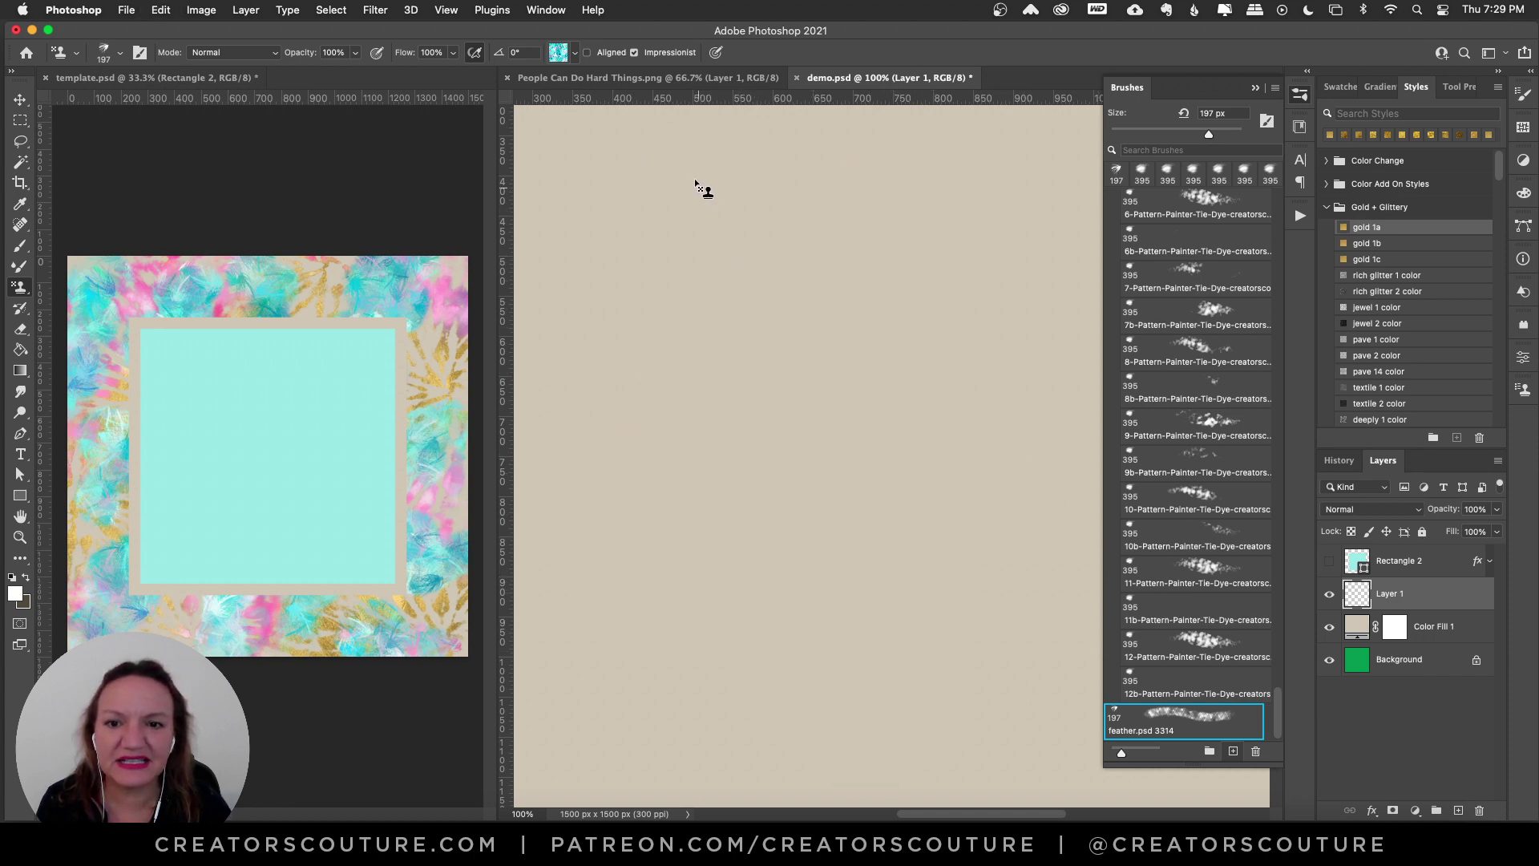
# Step: Paint a diagonal turquoise feather stroke and a short extra one on Layer 1, then clear the layer
pyautogui.moveTo(697, 189)
pyautogui.mouseDown()
pyautogui.moveTo(695, 262)
pyautogui.moveTo(735, 334)
pyautogui.moveTo(728, 449)
pyautogui.moveTo(852, 417)
pyautogui.moveTo(831, 523)
pyautogui.moveTo(868, 598)
pyautogui.moveTo(972, 627)
pyautogui.moveTo(922, 738)
pyautogui.mouseUp()
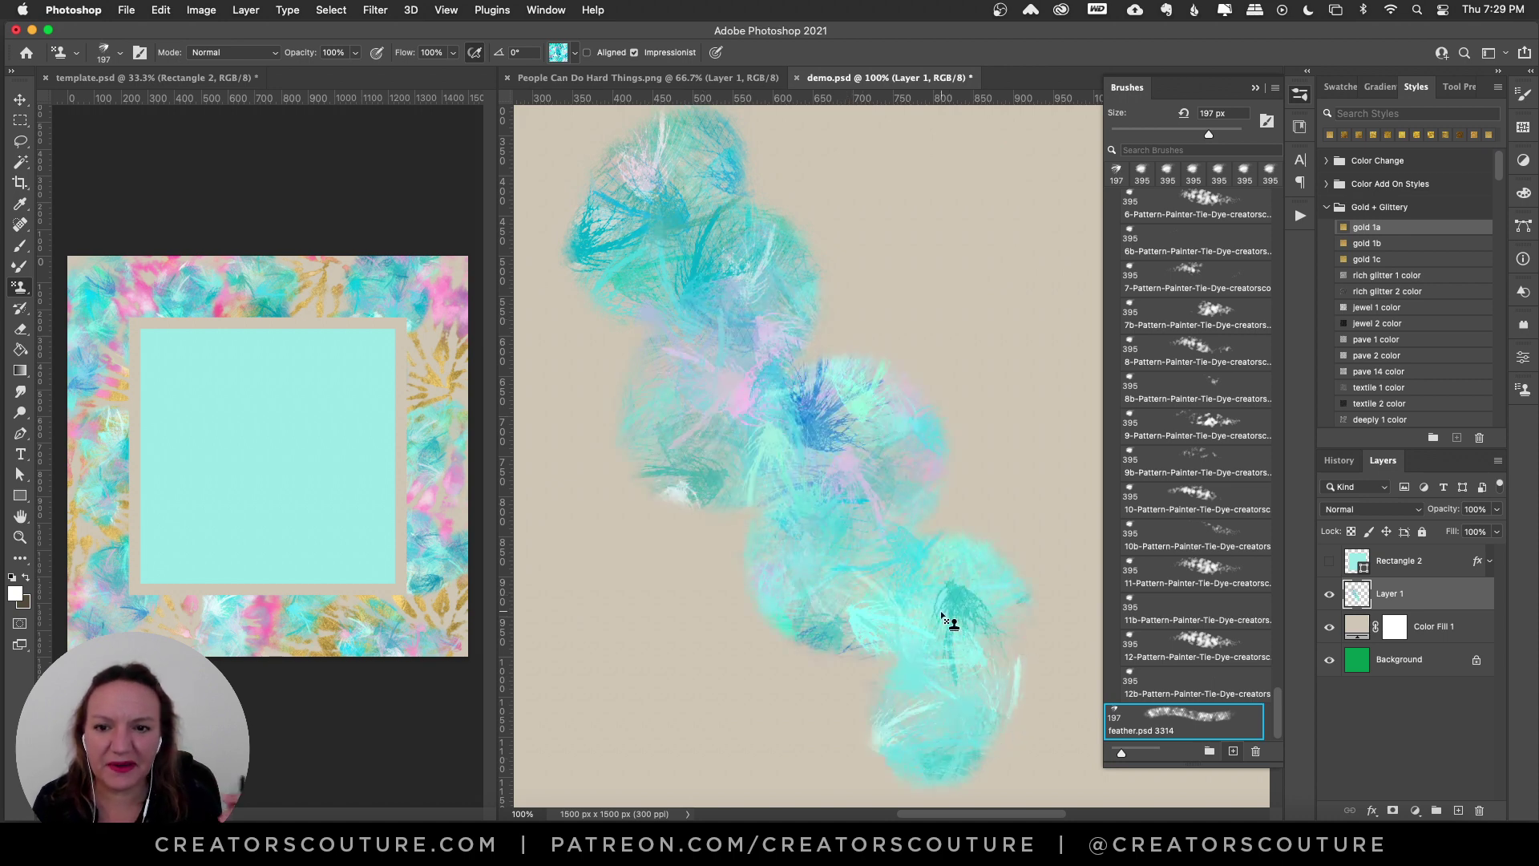
pyautogui.click(1135, 525)
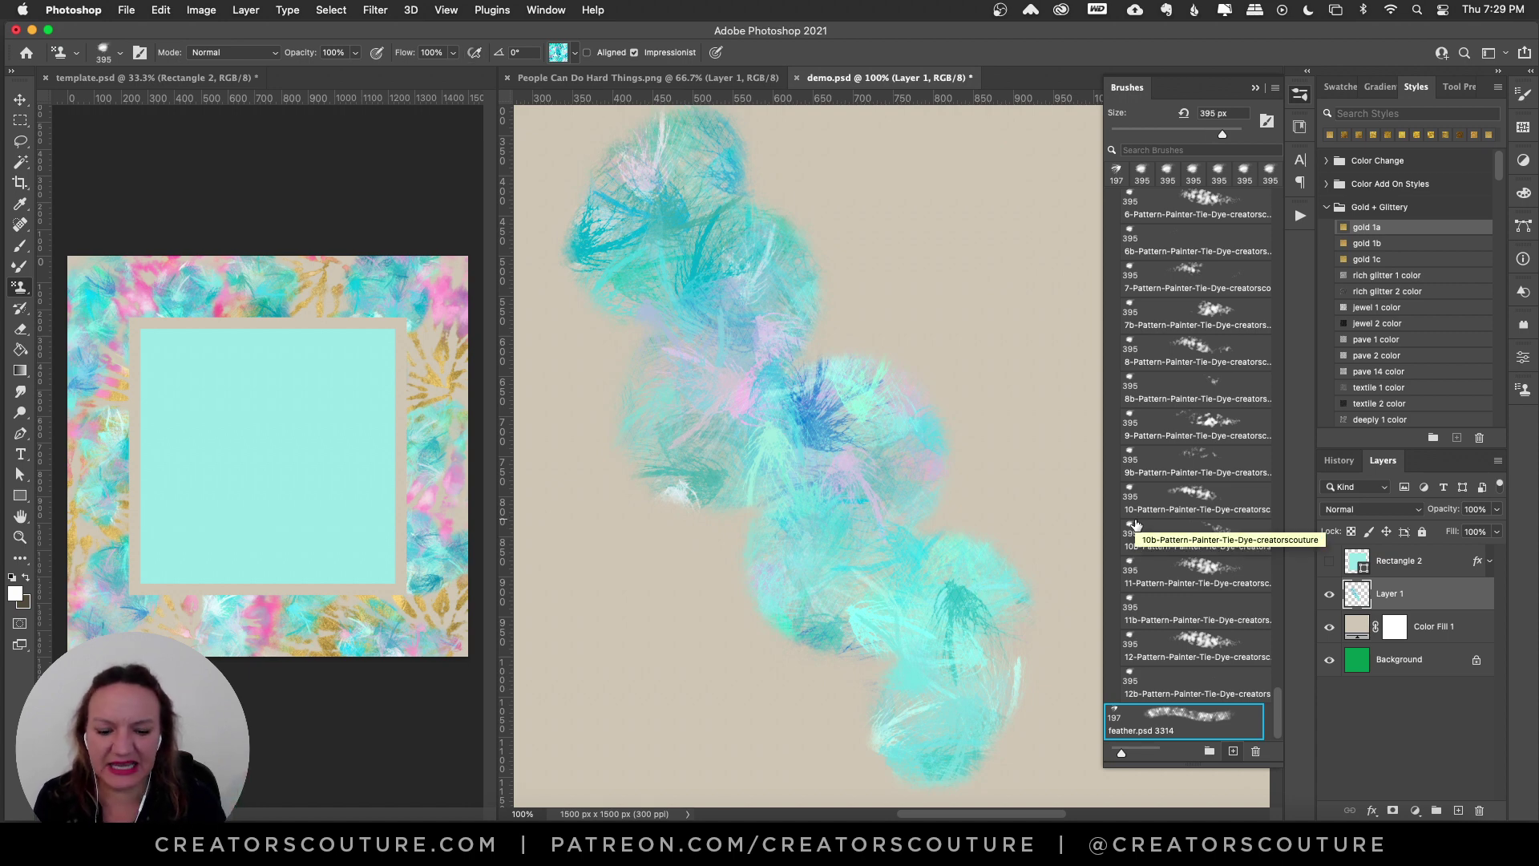
pyautogui.hotkey('ctrl', '0')
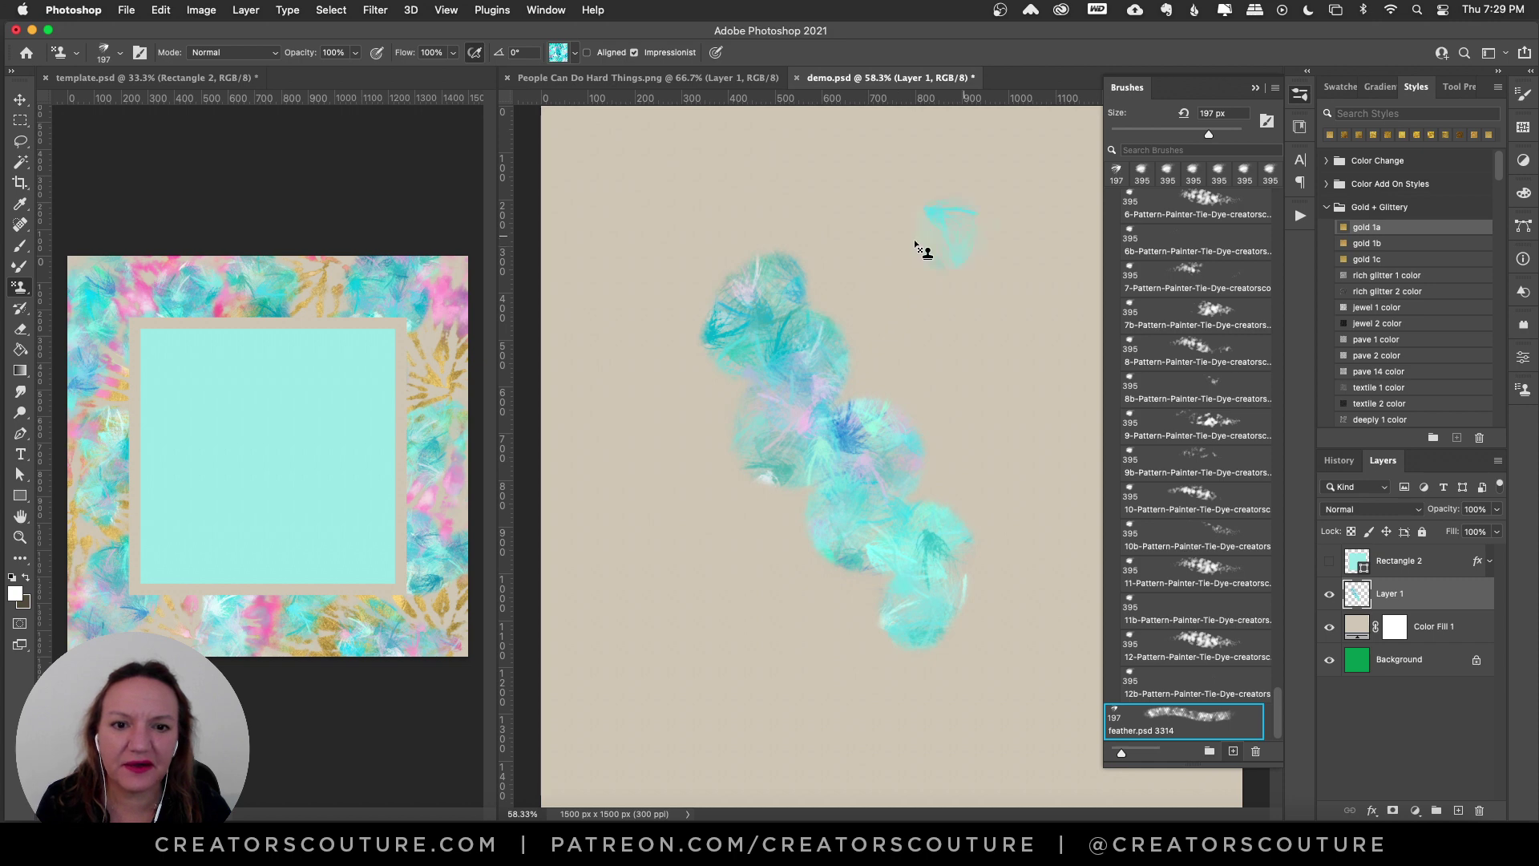
pyautogui.moveTo(916, 247)
pyautogui.mouseDown()
pyautogui.moveTo(932, 331)
pyautogui.moveTo(887, 402)
pyautogui.mouseUp()
pyautogui.hotkey('ctrl', 'a')
pyautogui.press('BackSpace')
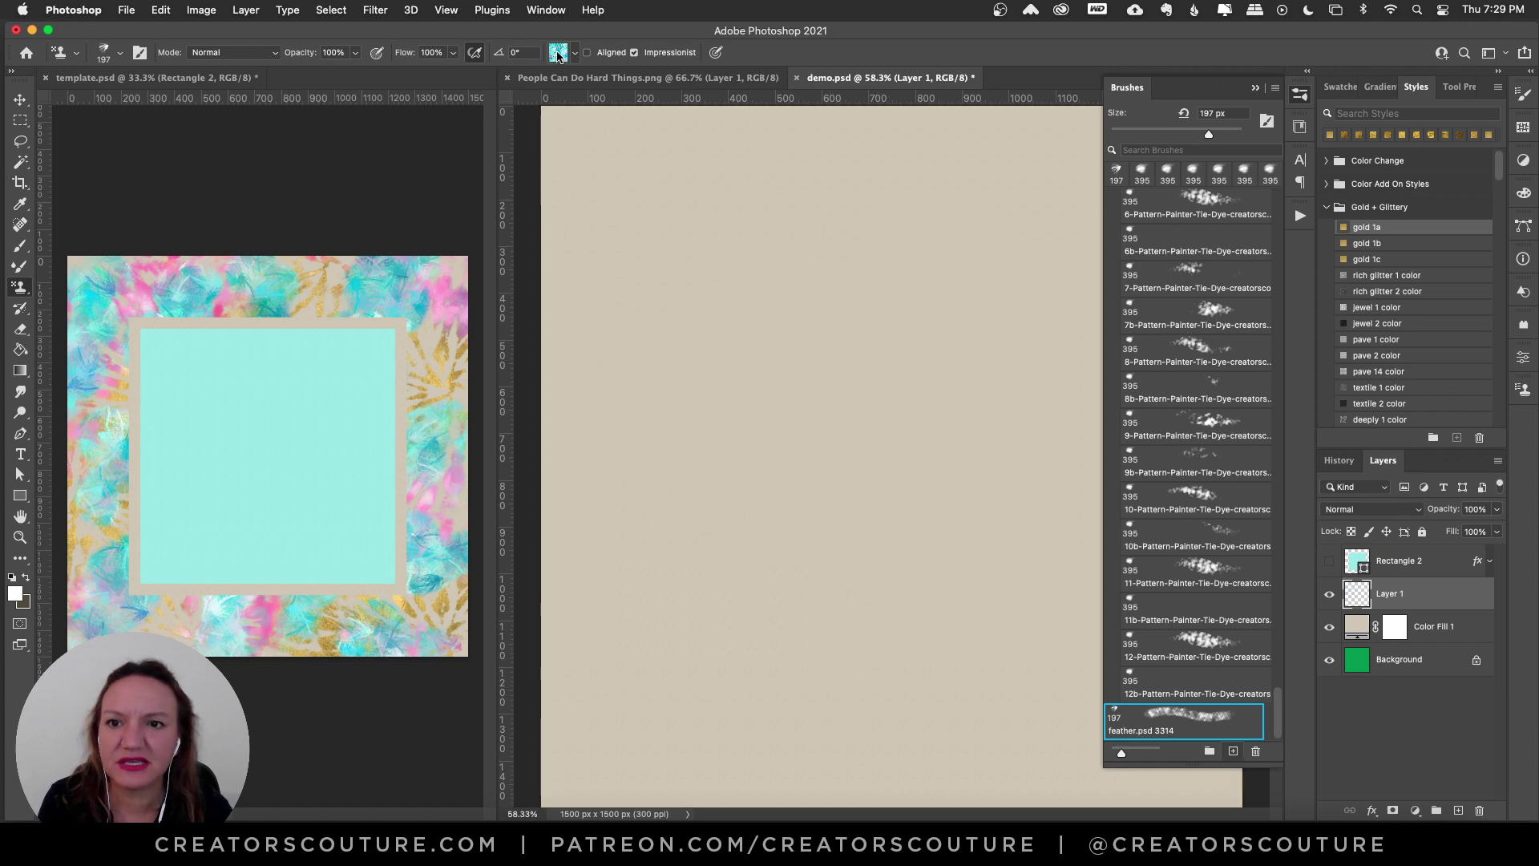
# Step: Switch to the yellow-green Palm Beach Palettes pattern and paint a winding test stroke on Layer 1
pyautogui.click(559, 53)
pyautogui.click(584, 189)
pyautogui.moveTo(872, 210)
pyautogui.mouseDown()
pyautogui.moveTo(729, 355)
pyautogui.moveTo(726, 479)
pyautogui.moveTo(811, 570)
pyautogui.moveTo(831, 631)
pyautogui.mouseUp()
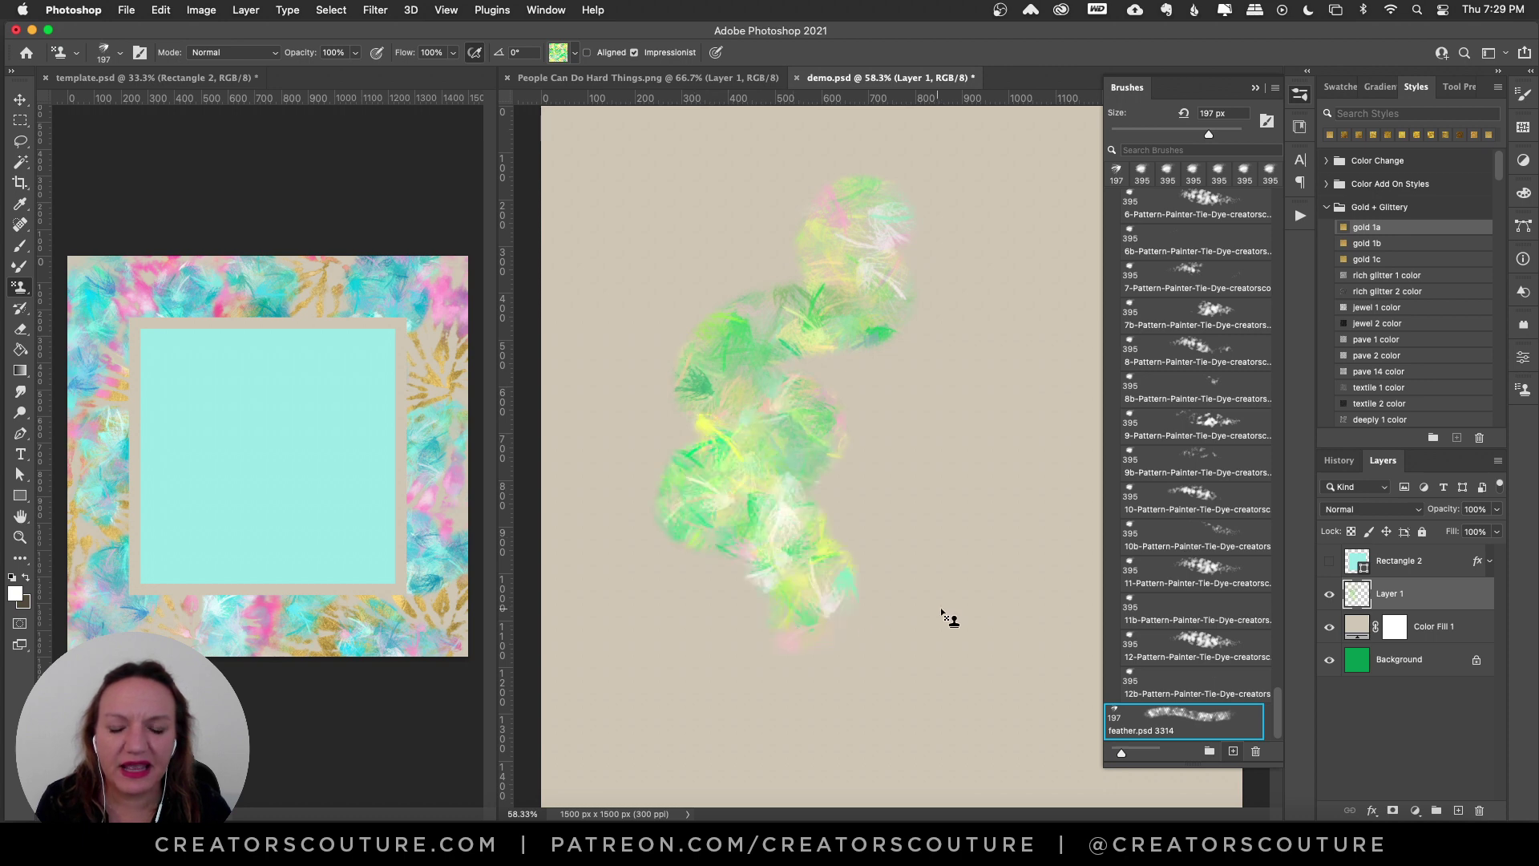
# Step: Hide the Color Fill 1 layer and inspect the painted stroke against the green background at 100%
pyautogui.click(1330, 627)
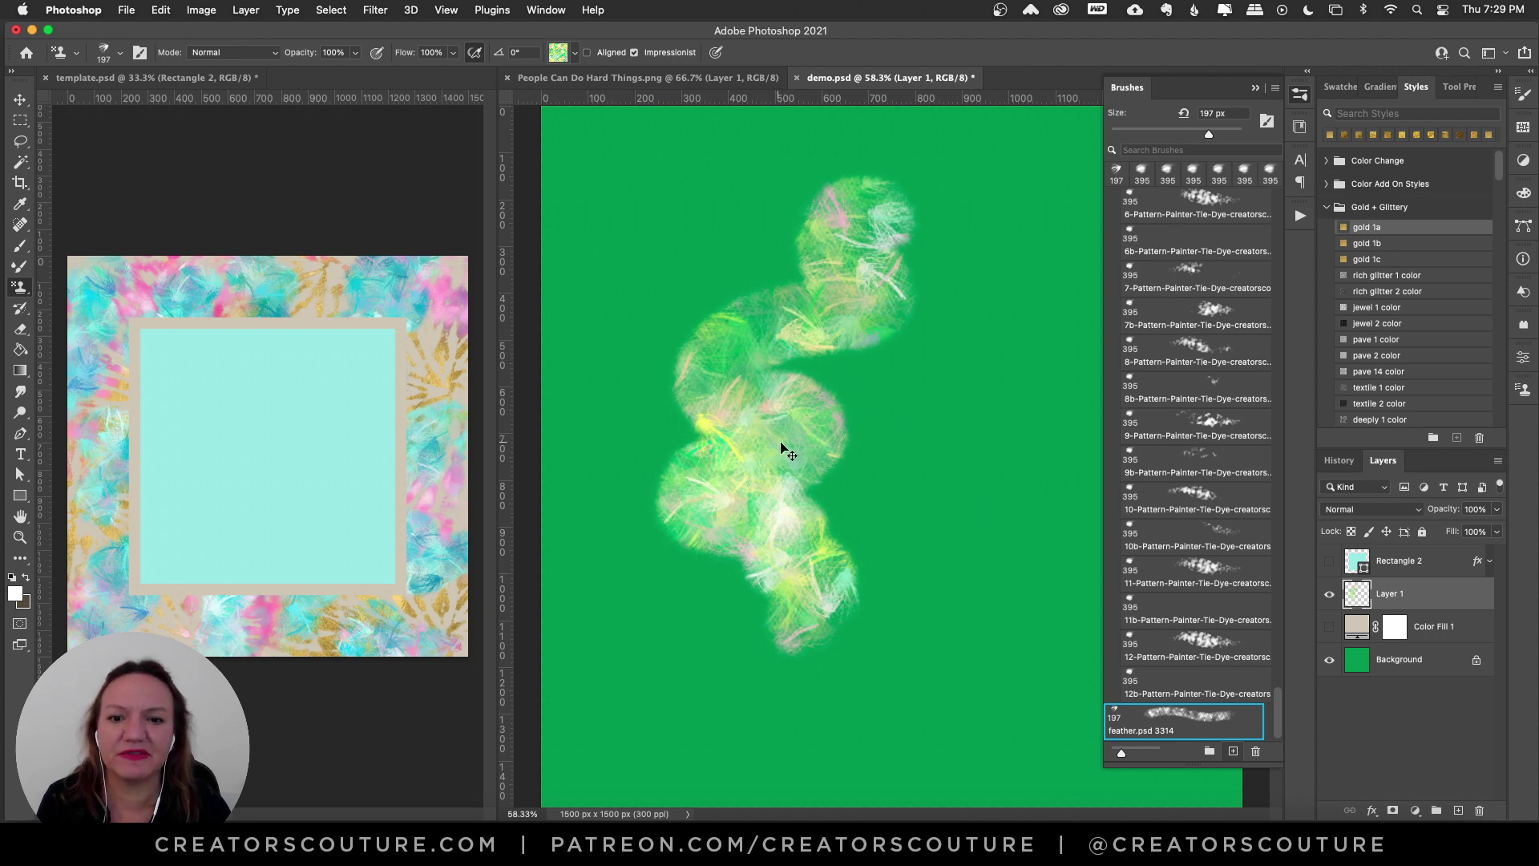
pyautogui.press('super+1')
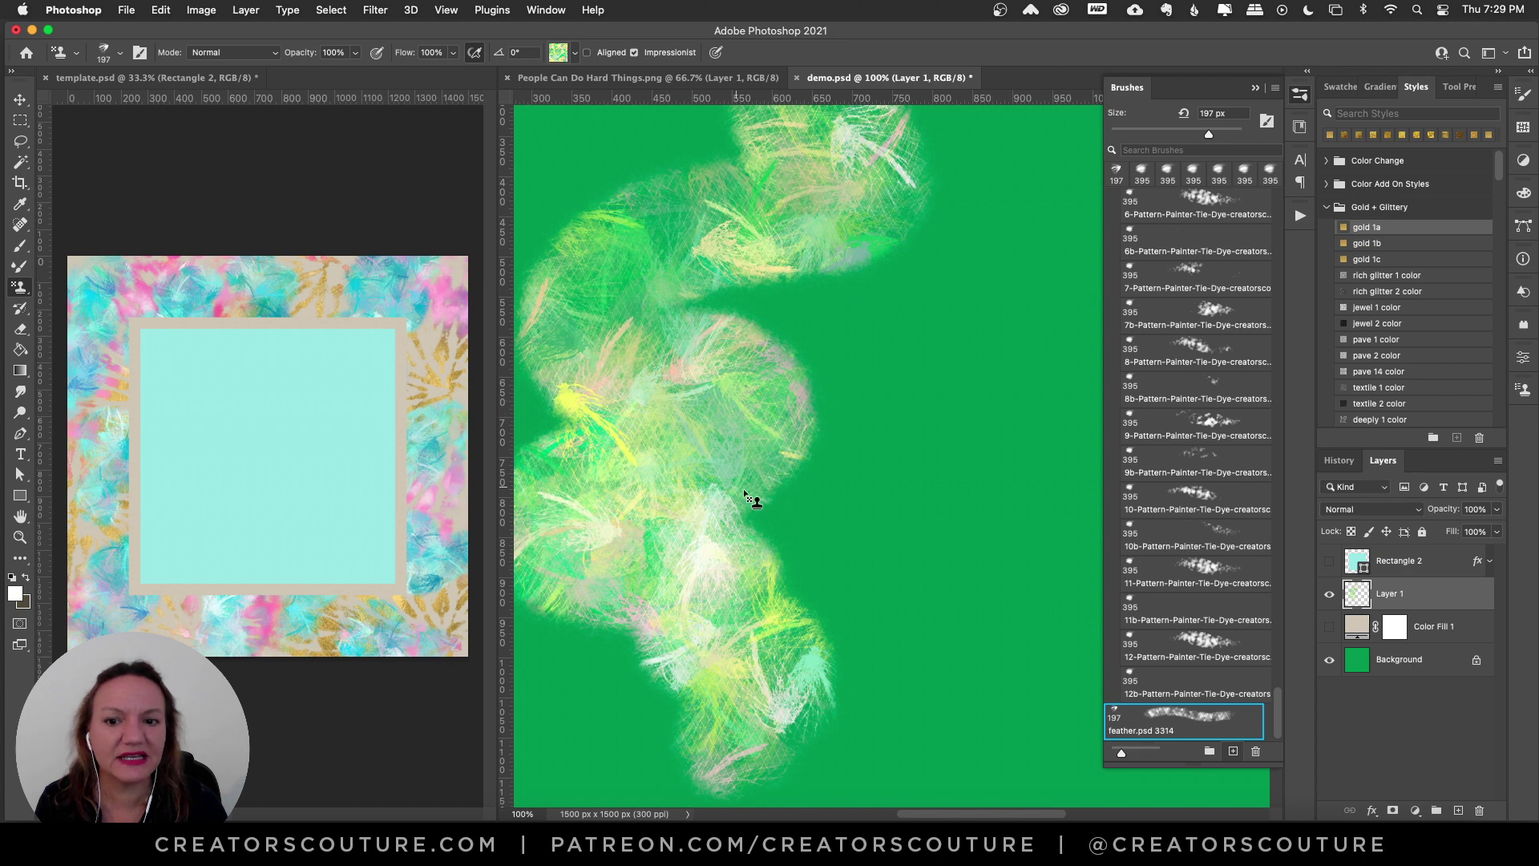
# Step: Paint yellow-green test strokes beside the first one, undoing between attempts, then clear Layer 1
pyautogui.moveTo(1007, 281)
pyautogui.mouseDown()
pyautogui.moveTo(1009, 365)
pyautogui.moveTo(918, 486)
pyautogui.moveTo(1029, 600)
pyautogui.mouseUp()
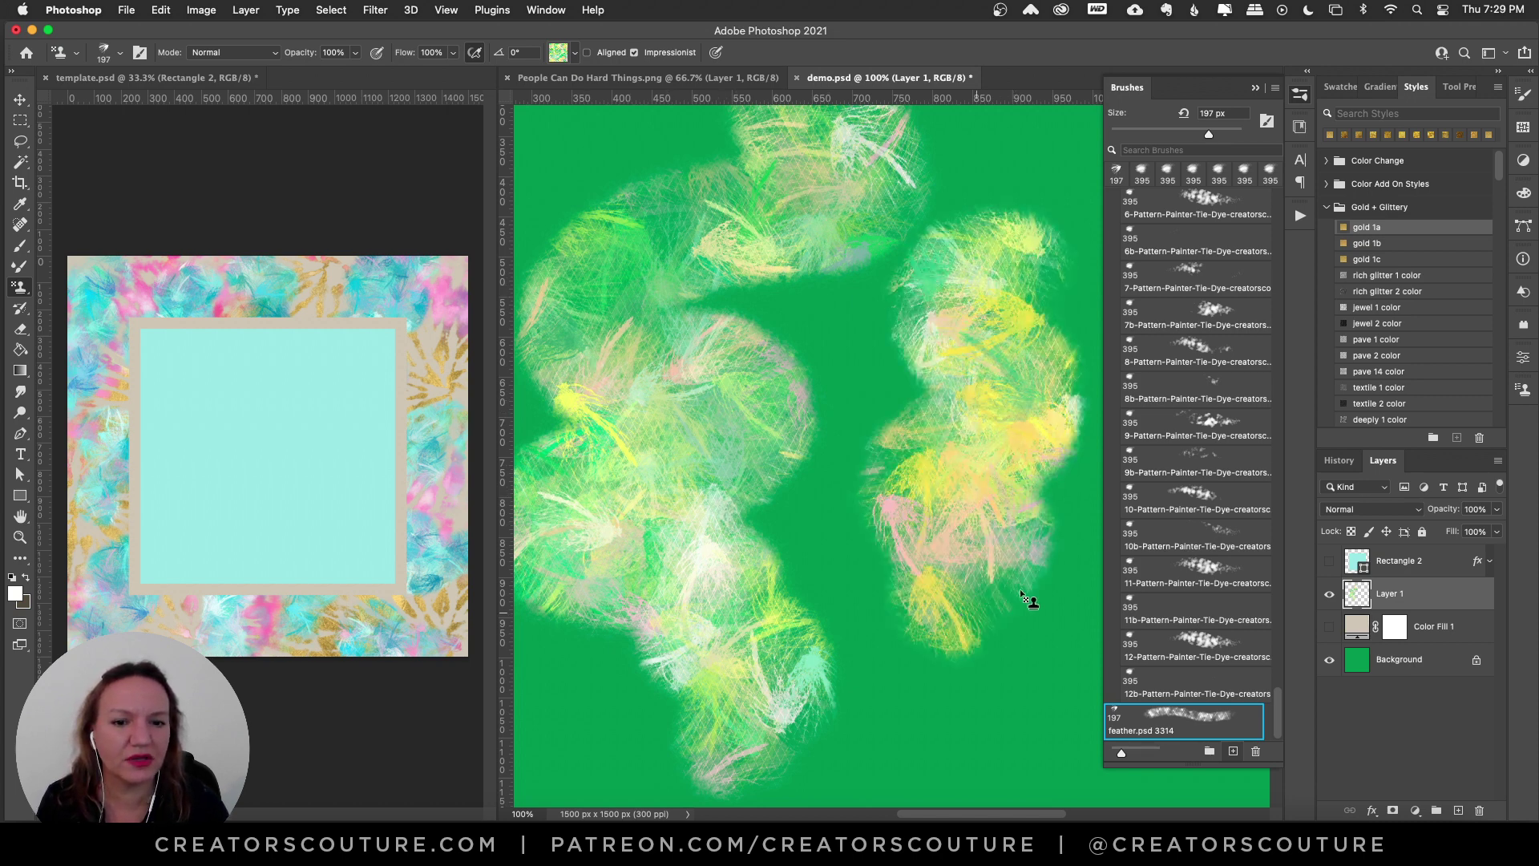
pyautogui.press('super+z')
pyautogui.moveTo(1038, 281)
pyautogui.mouseDown()
pyautogui.moveTo(999, 368)
pyautogui.moveTo(910, 471)
pyautogui.moveTo(931, 590)
pyautogui.moveTo(994, 594)
pyautogui.mouseUp()
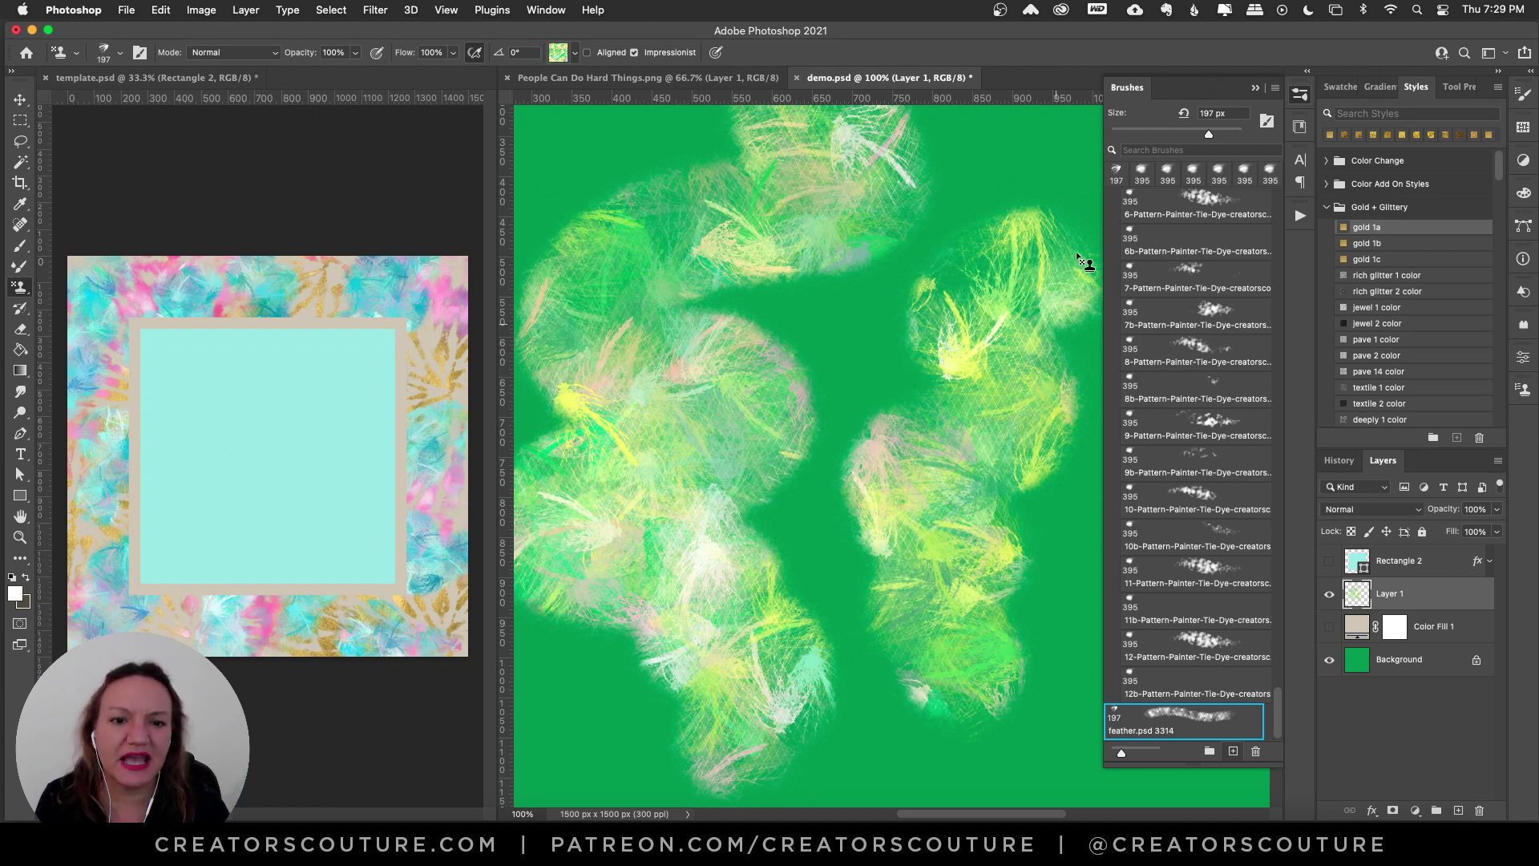
pyautogui.press('super+z')
pyautogui.moveTo(1038, 189)
pyautogui.mouseDown()
pyautogui.moveTo(995, 173)
pyautogui.moveTo(1055, 308)
pyautogui.moveTo(937, 440)
pyautogui.moveTo(974, 528)
pyautogui.moveTo(992, 640)
pyautogui.mouseUp()
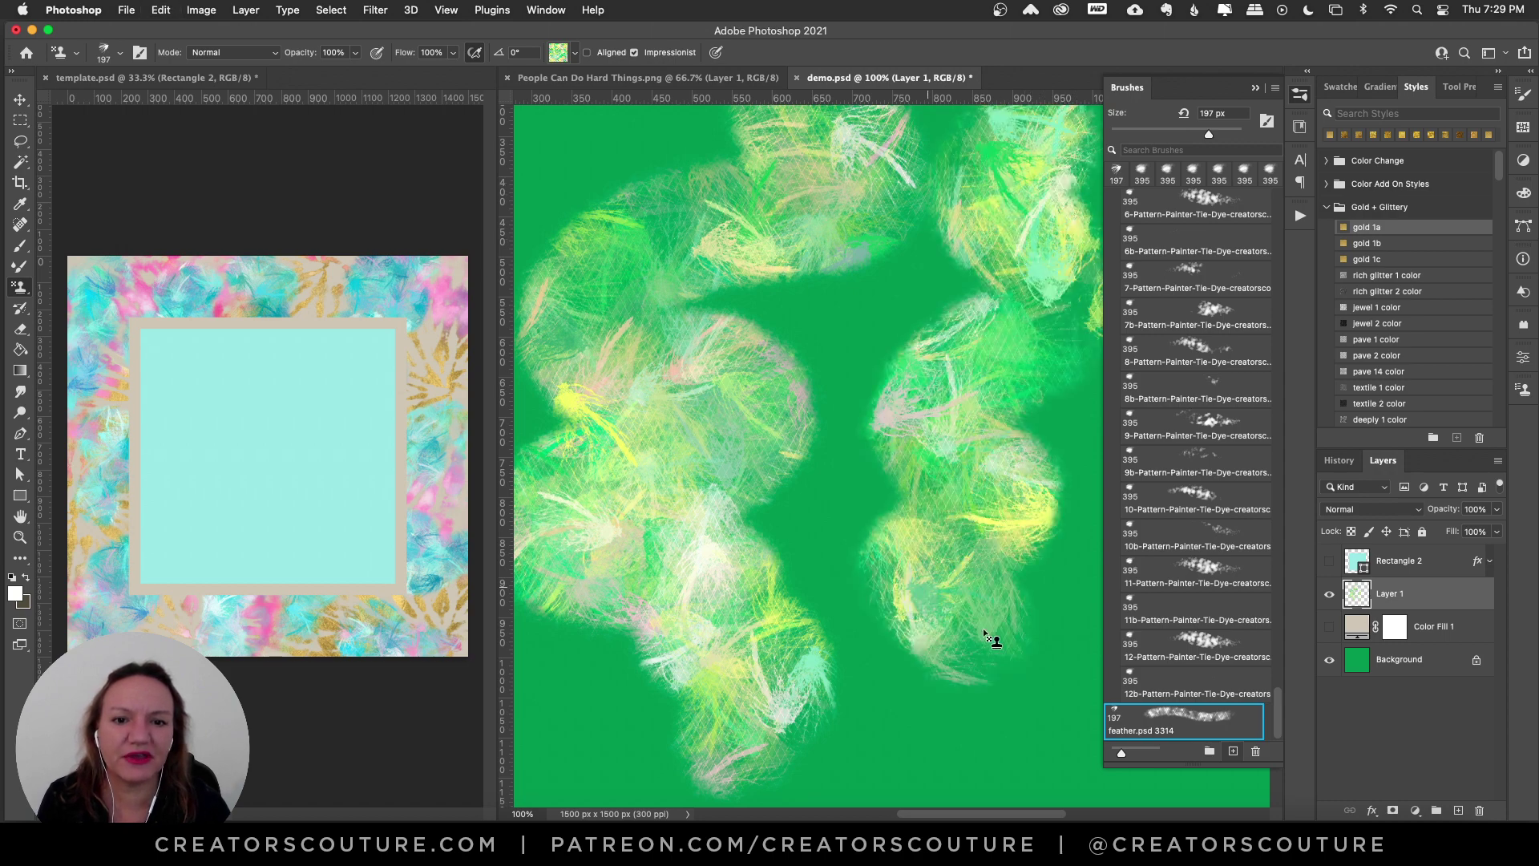
pyautogui.press('Delete')
# Step: Set the stamp pattern back to the turquoise one in Palm Beach Palettes
pyautogui.click(561, 53)
pyautogui.click(678, 198)
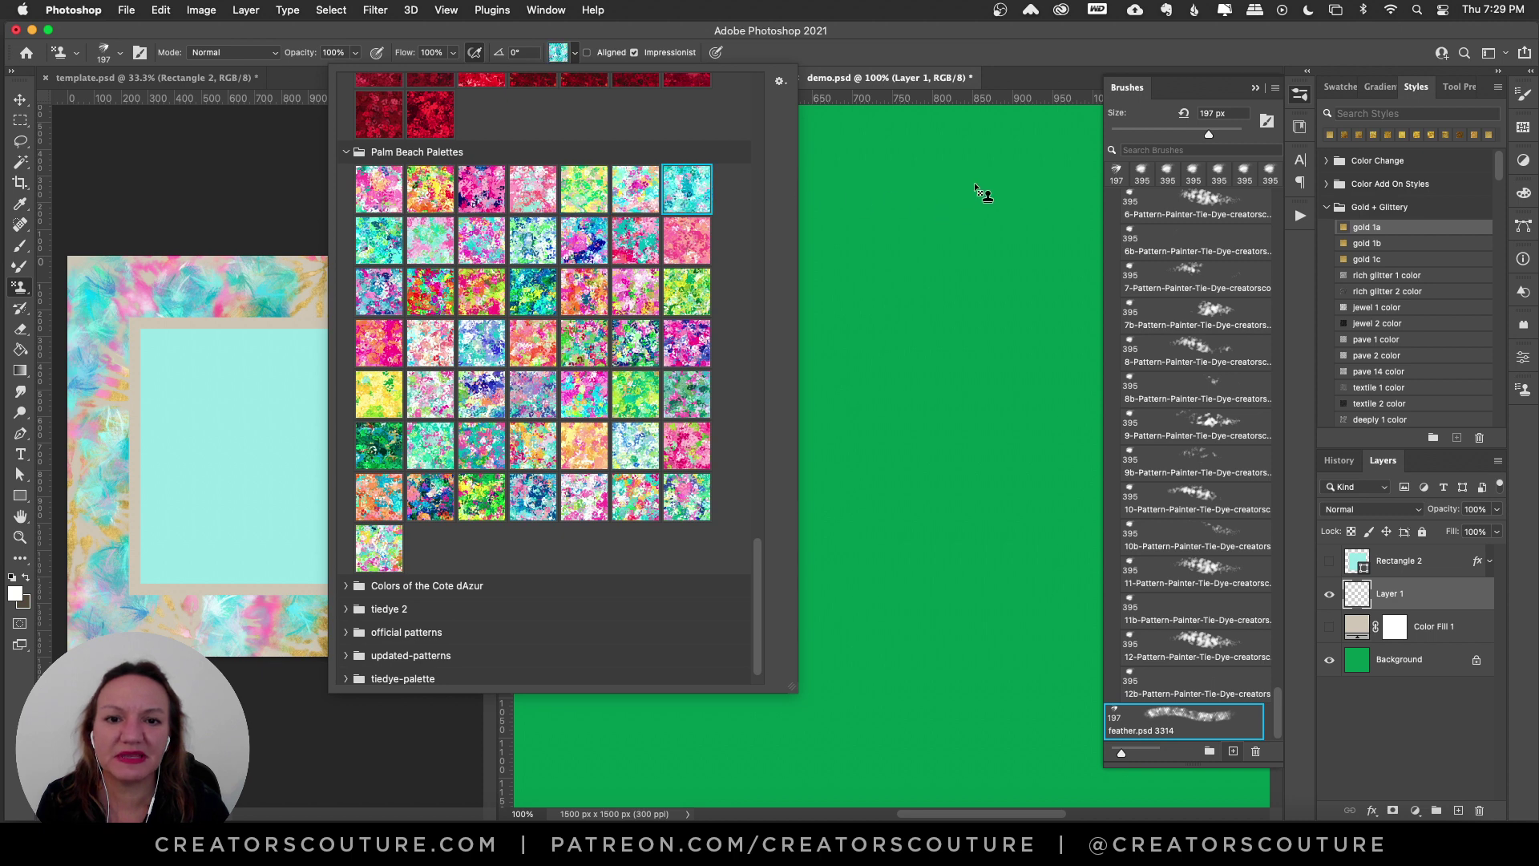
# Step: Paint test strokes on Layer 1 with the turquoise and the pink Palm Beach Palettes patterns, clearing the layer after each test
pyautogui.moveTo(979, 189)
pyautogui.mouseDown()
pyautogui.moveTo(852, 344)
pyautogui.moveTo(766, 637)
pyautogui.moveTo(938, 729)
pyautogui.moveTo(962, 802)
pyautogui.mouseUp()
pyautogui.press('Delete')
pyautogui.click(559, 53)
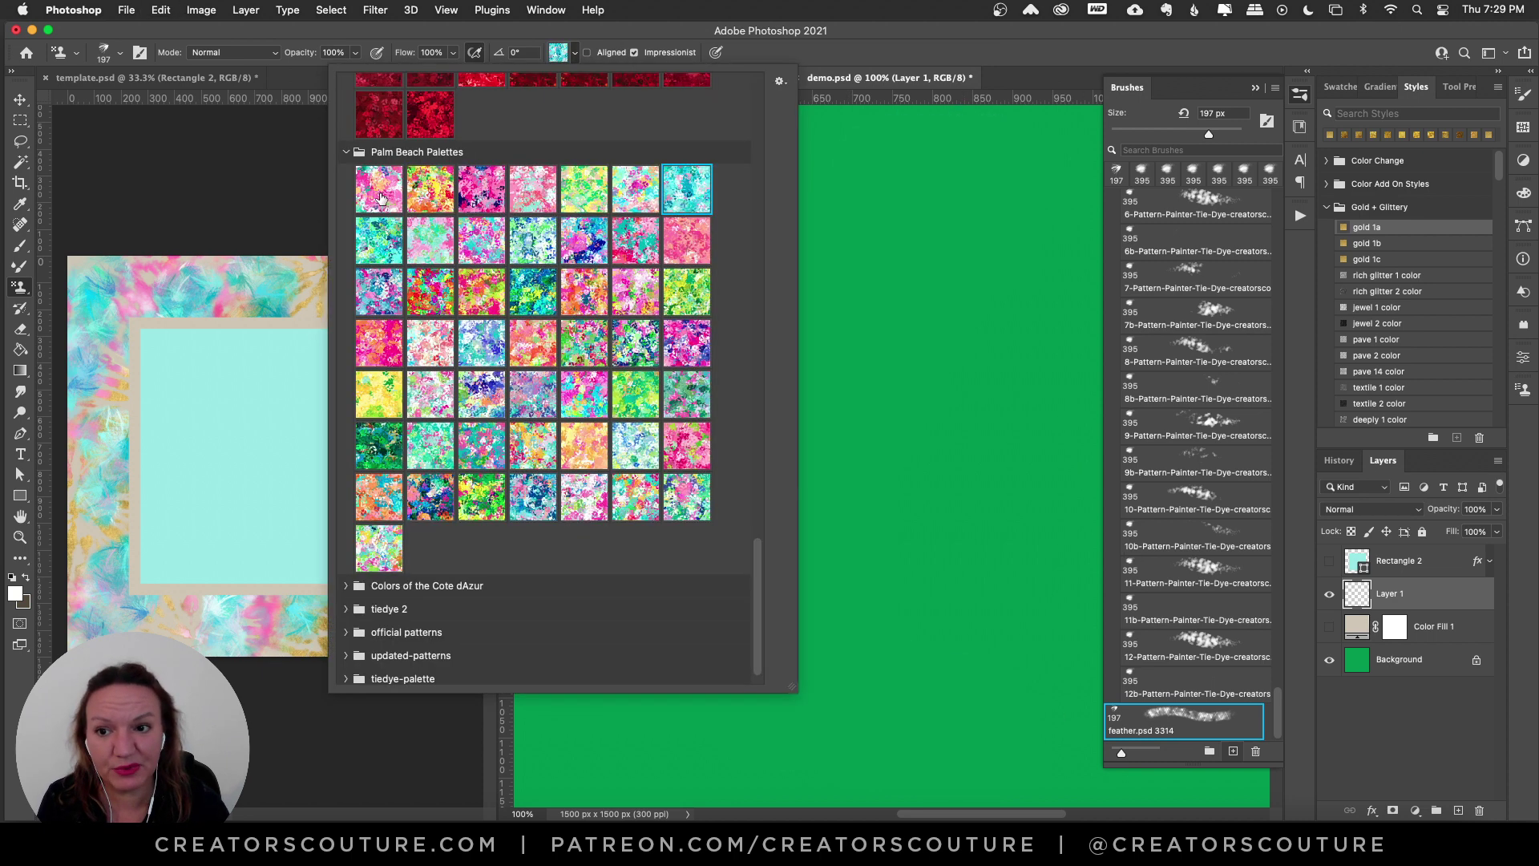
pyautogui.click(393, 194)
pyautogui.moveTo(987, 241)
pyautogui.mouseDown()
pyautogui.moveTo(888, 235)
pyautogui.moveTo(902, 340)
pyautogui.moveTo(764, 413)
pyautogui.moveTo(835, 489)
pyautogui.moveTo(698, 554)
pyautogui.moveTo(812, 606)
pyautogui.moveTo(786, 708)
pyautogui.moveTo(820, 669)
pyautogui.mouseUp()
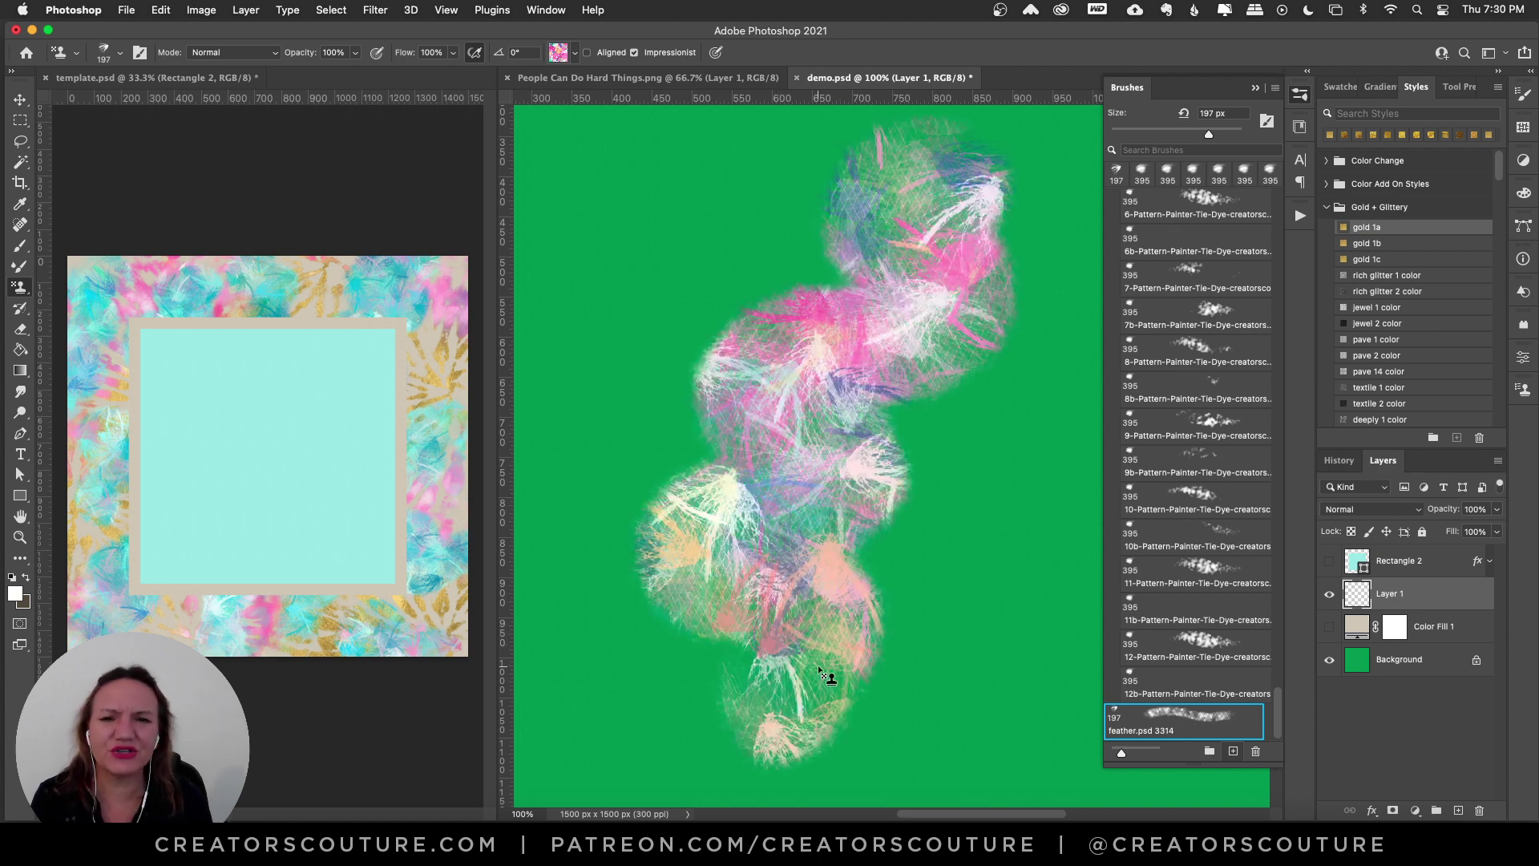
pyautogui.press('super+z')
pyautogui.moveTo(675, 205)
pyautogui.mouseDown()
pyautogui.moveTo(703, 178)
pyautogui.moveTo(731, 297)
pyautogui.moveTo(688, 419)
pyautogui.moveTo(746, 550)
pyautogui.mouseUp()
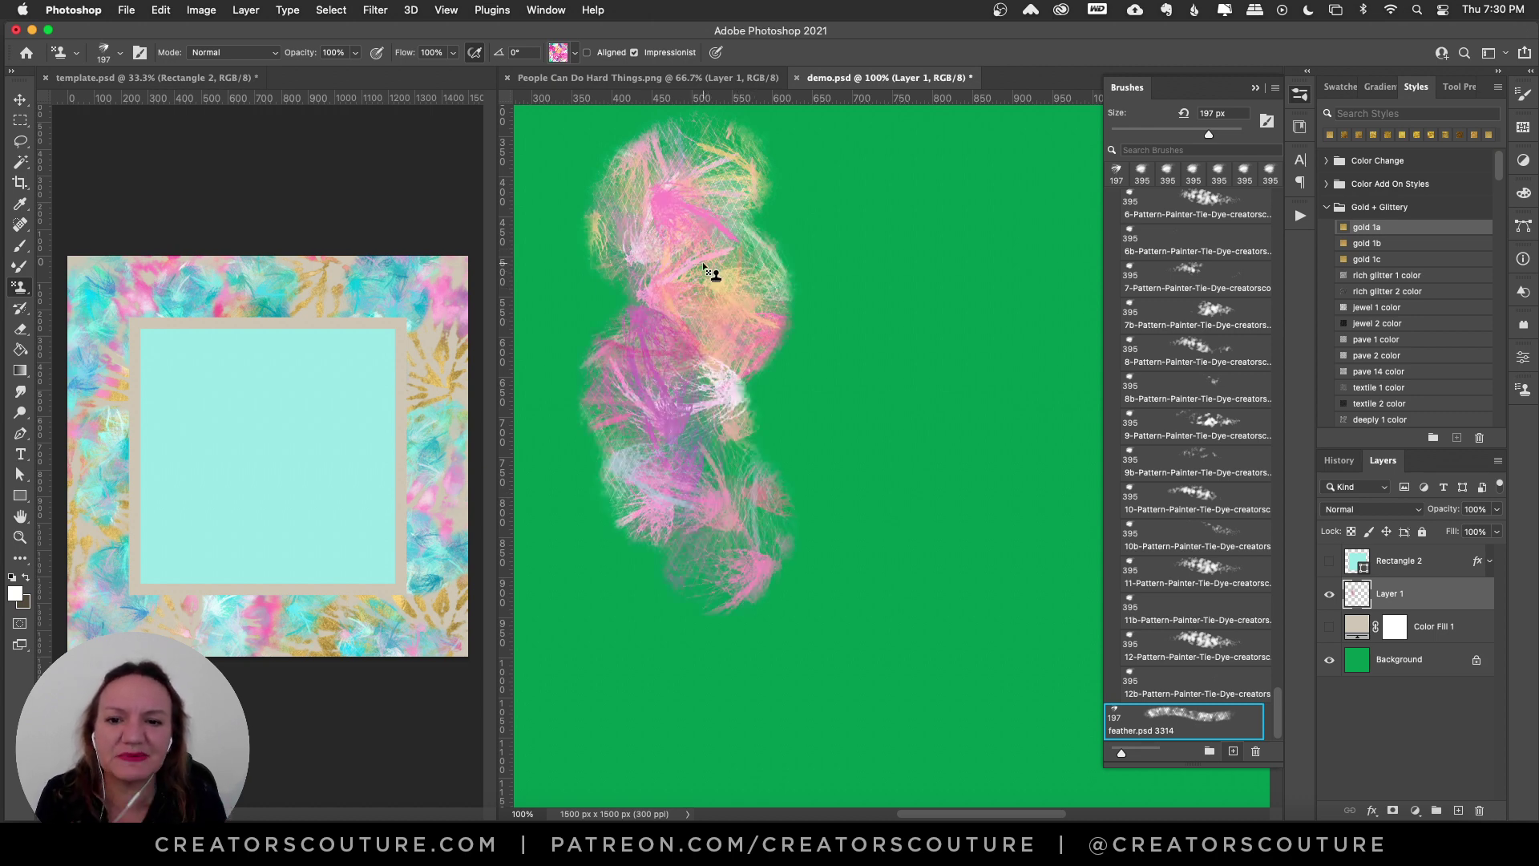
pyautogui.press('super+a')
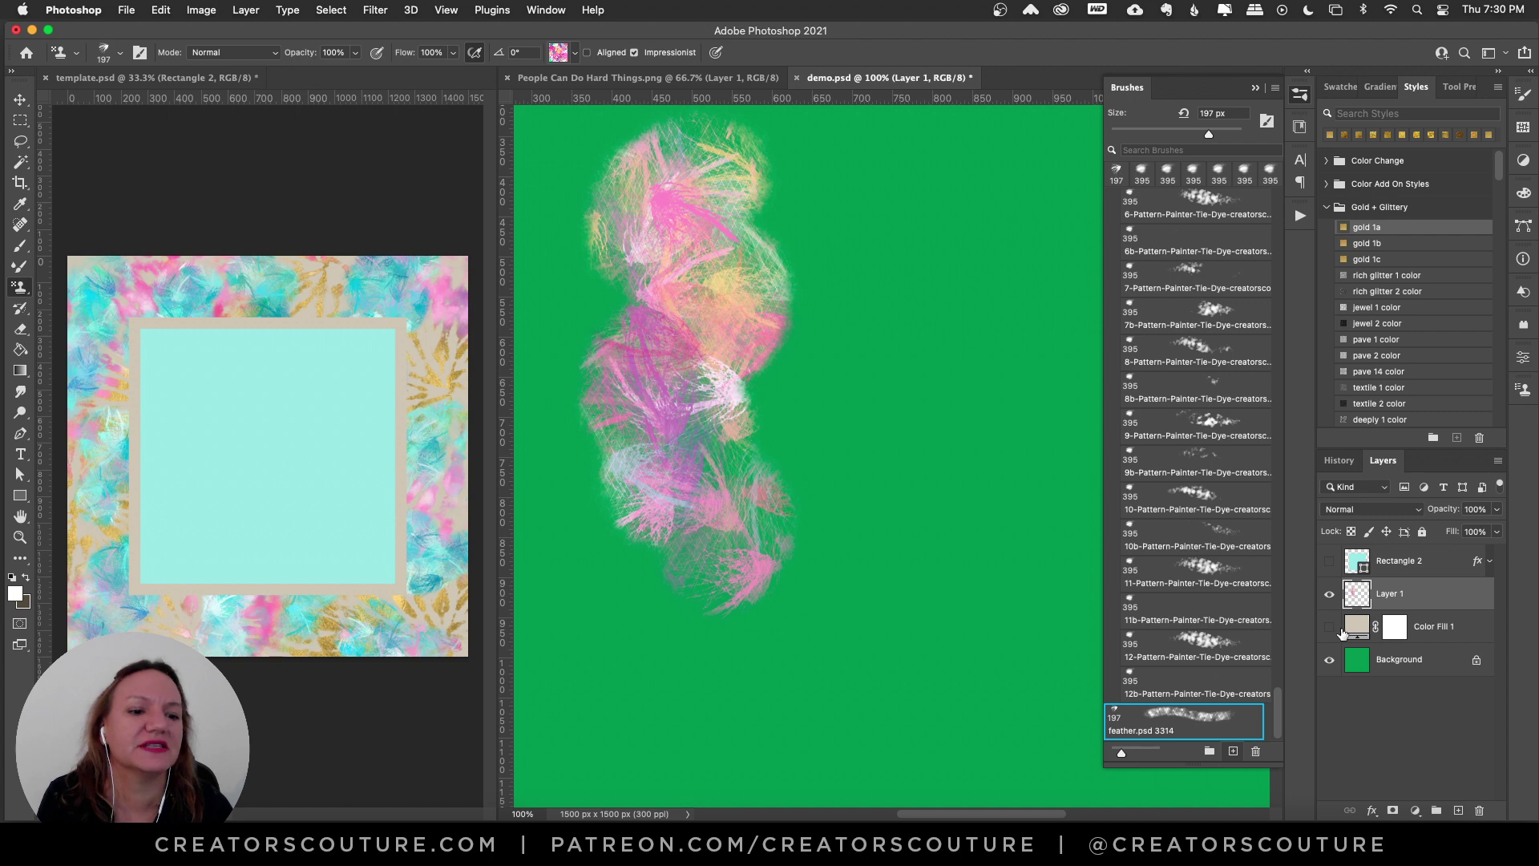
pyautogui.press('Delete')
# Step: Show the Color Fill 1 and Rectangle 2 layers and display the whole canvas at 50%
pyautogui.click(1329, 629)
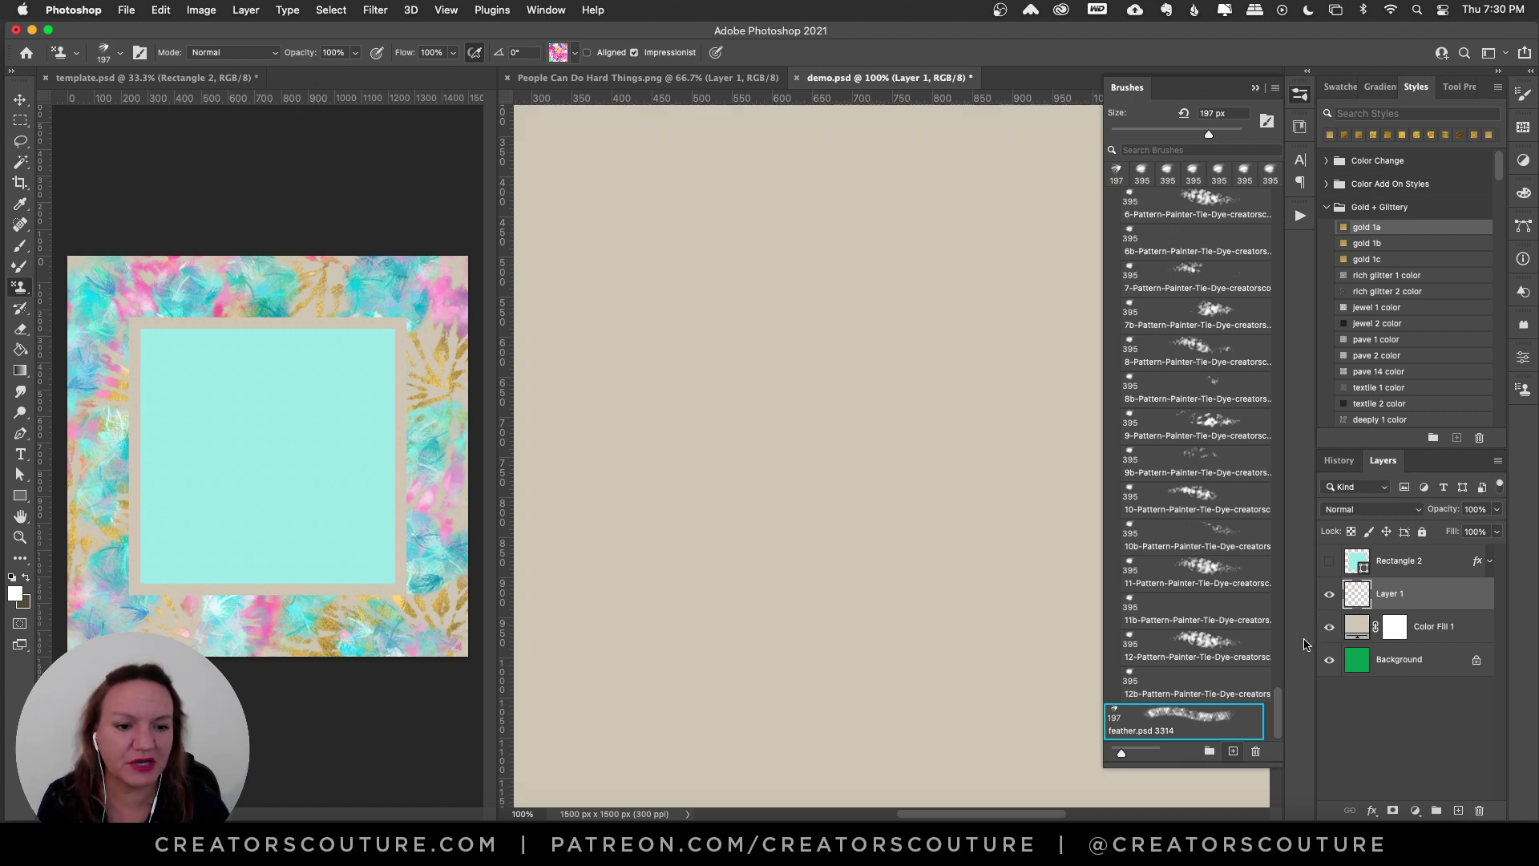
pyautogui.click(1305, 93)
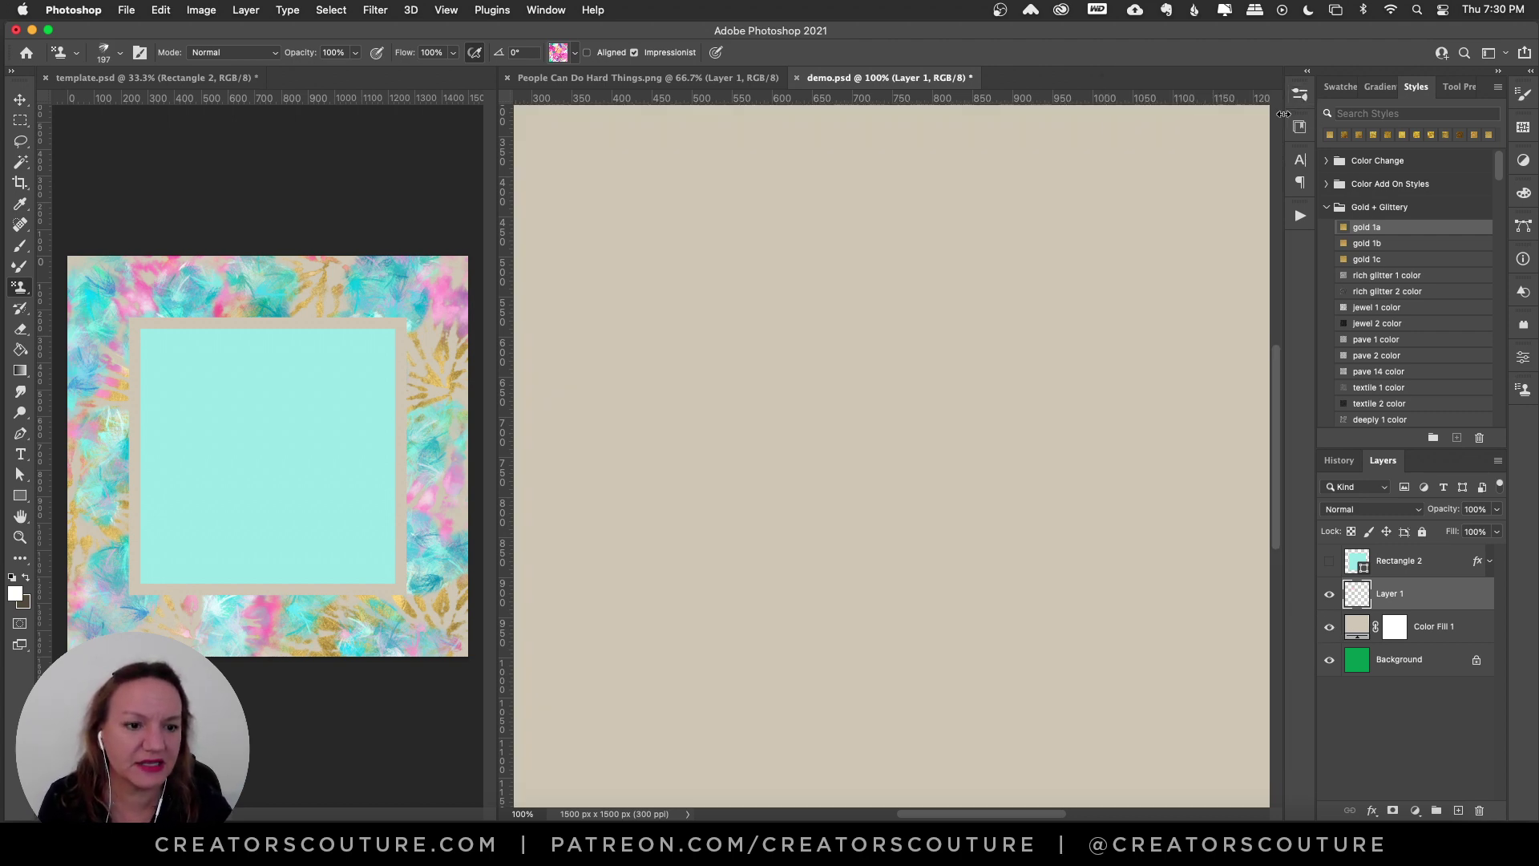
pyautogui.click(1330, 562)
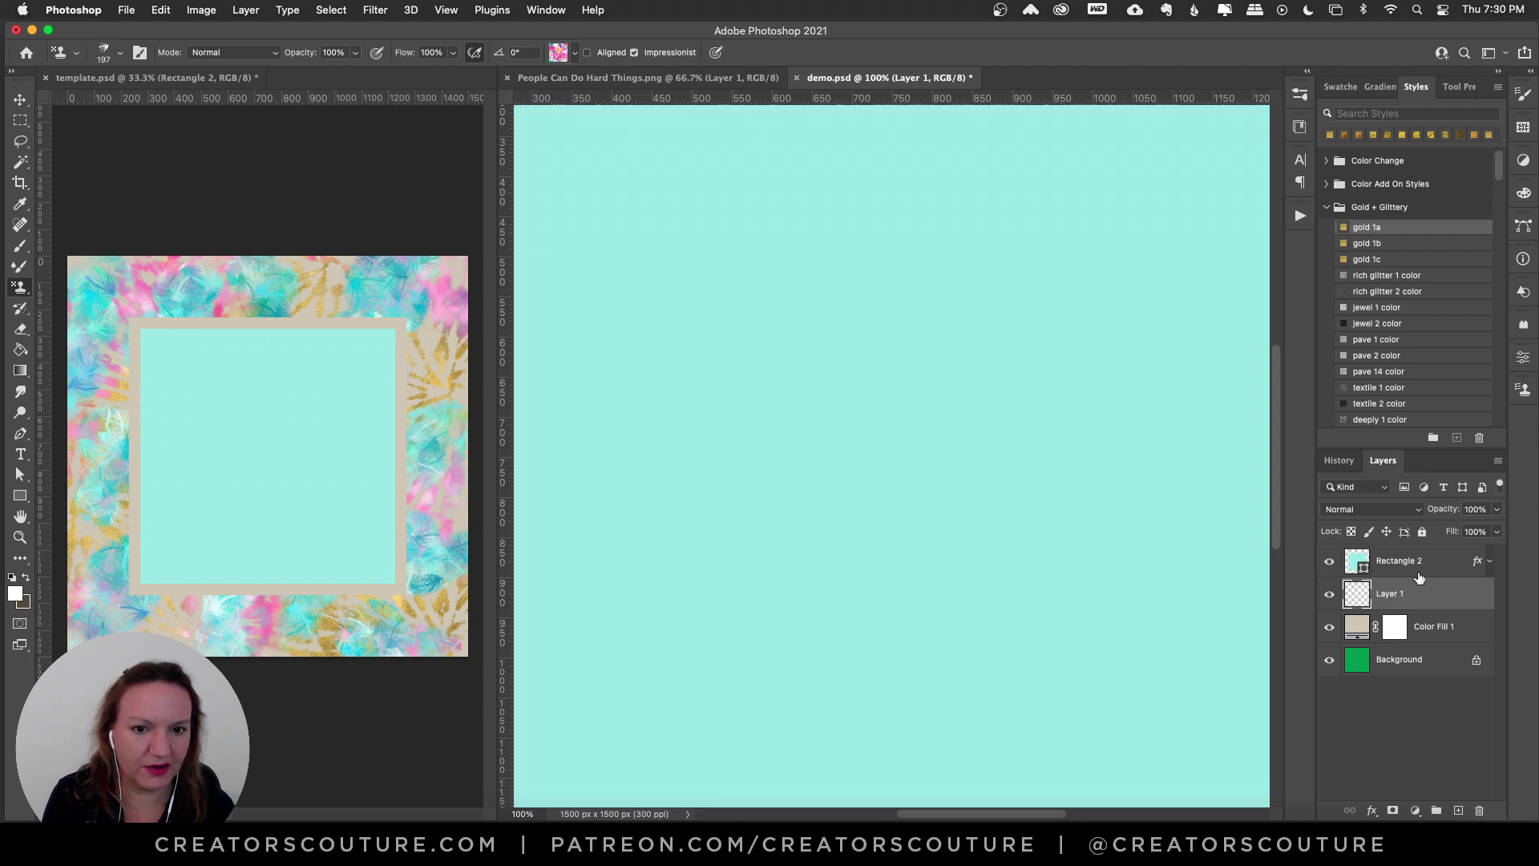
pyautogui.press('super+0')
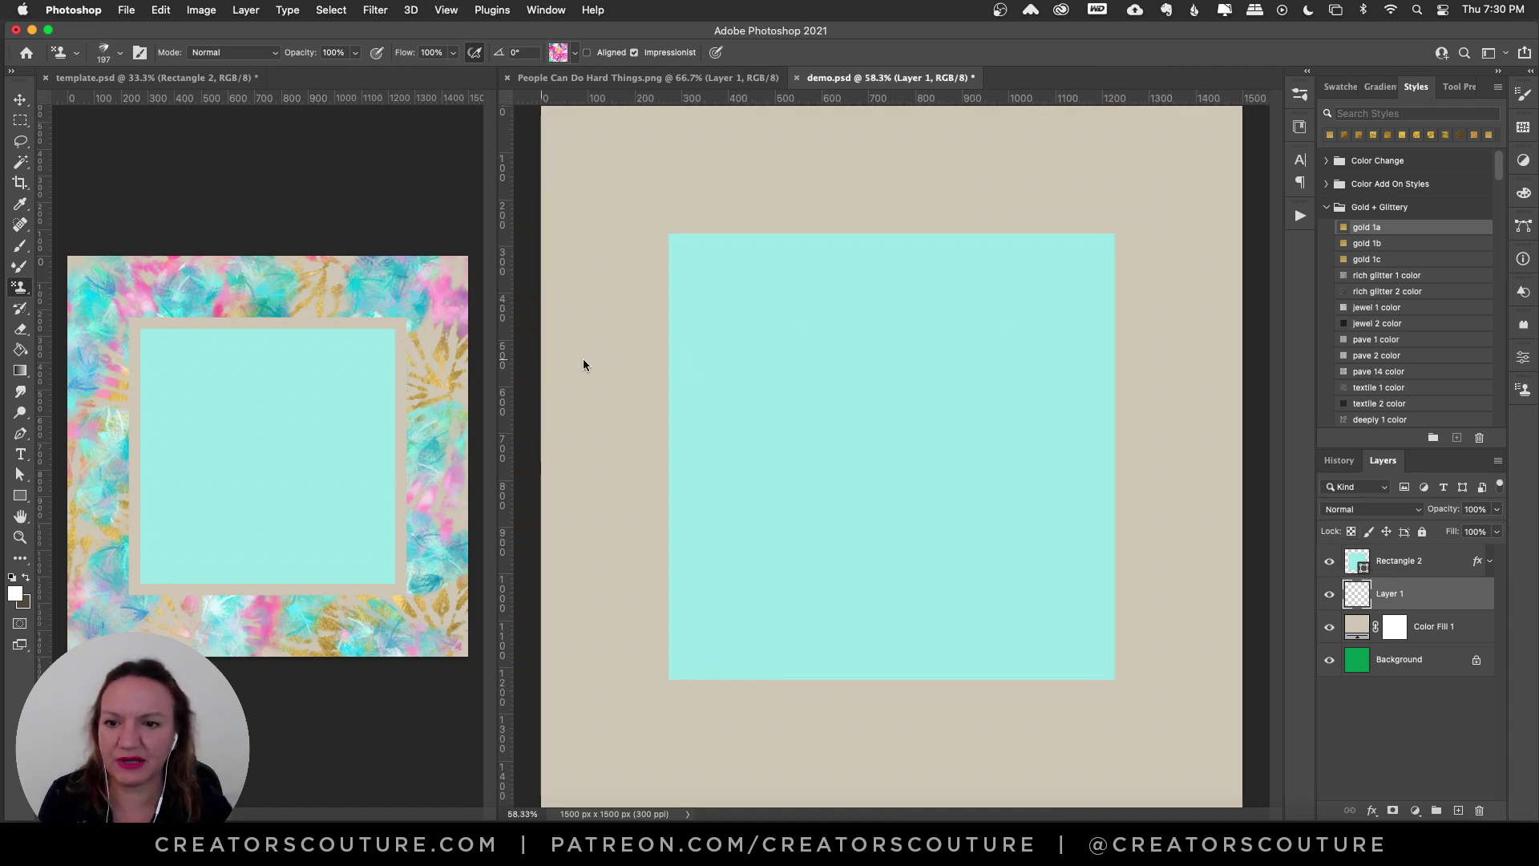
pyautogui.click(22, 537)
pyautogui.keyDown('alt'); pyautogui.click(944, 454); pyautogui.keyUp('alt')
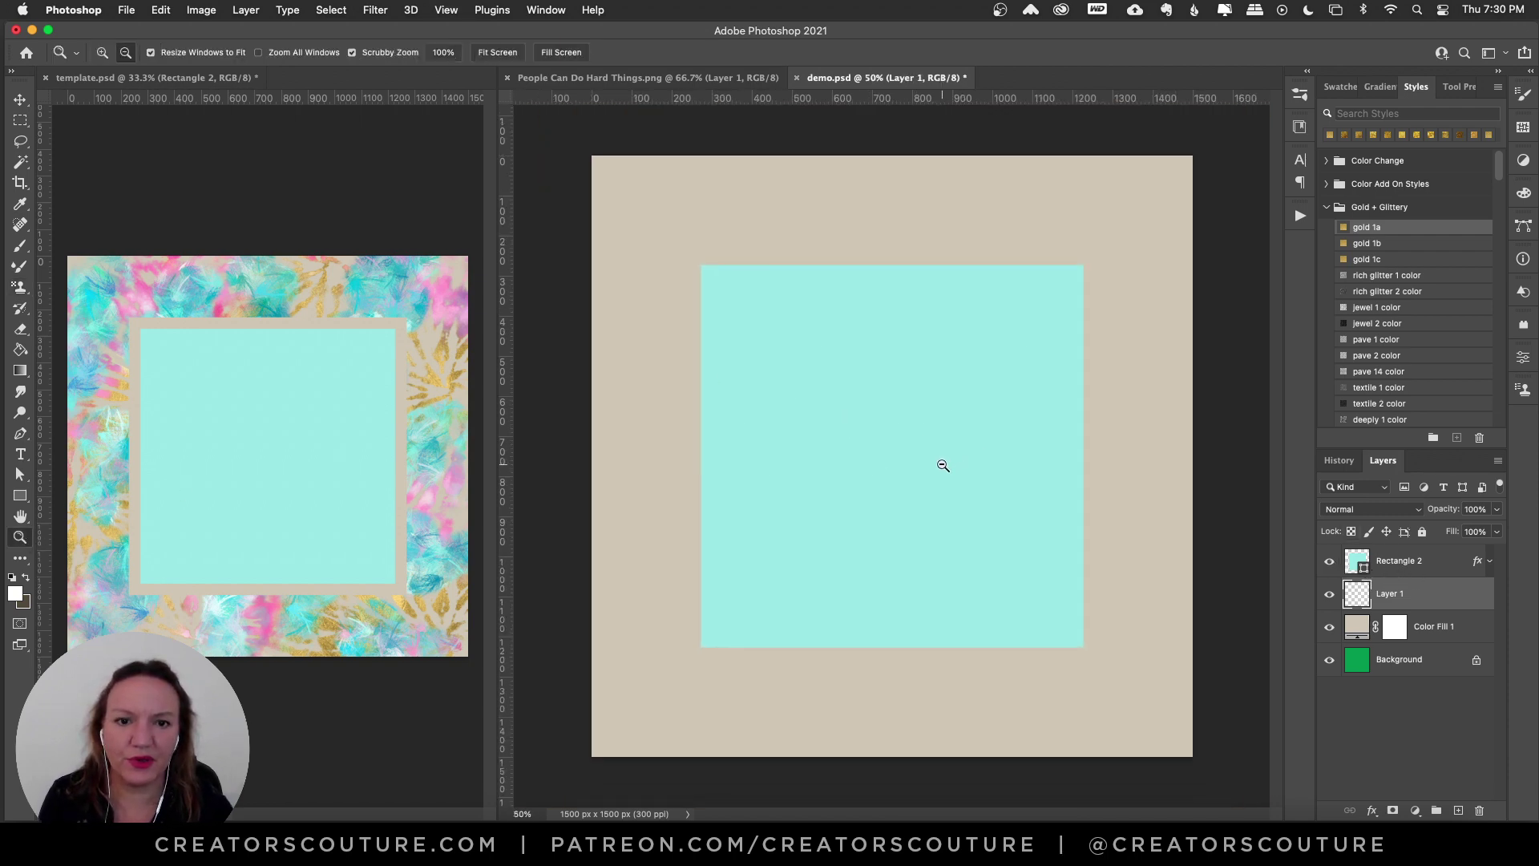
# Step: Reactivate the Pattern Stamp tool with the feather brush and set its pattern to the turquoise one in Palm Beach Palettes
pyautogui.click(20, 99)
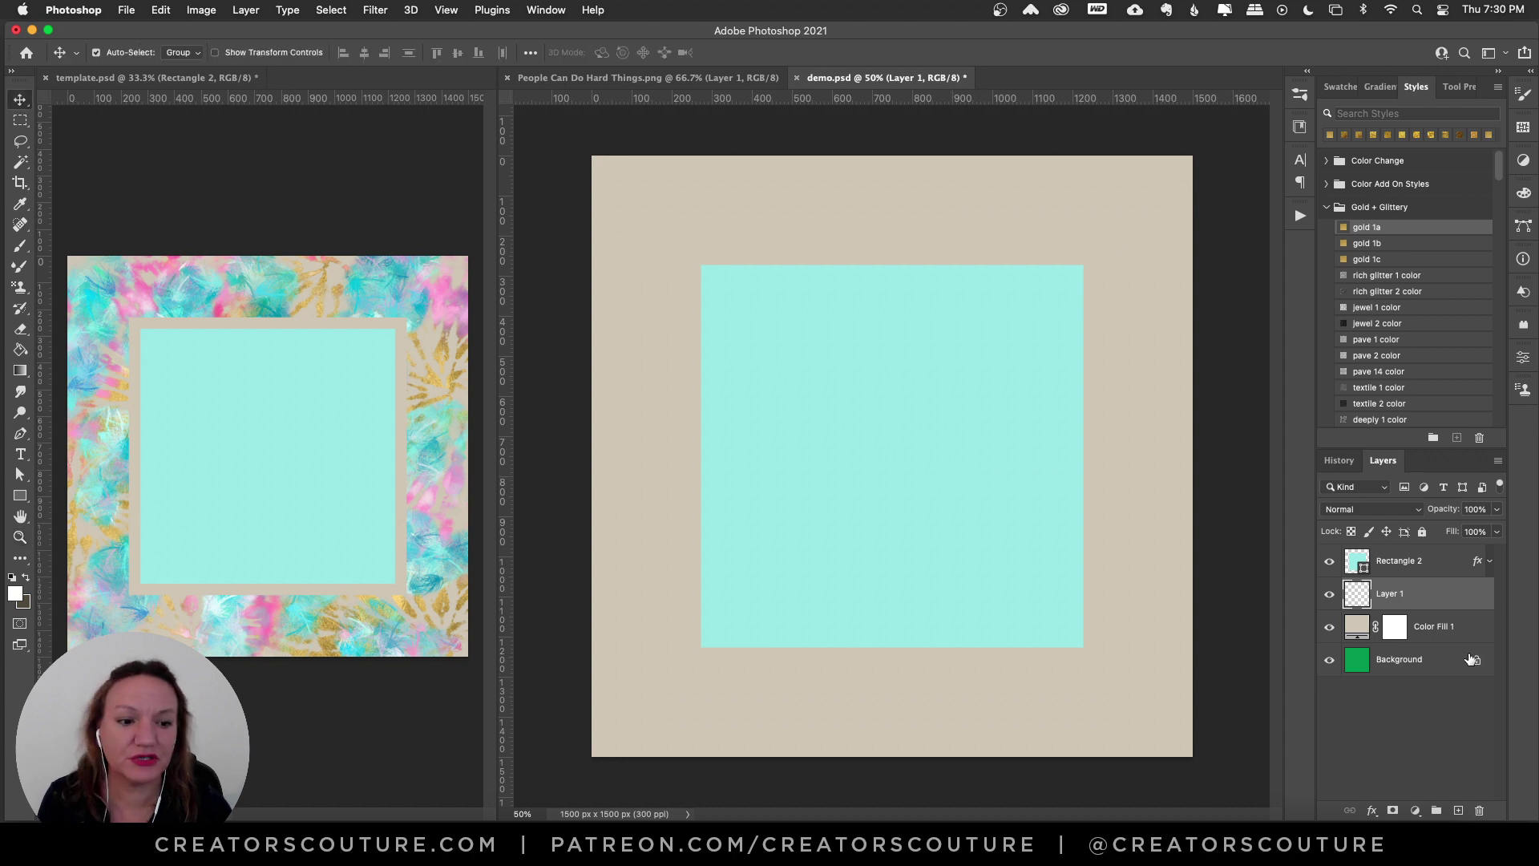
pyautogui.moveTo(24, 290); pyautogui.dragTo(76, 290)
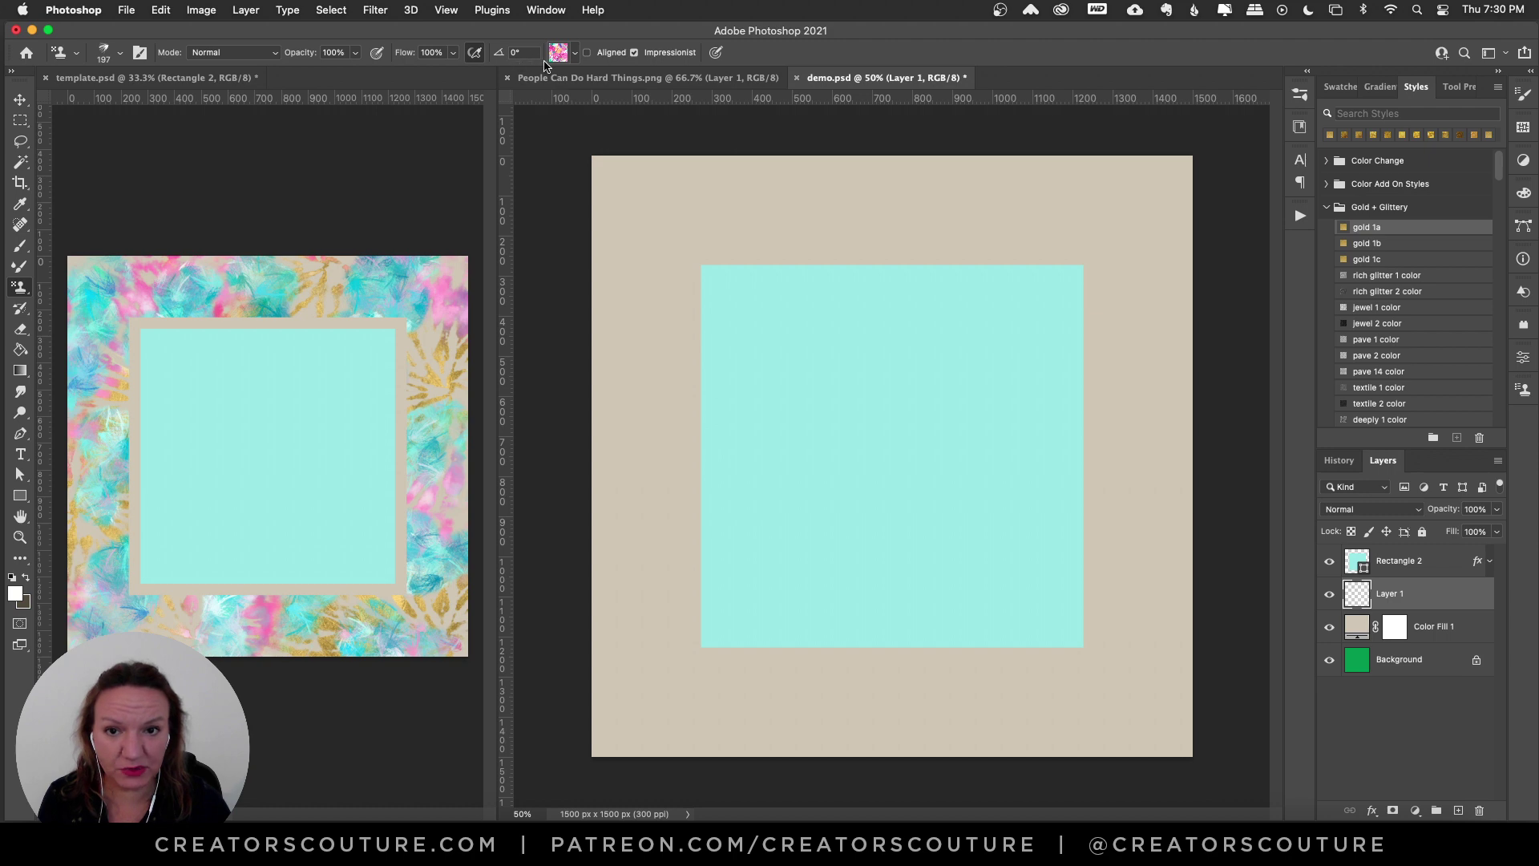
pyautogui.click(1300, 96)
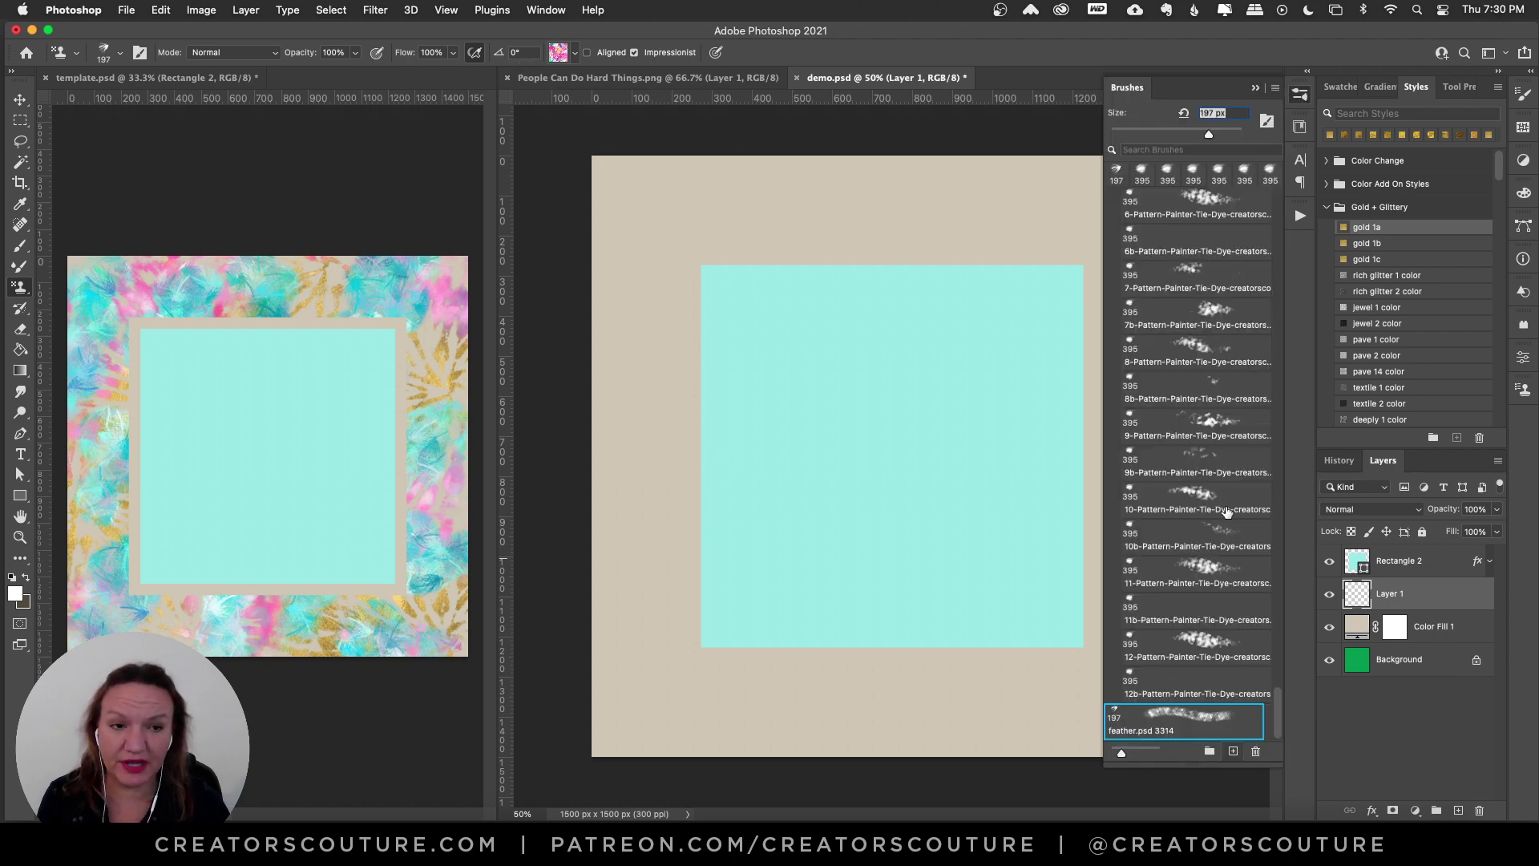
pyautogui.click(1301, 96)
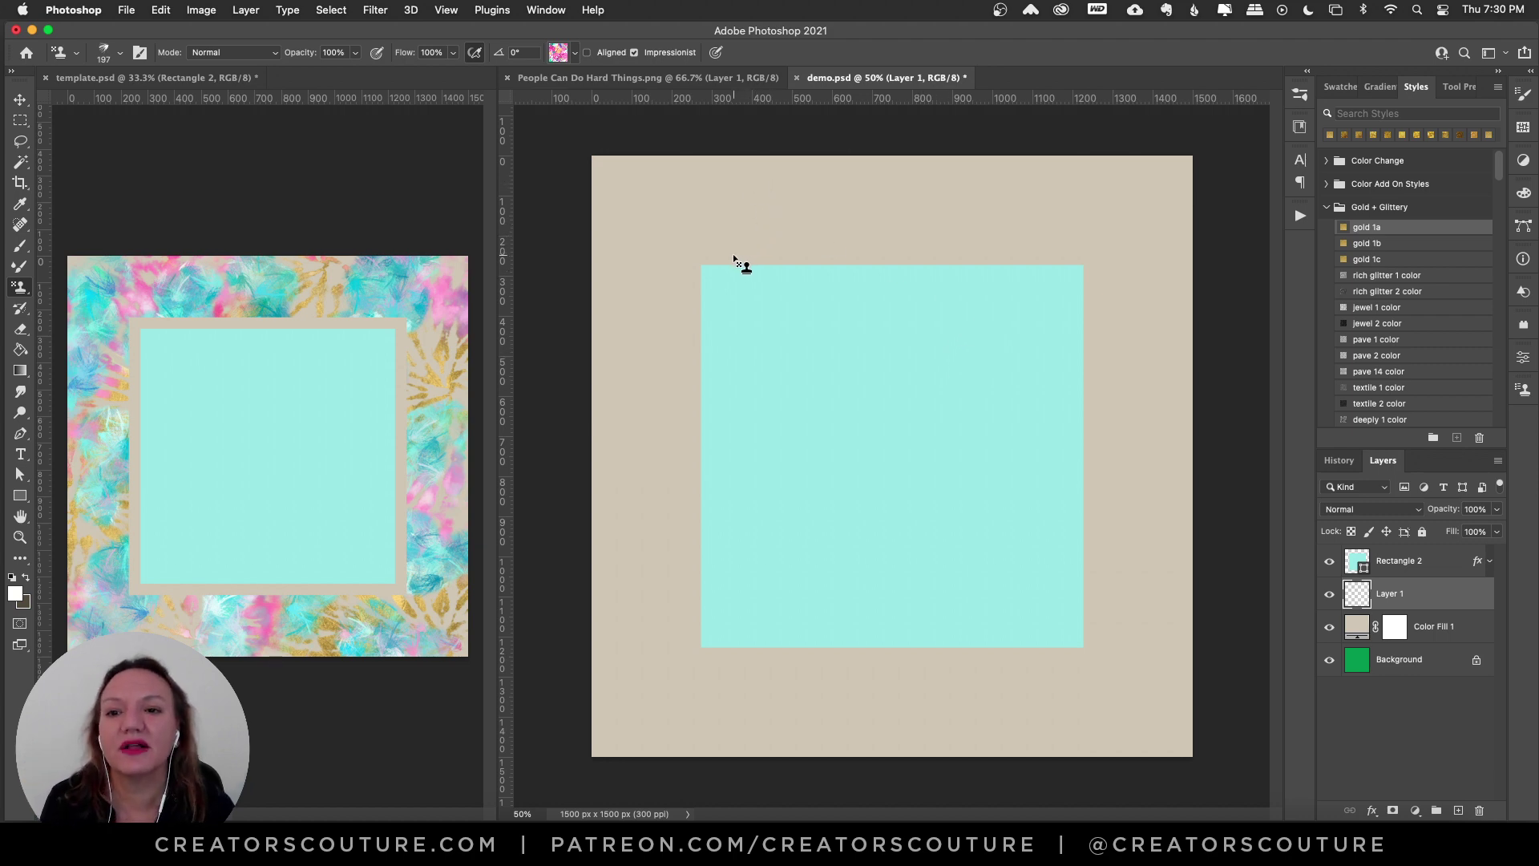
pyautogui.click(558, 54)
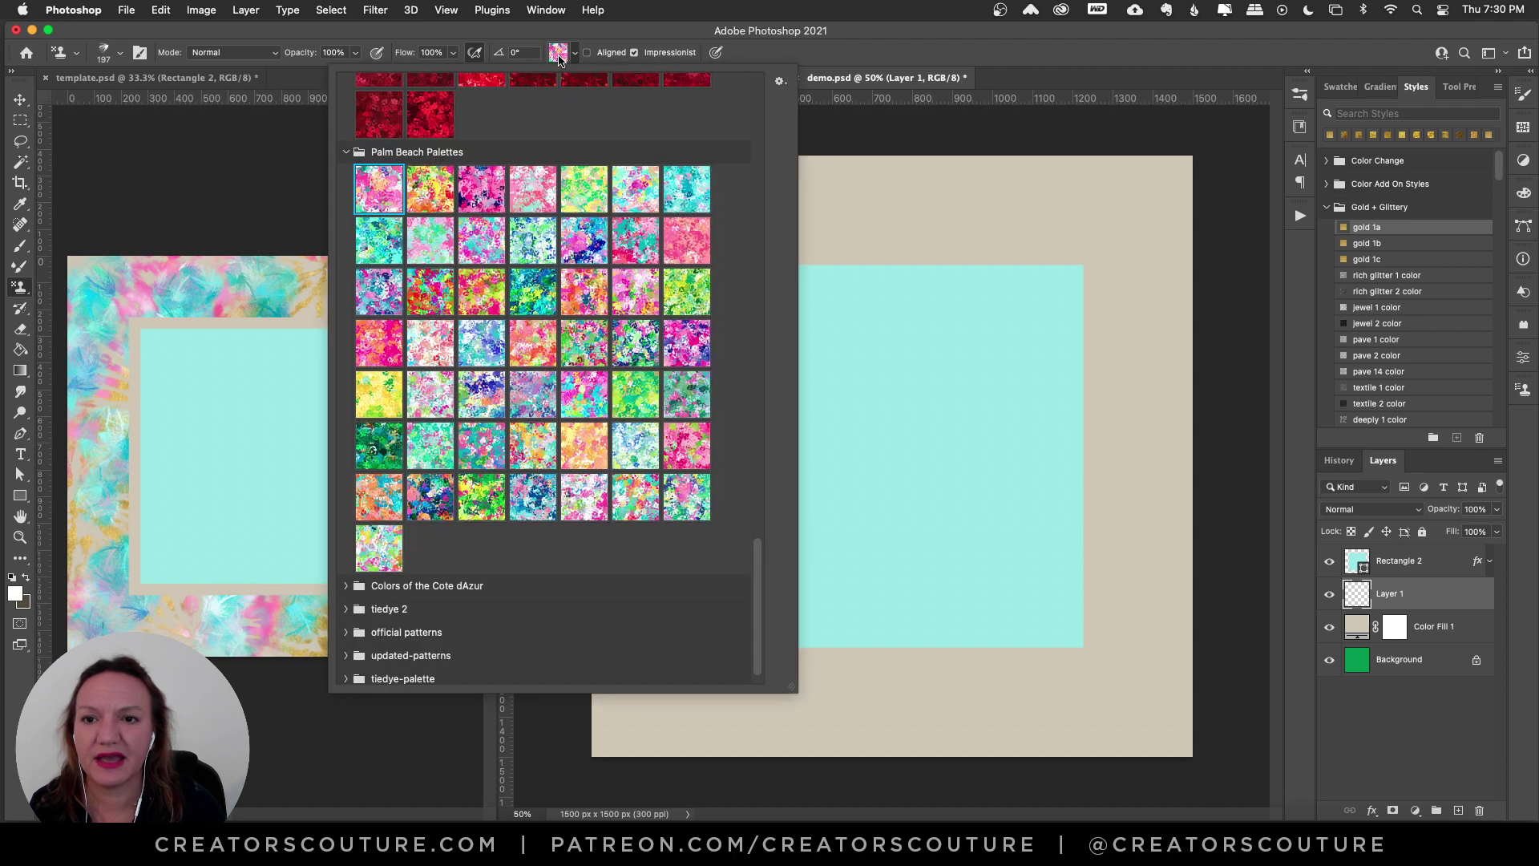
pyautogui.click(680, 189)
pyautogui.click(672, 40)
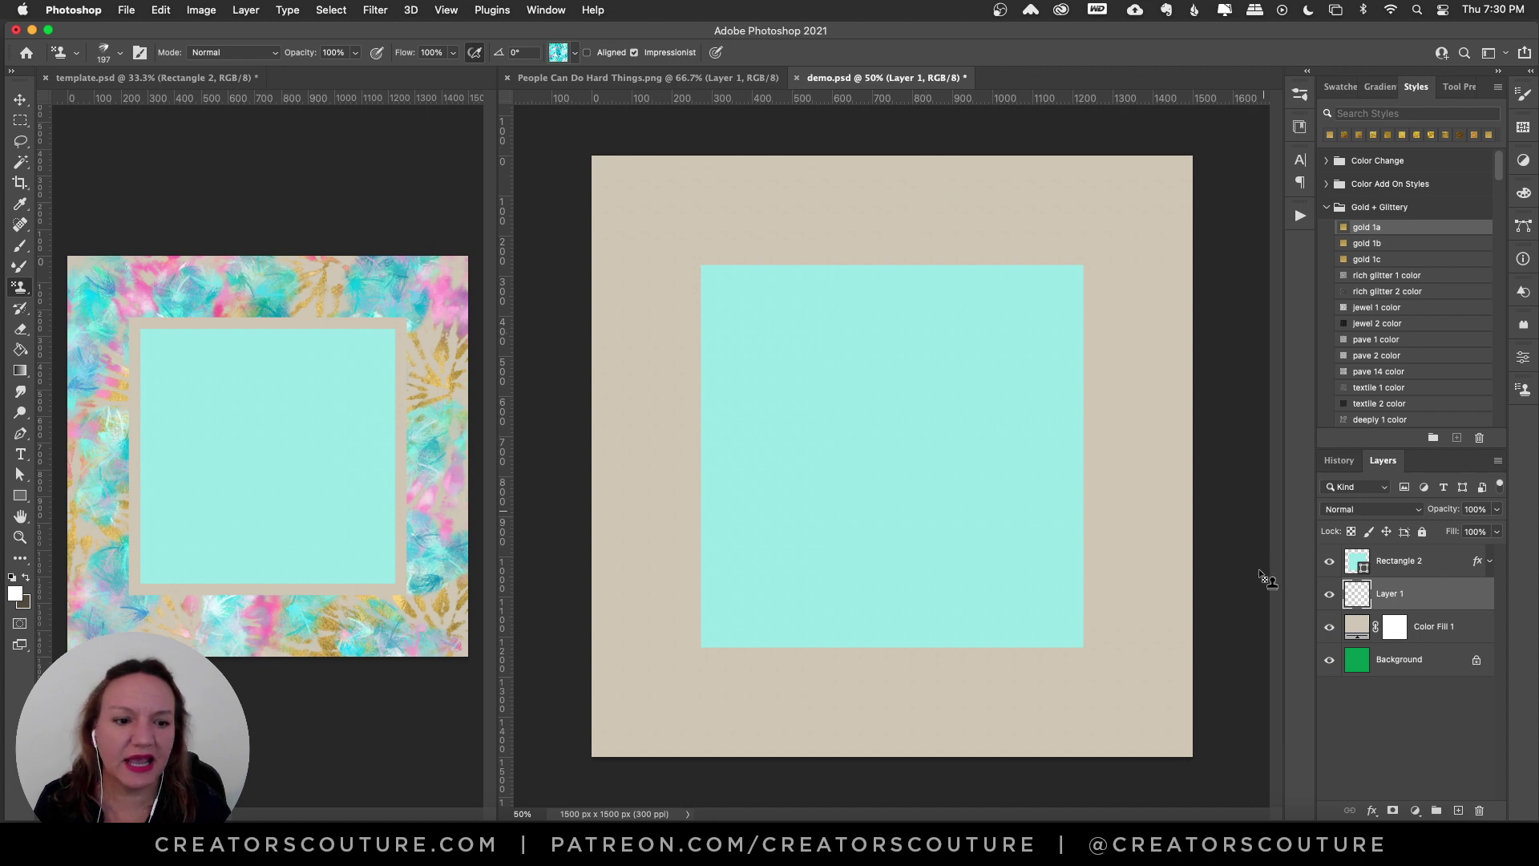
# Step: In template.psd, hide Layer 11 and layer 7a to isolate the turquoise strokes of Layer 1
pyautogui.click(229, 77)
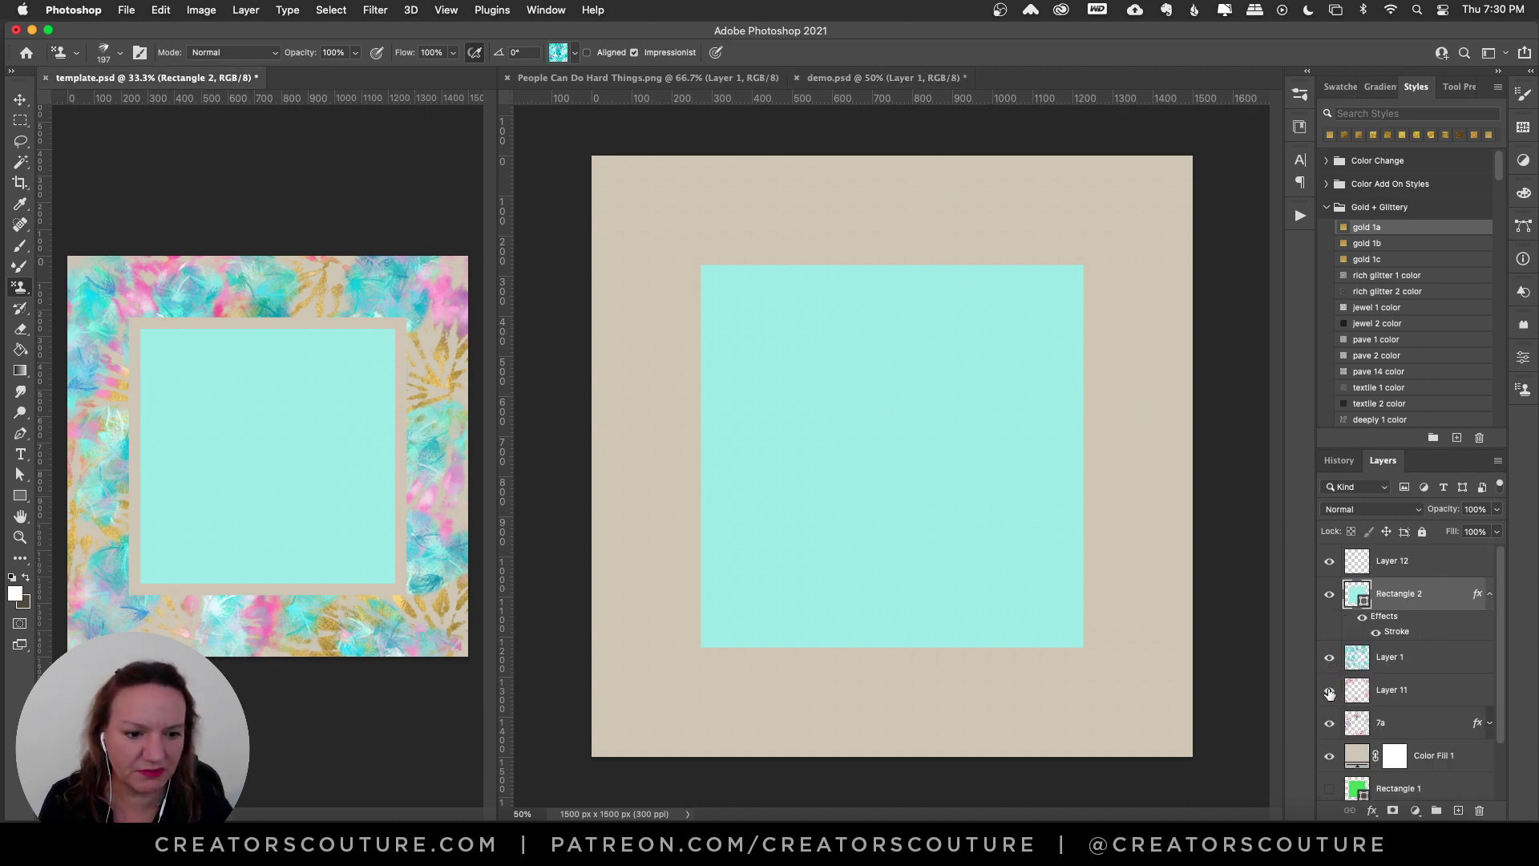
pyautogui.click(1330, 691)
pyautogui.click(1329, 722)
pyautogui.click(1329, 657)
pyautogui.click(1328, 658)
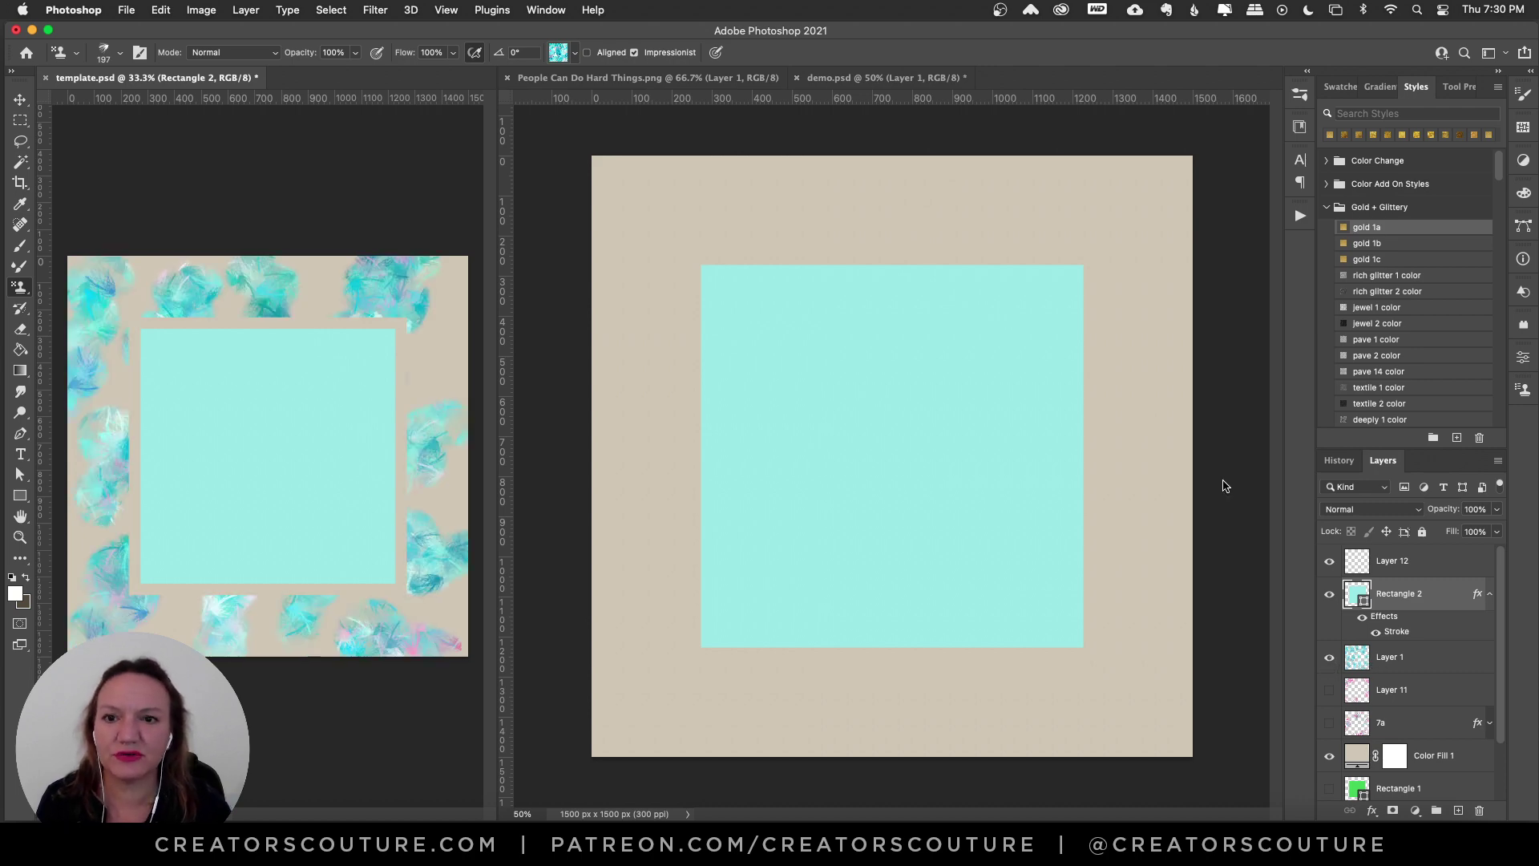
# Step: Return to demo.psd and paint turquoise feather patches on Layer 1 along the canvas's upper-left corner, top edge and upper right side
pyautogui.click(706, 78)
pyautogui.click(810, 77)
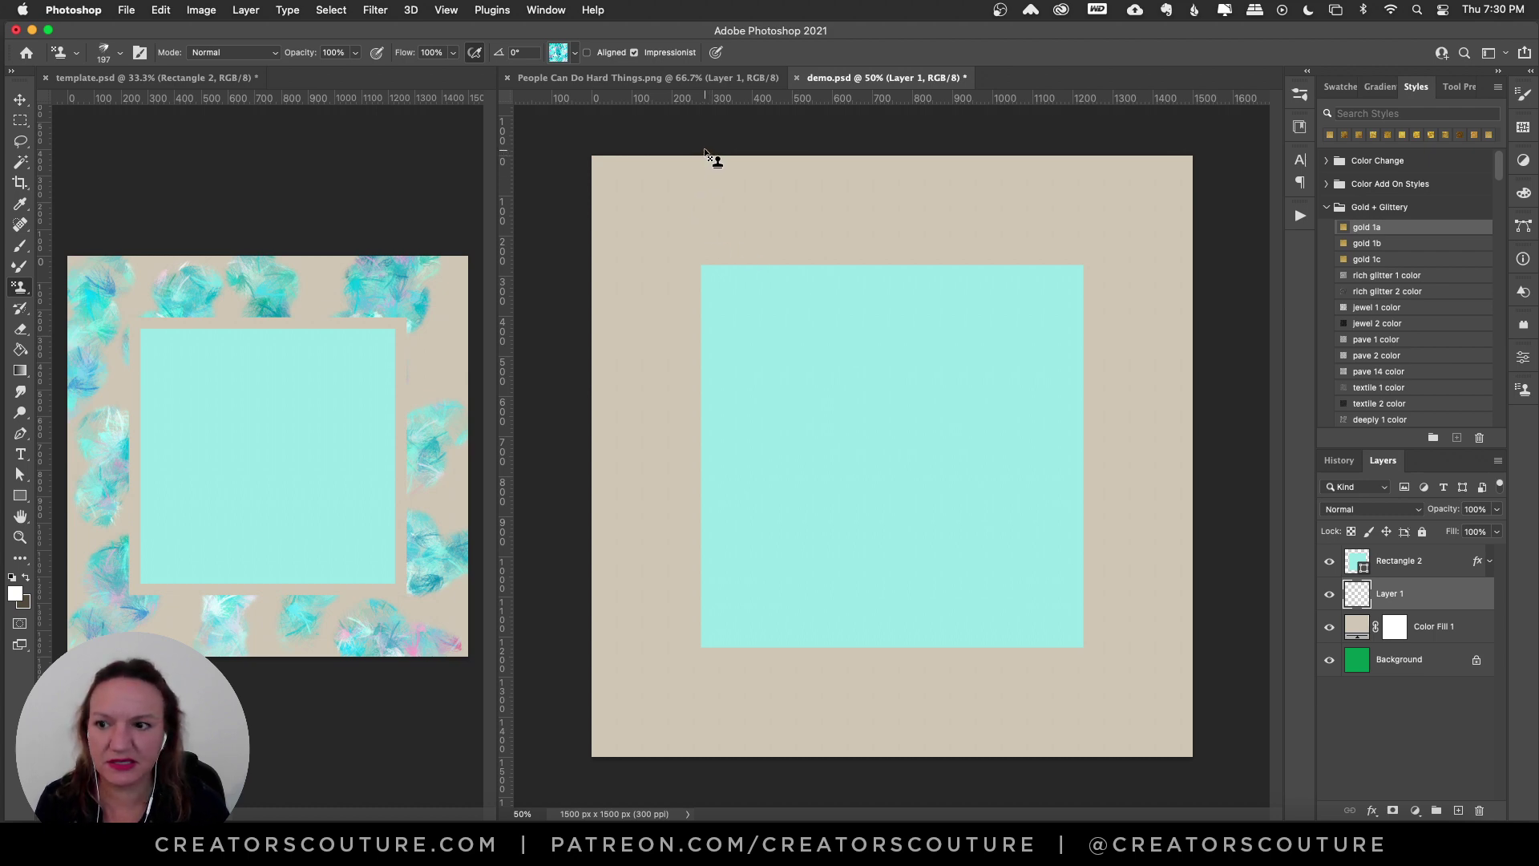
pyautogui.moveTo(704, 153)
pyautogui.mouseDown()
pyautogui.moveTo(706, 208)
pyautogui.moveTo(639, 254)
pyautogui.moveTo(671, 334)
pyautogui.moveTo(598, 365)
pyautogui.moveTo(627, 410)
pyautogui.mouseUp()
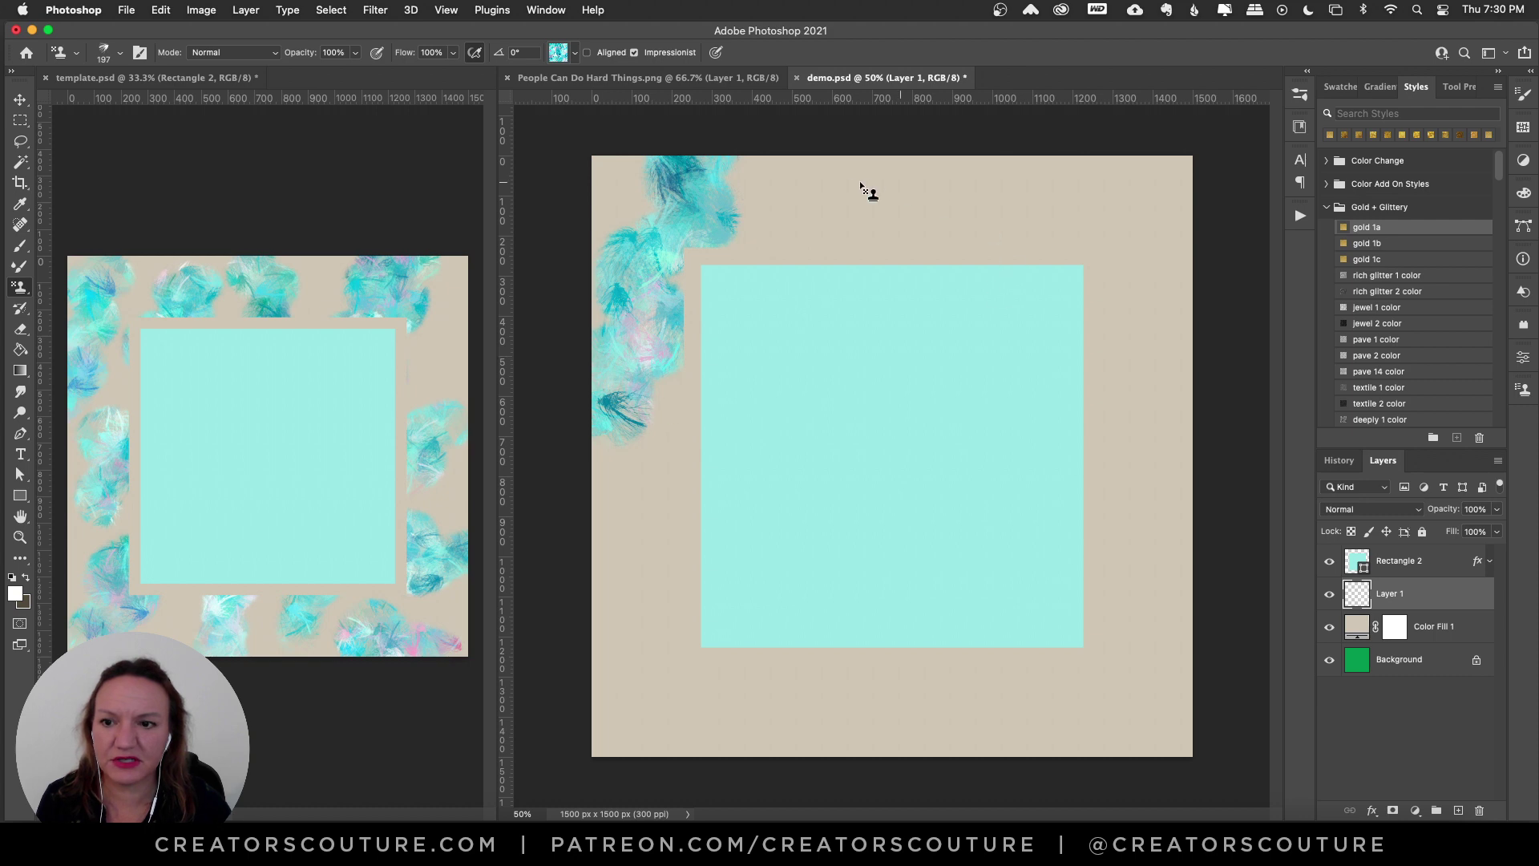
pyautogui.moveTo(846, 150)
pyautogui.mouseDown()
pyautogui.moveTo(831, 258)
pyautogui.moveTo(874, 241)
pyautogui.mouseUp()
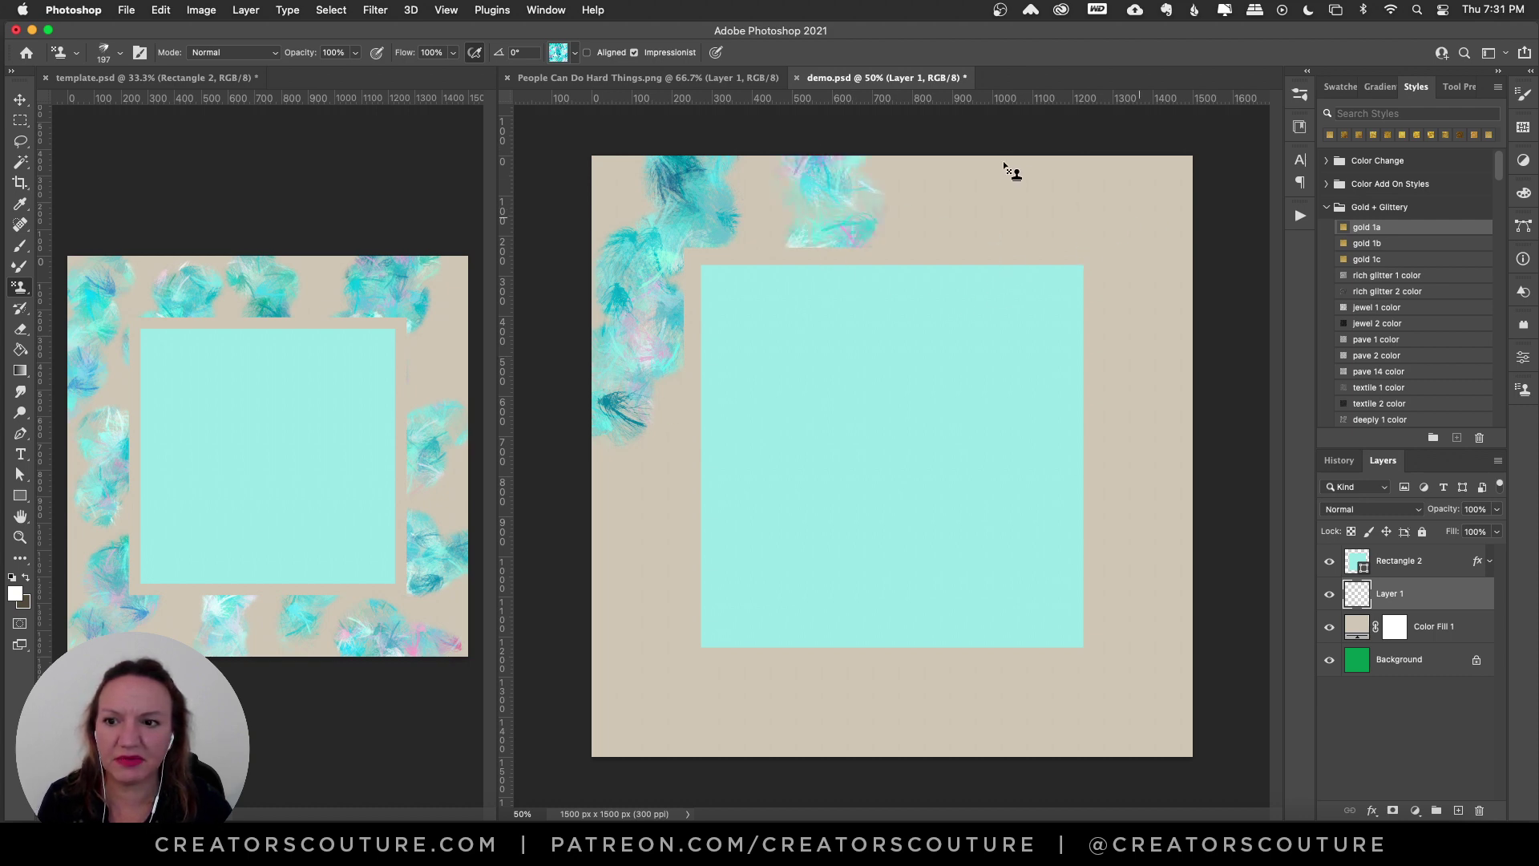
pyautogui.moveTo(1008, 168)
pyautogui.mouseDown()
pyautogui.moveTo(979, 184)
pyautogui.moveTo(1130, 199)
pyautogui.moveTo(1192, 265)
pyautogui.mouseUp()
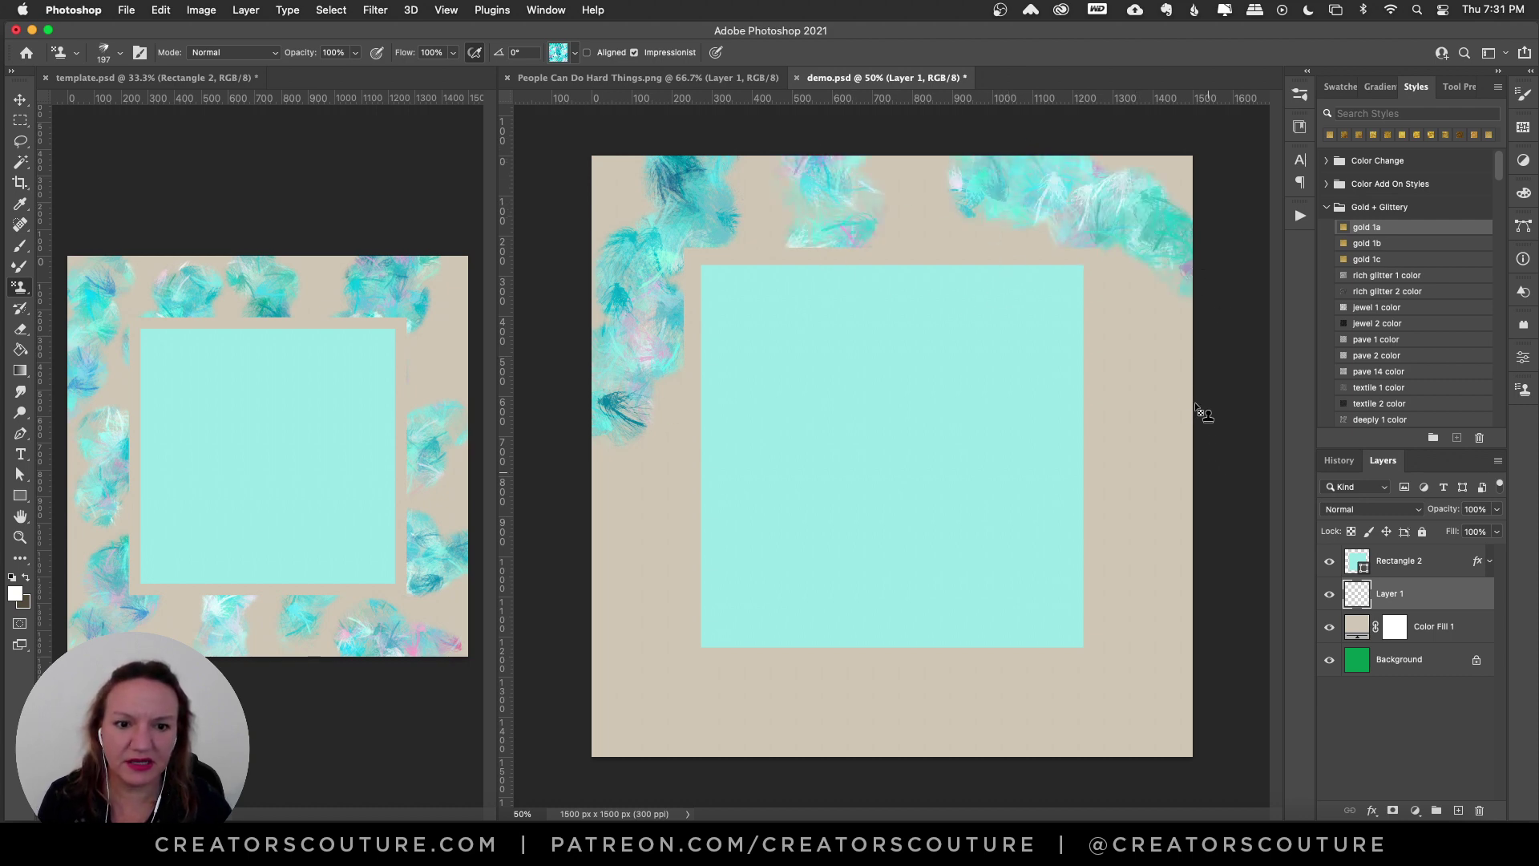
pyautogui.moveTo(1195, 375)
pyautogui.mouseDown()
pyautogui.moveTo(1127, 392)
pyautogui.moveTo(1079, 455)
pyautogui.mouseUp()
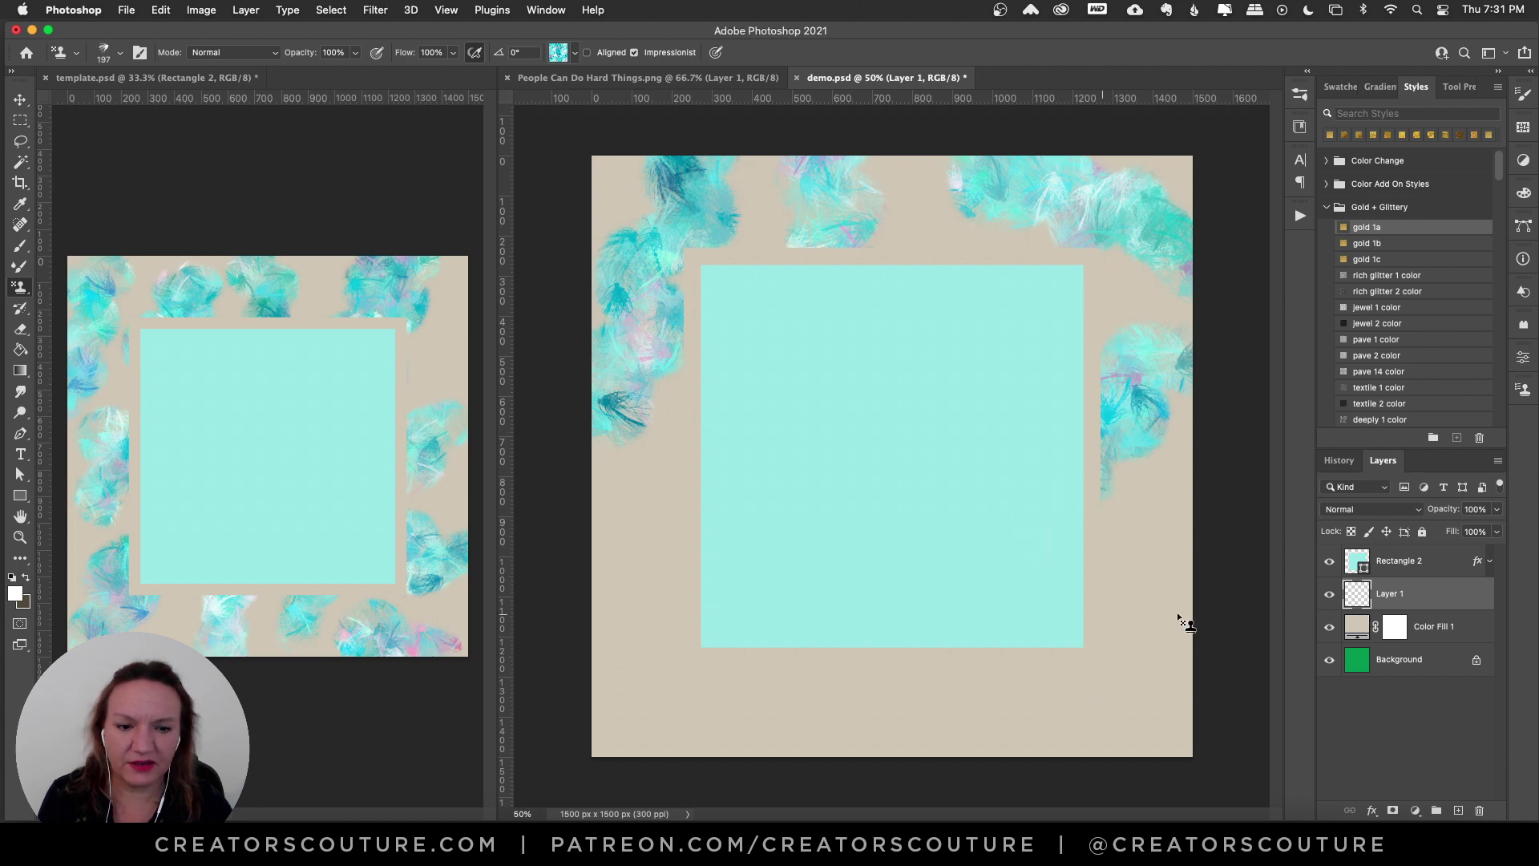
# Step: Paint turquoise feather patches on Layer 1 around the lower right corner, lower left side and bottom edge of the canvas
pyautogui.moveTo(1185, 591)
pyautogui.mouseDown()
pyautogui.moveTo(1148, 632)
pyautogui.moveTo(1083, 684)
pyautogui.moveTo(1145, 756)
pyautogui.moveTo(1150, 576)
pyautogui.moveTo(1141, 644)
pyautogui.moveTo(1160, 744)
pyautogui.mouseUp()
pyautogui.press('super+z')
pyautogui.moveTo(1186, 604)
pyautogui.mouseDown()
pyautogui.moveTo(1137, 699)
pyautogui.moveTo(1160, 758)
pyautogui.mouseUp()
pyautogui.moveTo(658, 513)
pyautogui.mouseDown()
pyautogui.moveTo(676, 591)
pyautogui.moveTo(610, 618)
pyautogui.mouseUp()
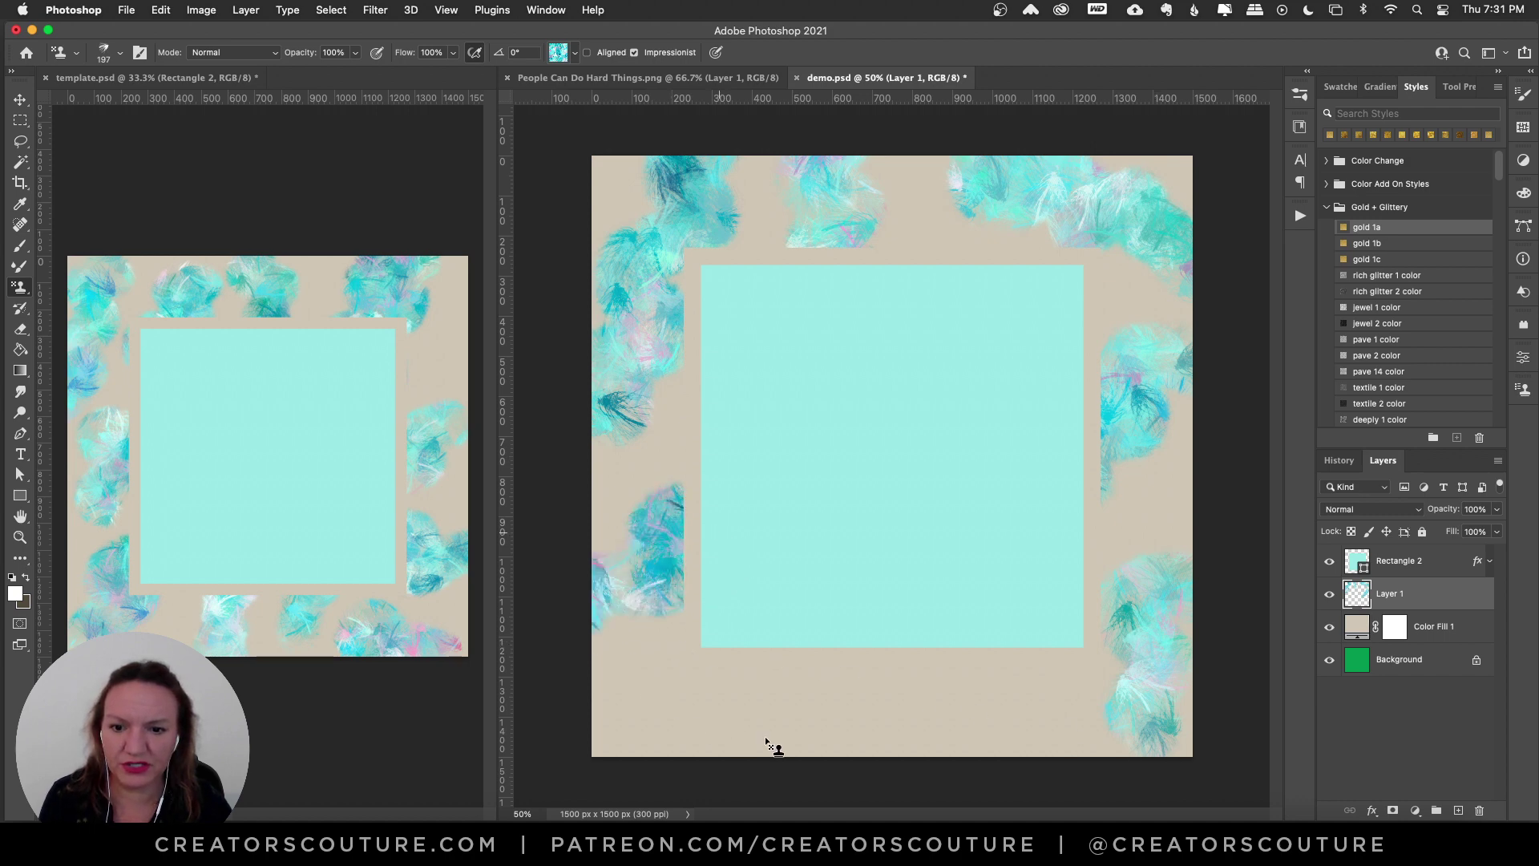
pyautogui.moveTo(759, 681)
pyautogui.mouseDown()
pyautogui.moveTo(736, 732)
pyautogui.moveTo(684, 797)
pyautogui.mouseUp()
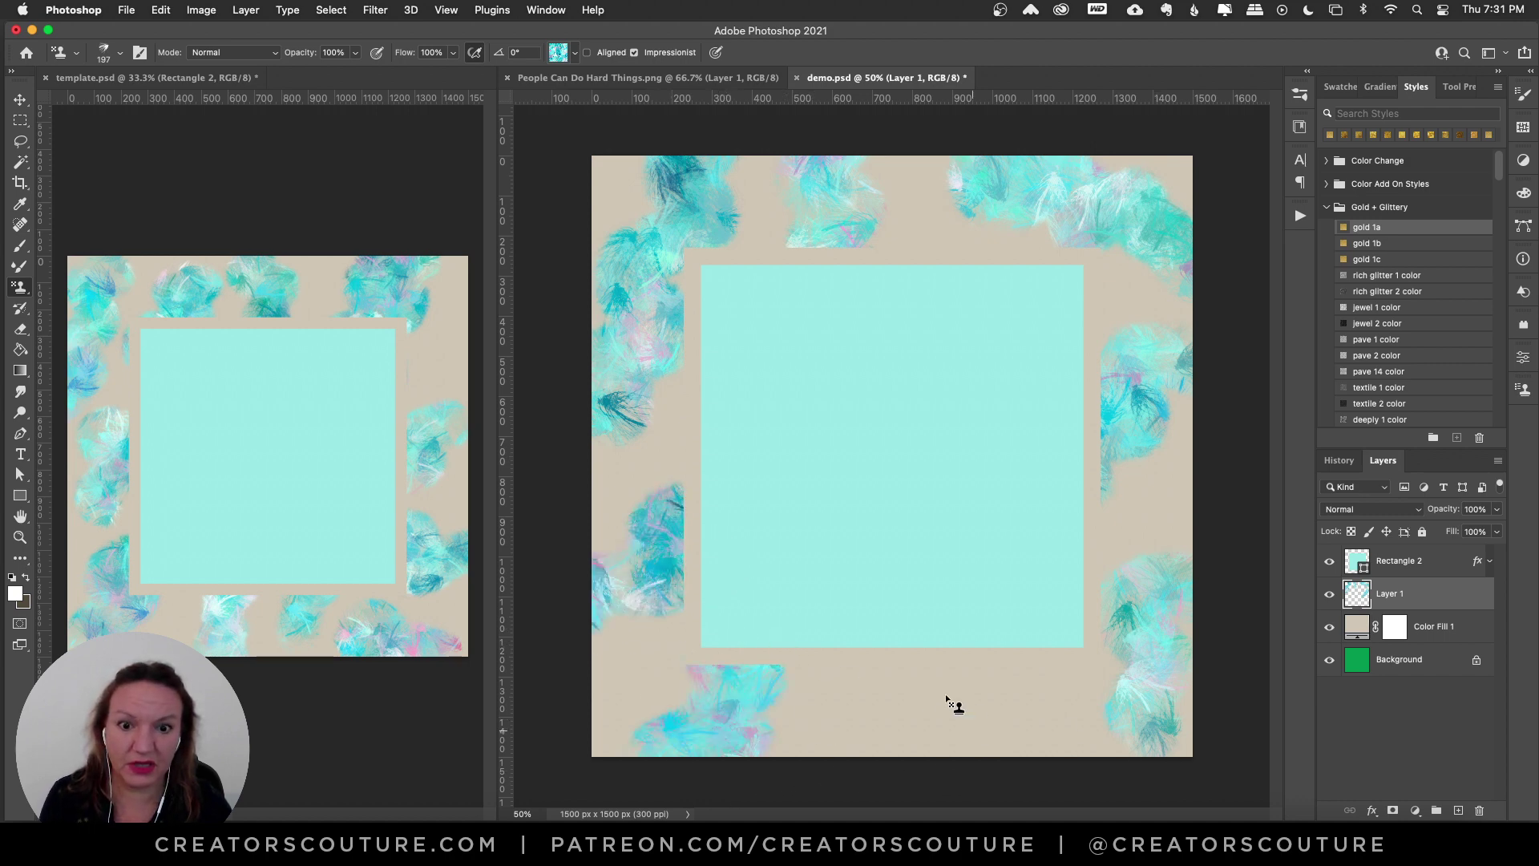
pyautogui.moveTo(911, 636)
pyautogui.mouseDown()
pyautogui.moveTo(944, 703)
pyautogui.moveTo(1040, 678)
pyautogui.mouseUp()
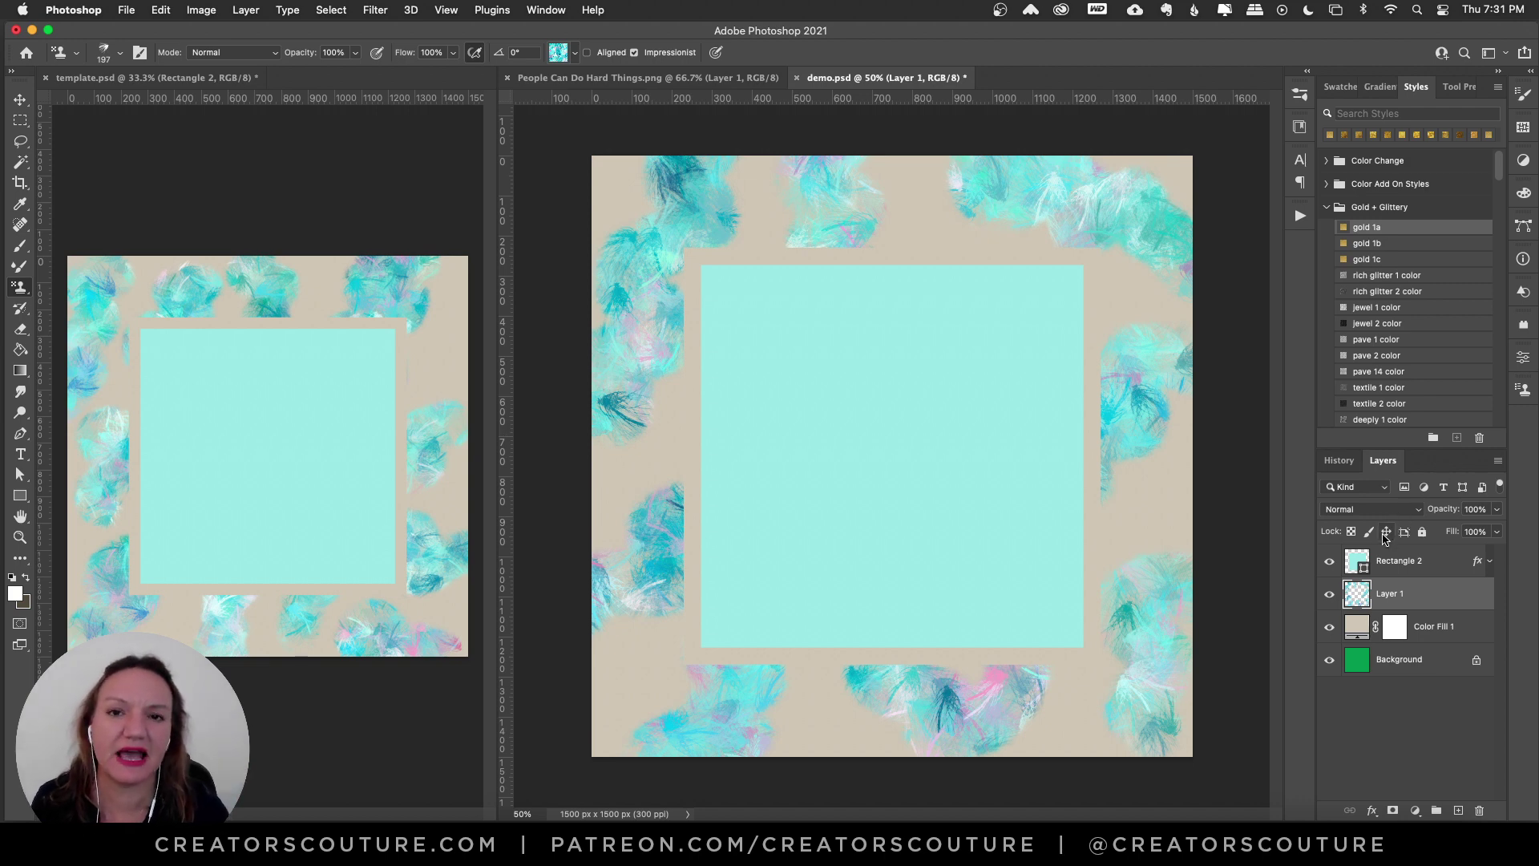
# Step: Add a new empty layer directly above Color Fill 1 and below Layer 1
pyautogui.click(1435, 633)
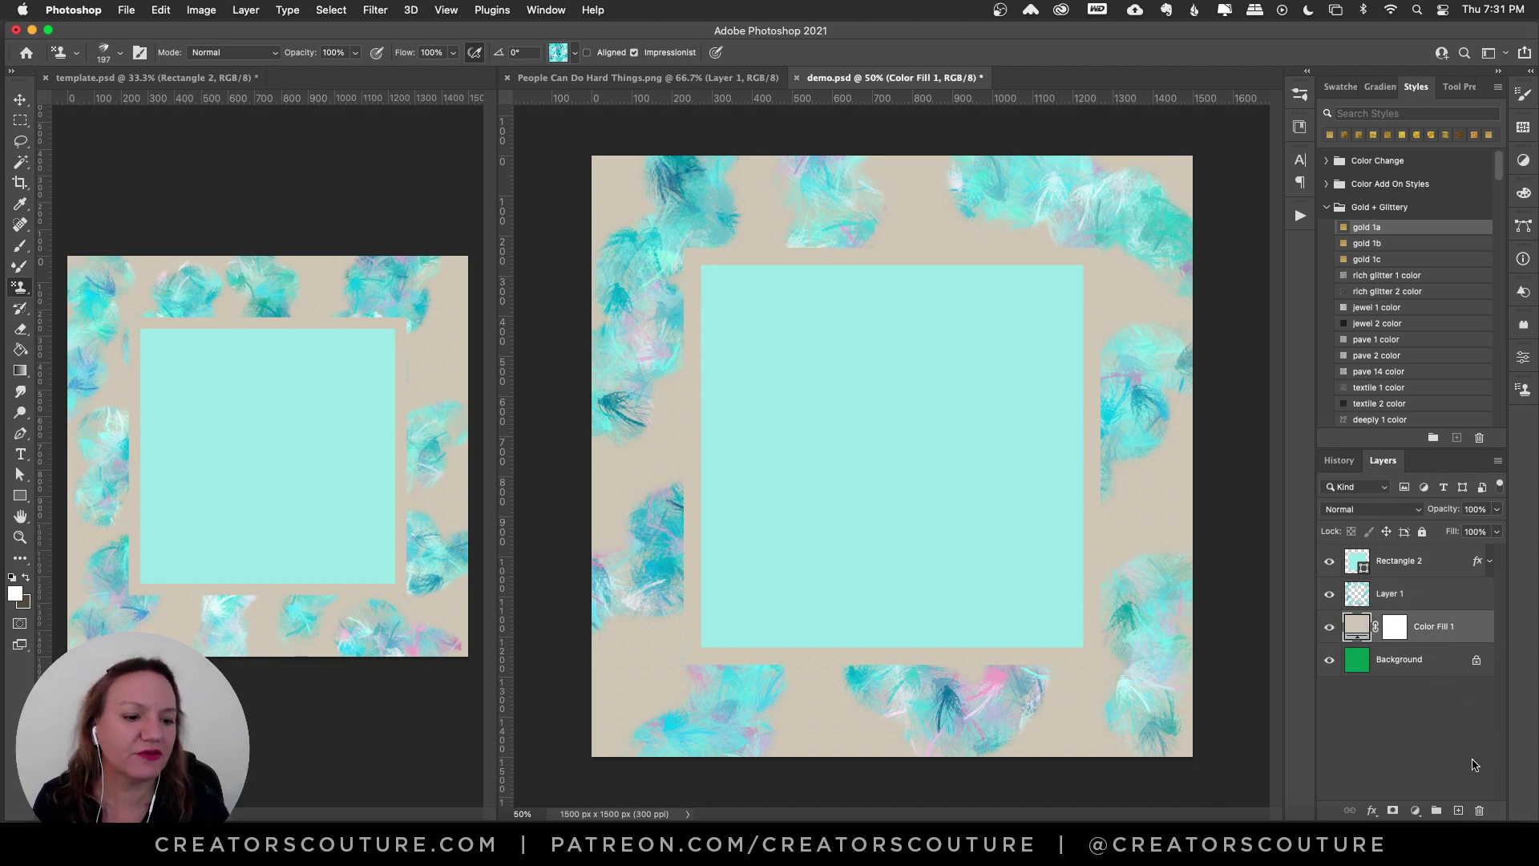
pyautogui.click(1459, 810)
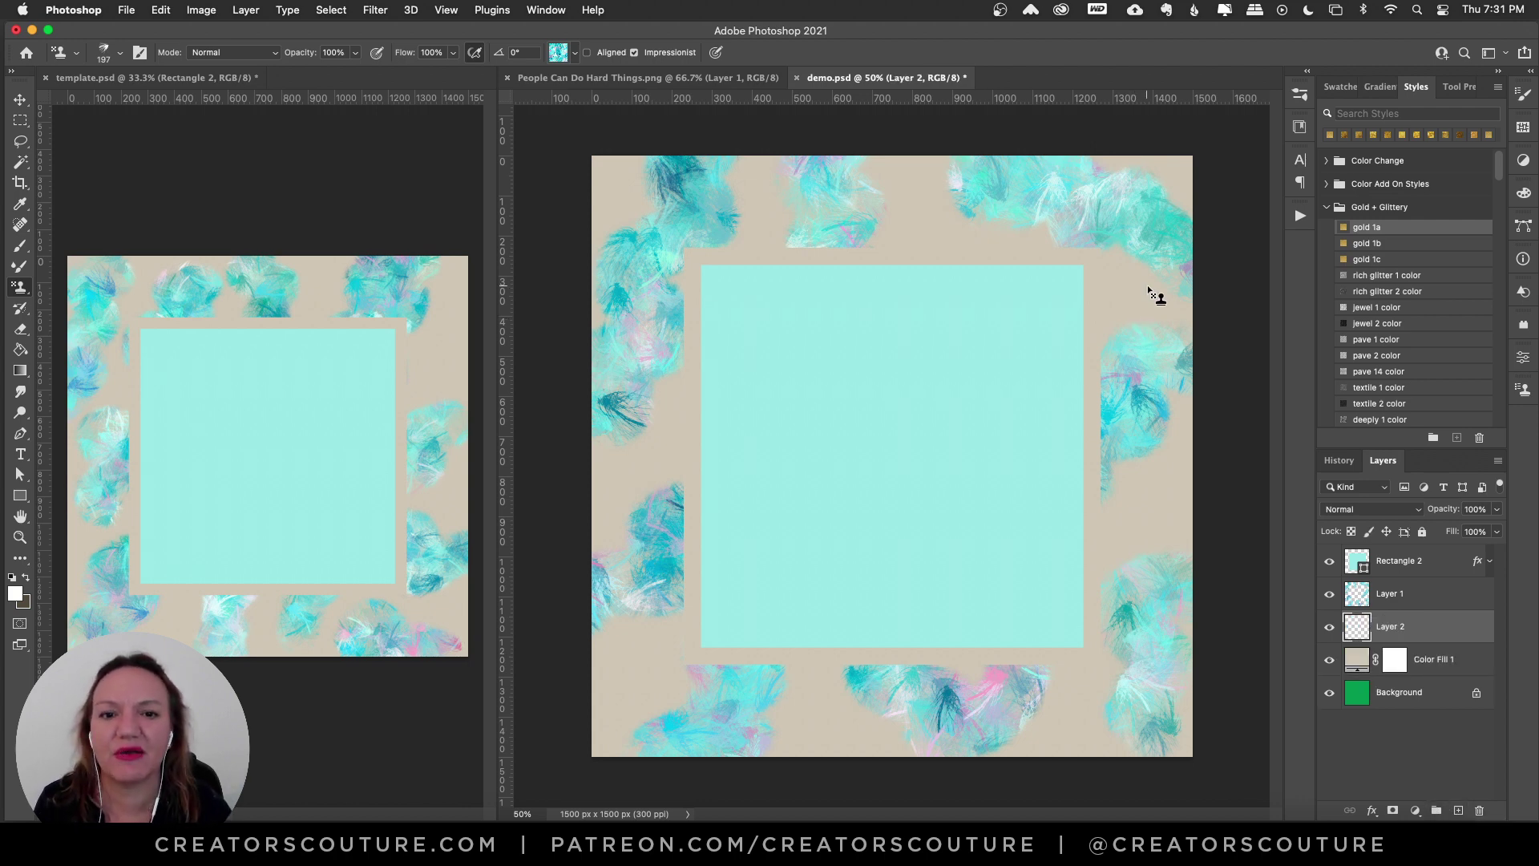
# Step: In template.psd, show and select Layer 11 to examine its pink strokes behind the turquoise ones
pyautogui.click(152, 77)
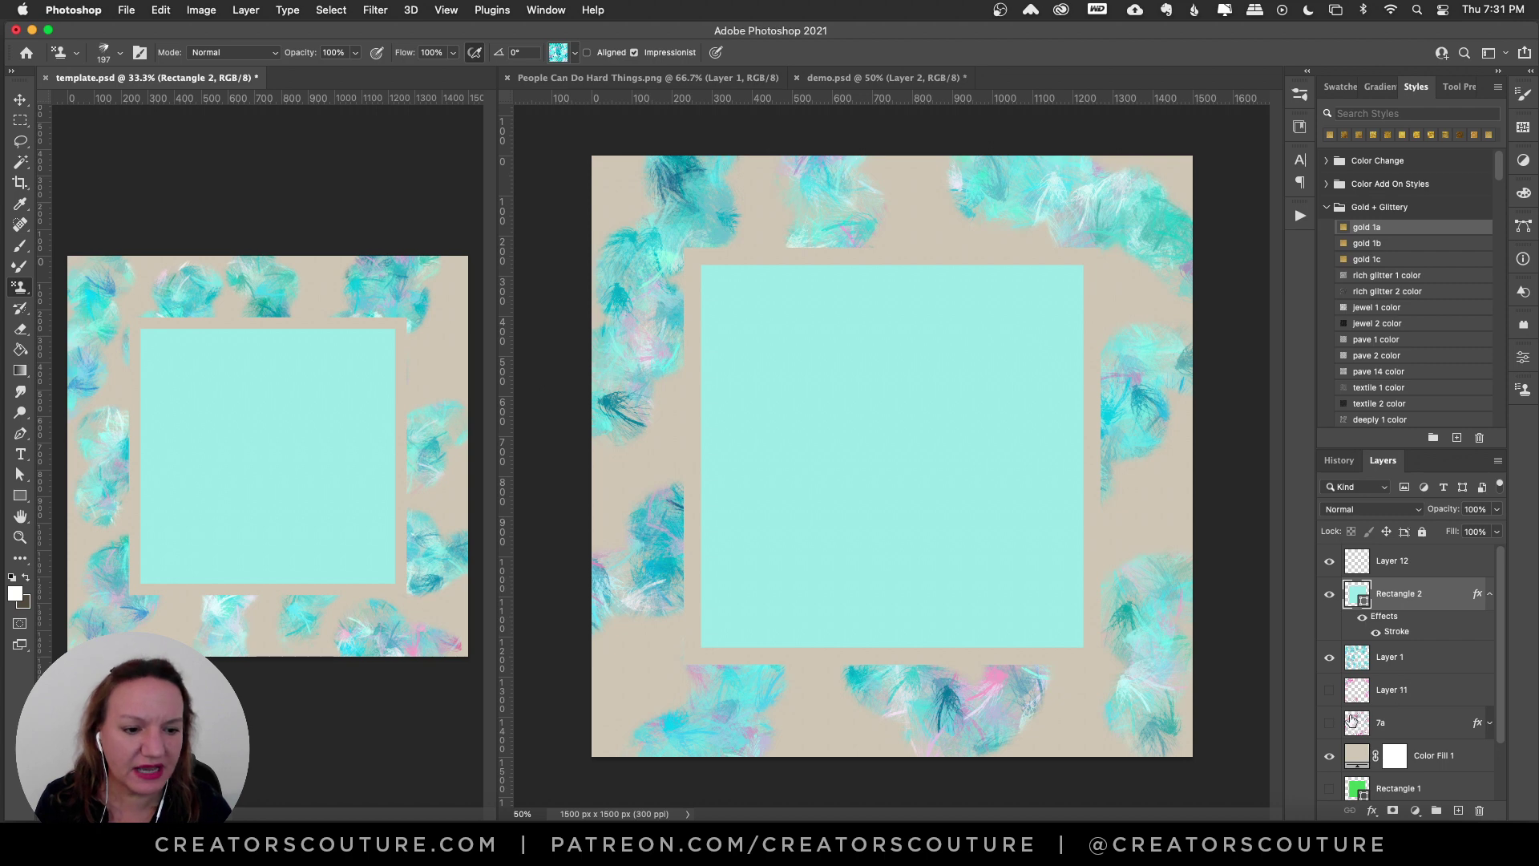
pyautogui.click(1329, 691)
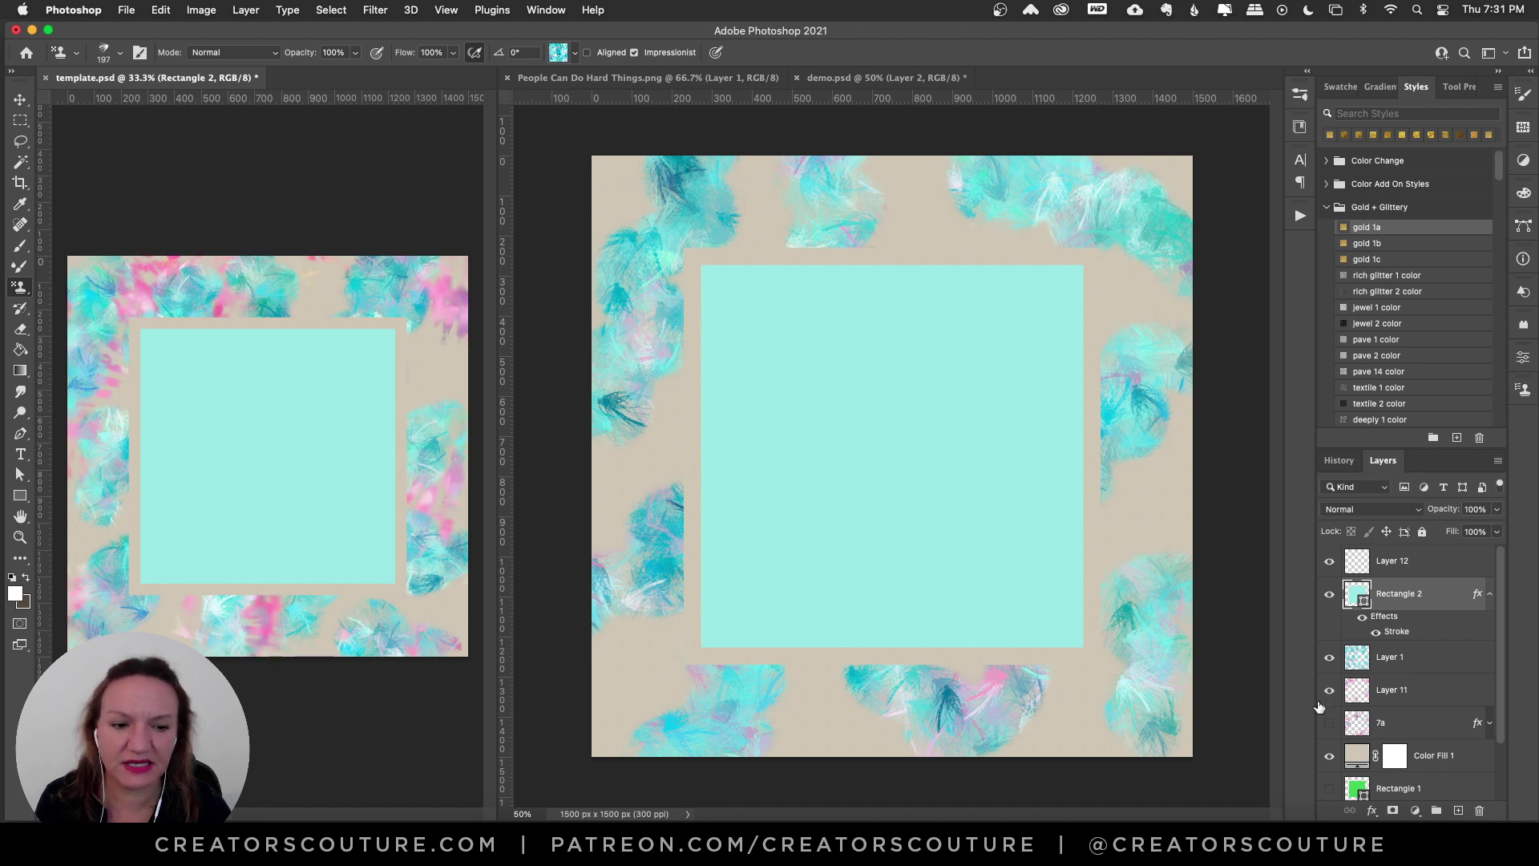
pyautogui.click(1397, 700)
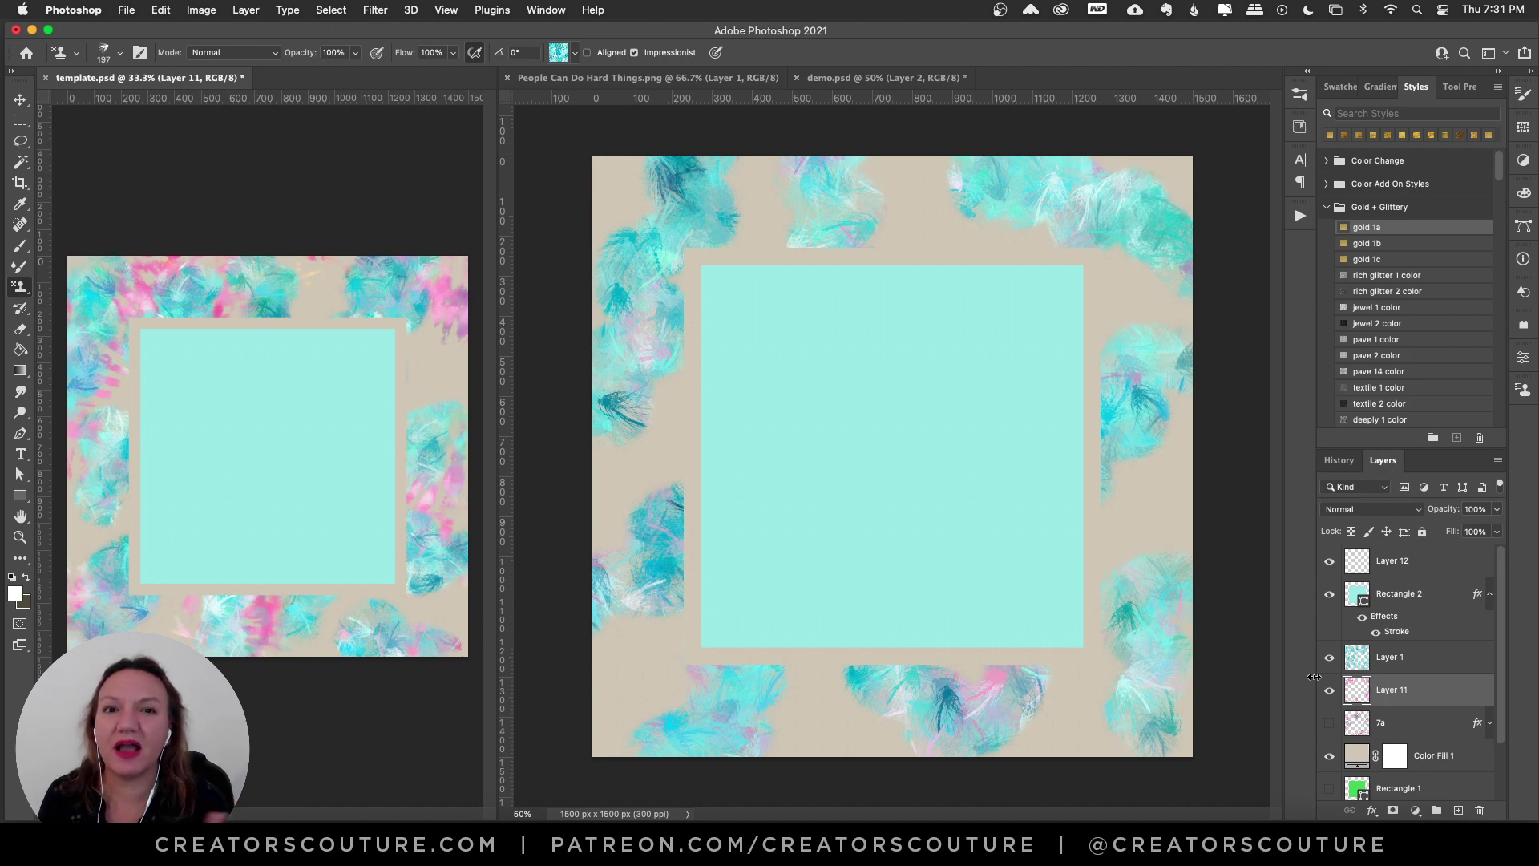
# Step: Return to demo.psd and choose the 395 px brush 10-Pattern-Painter-Tie-Dye for the Pattern Stamp tool
pyautogui.click(690, 78)
pyautogui.click(826, 78)
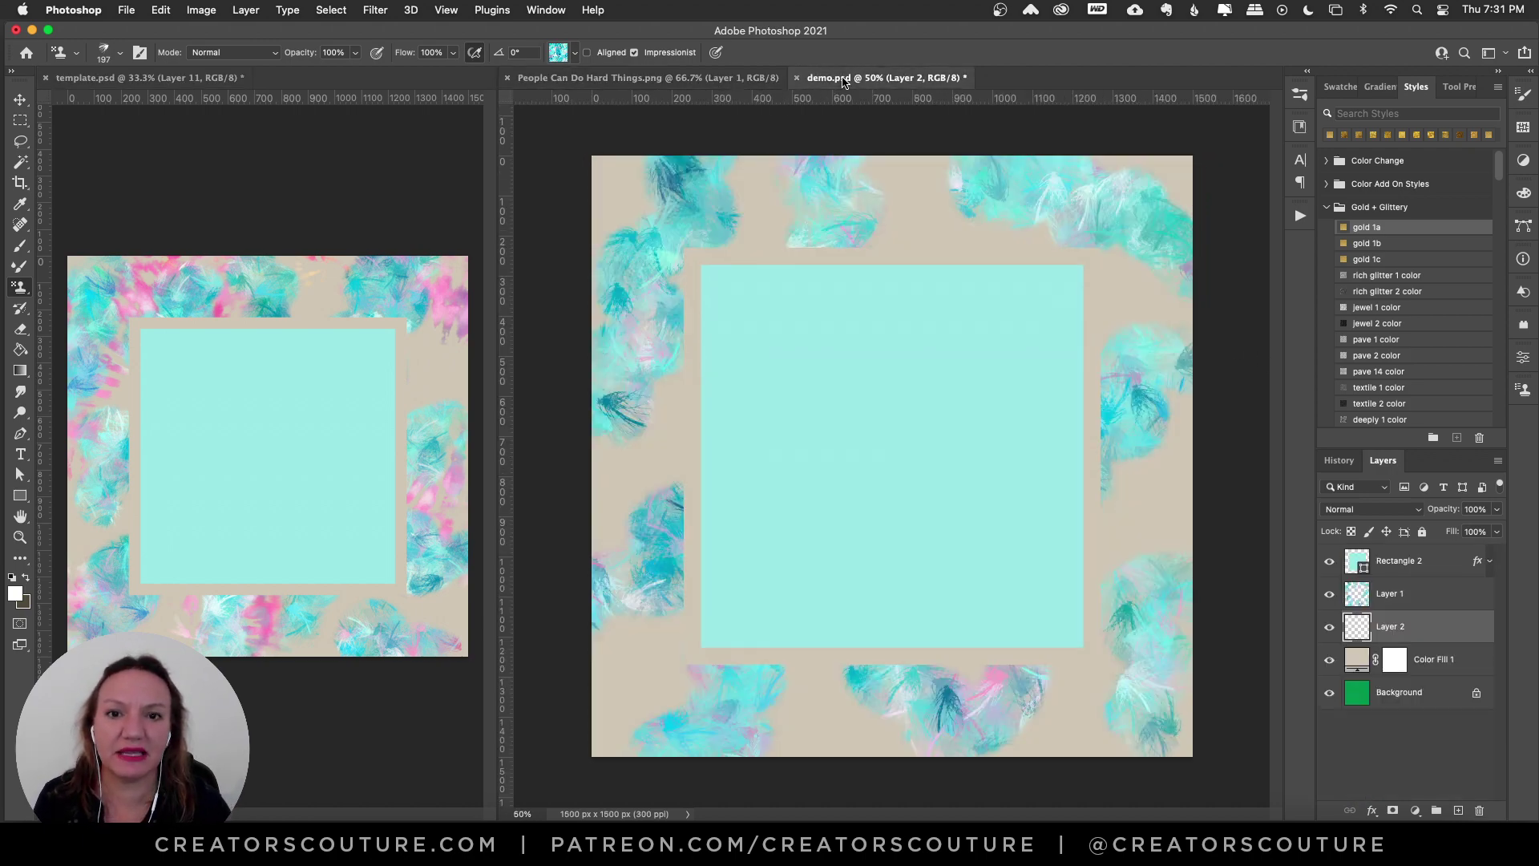
pyautogui.click(1301, 95)
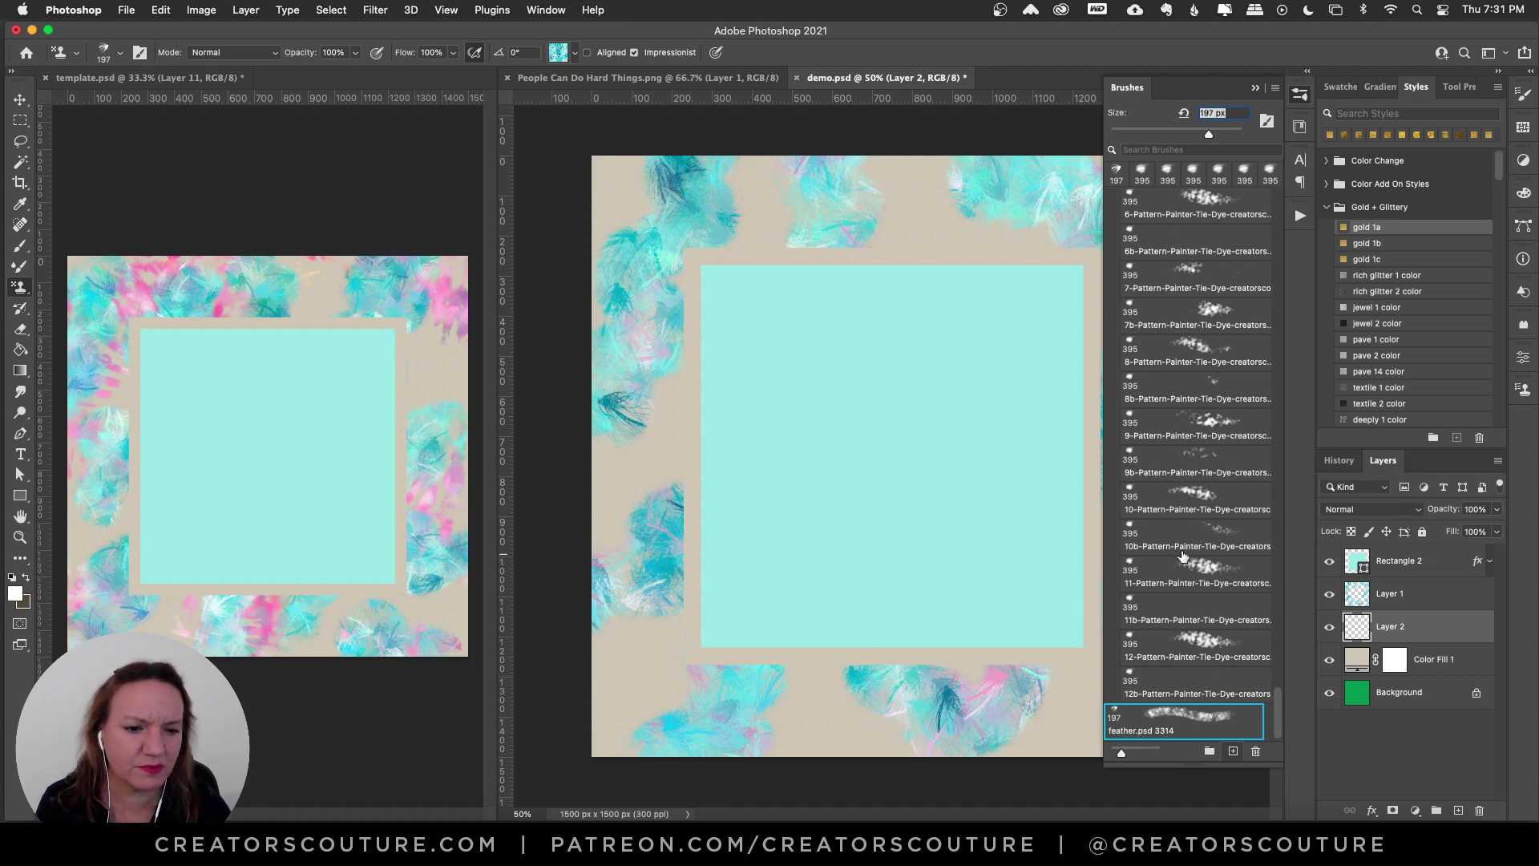
pyautogui.click(1191, 503)
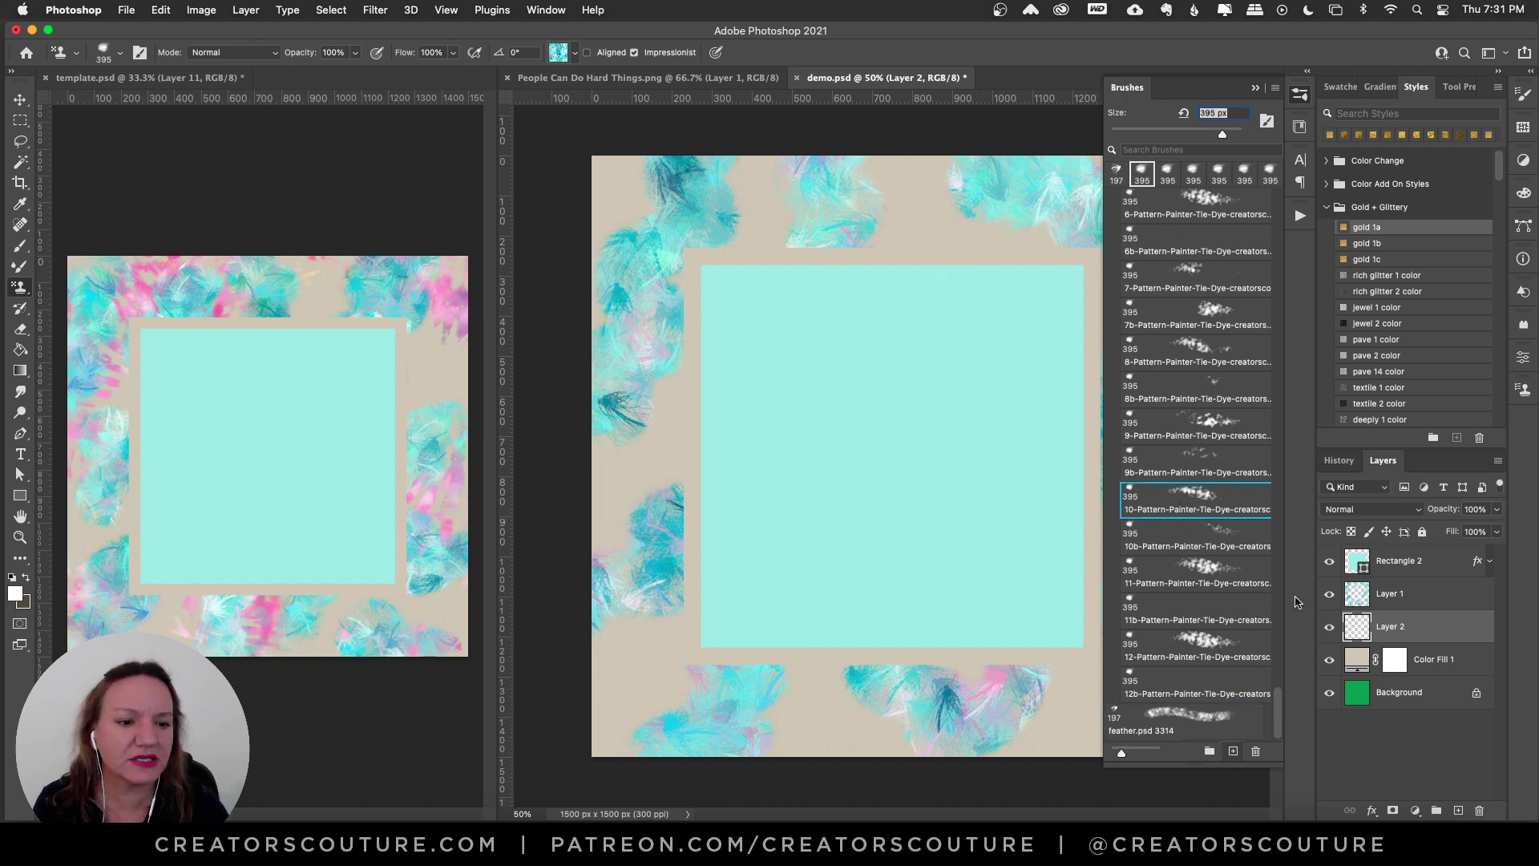
# Step: Hide Layer 1 and Rectangle 2 and paint a diagonal turquoise tie-dye test stroke on Layer 2
pyautogui.moveTo(1329, 594); pyautogui.dragTo(1332, 565)
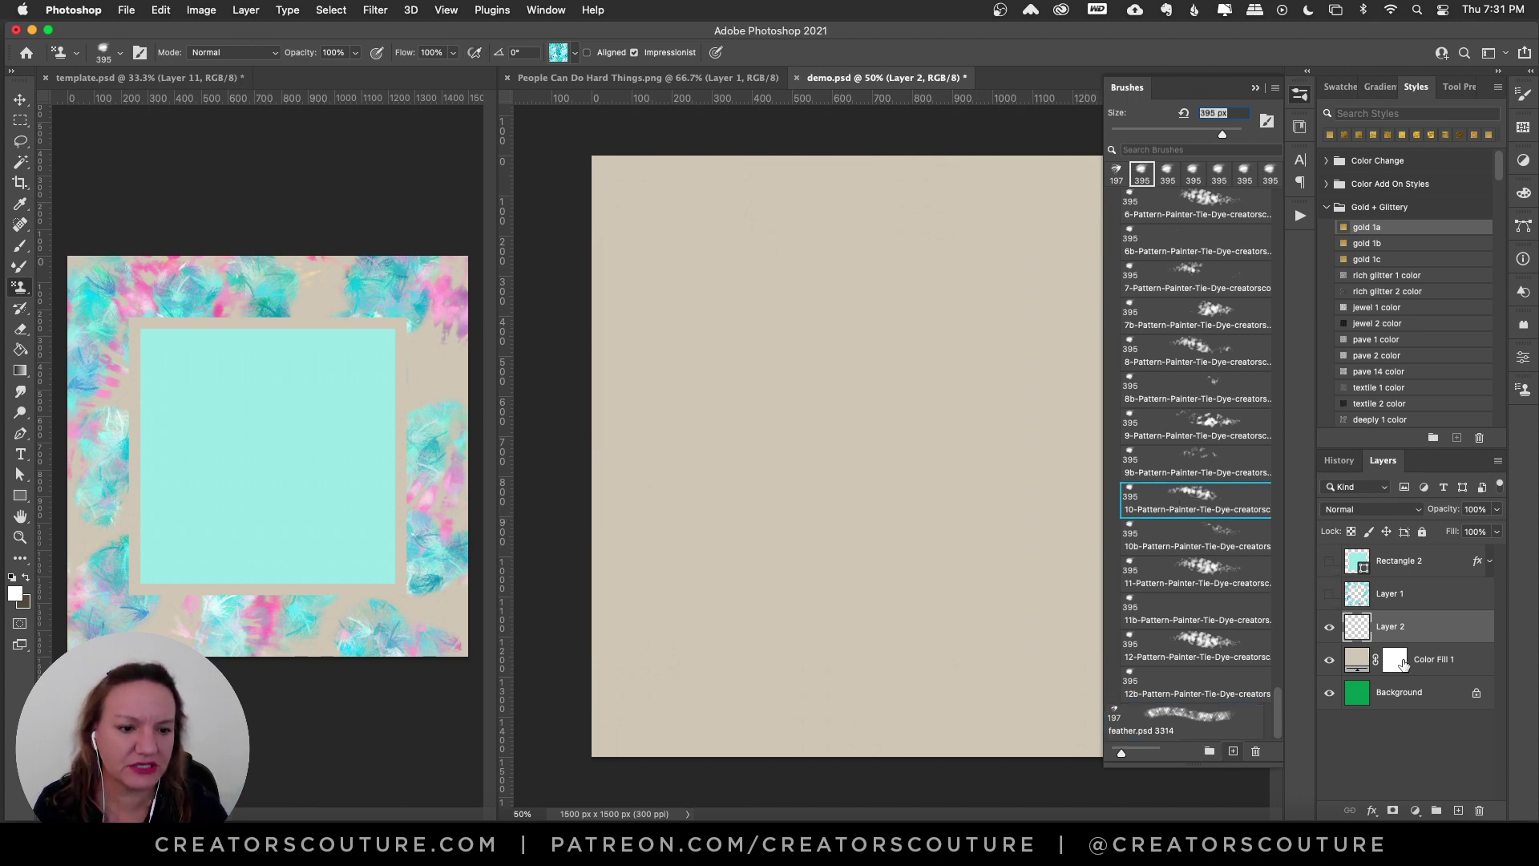
pyautogui.moveTo(842, 281)
pyautogui.mouseDown()
pyautogui.moveTo(804, 272)
pyautogui.moveTo(847, 372)
pyautogui.moveTo(742, 465)
pyautogui.moveTo(767, 530)
pyautogui.moveTo(678, 630)
pyautogui.mouseUp()
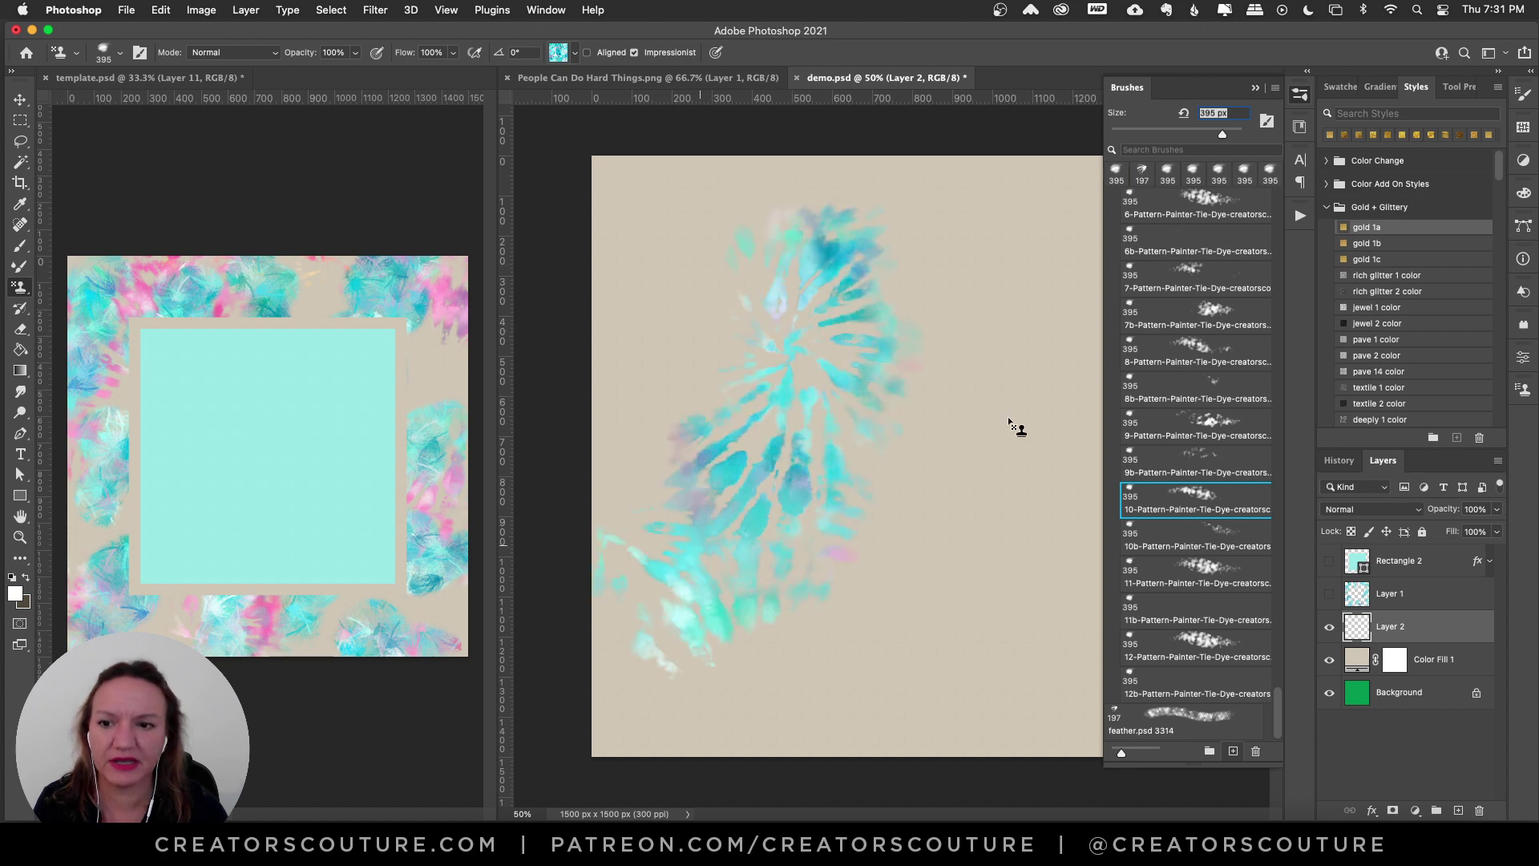
# Step: Undo the turquoise test stroke on Layer 2, try another diagonal turquoise stroke, and undo that one too
pyautogui.press('super+z')
pyautogui.moveTo(864, 172); pyautogui.dragTo(637, 501)
pyautogui.press('super+z')
# Step: Set the Pattern Stamp pattern to the first pink multicolour swatch in the Palm Beach Palettes group
pyautogui.click(550, 53)
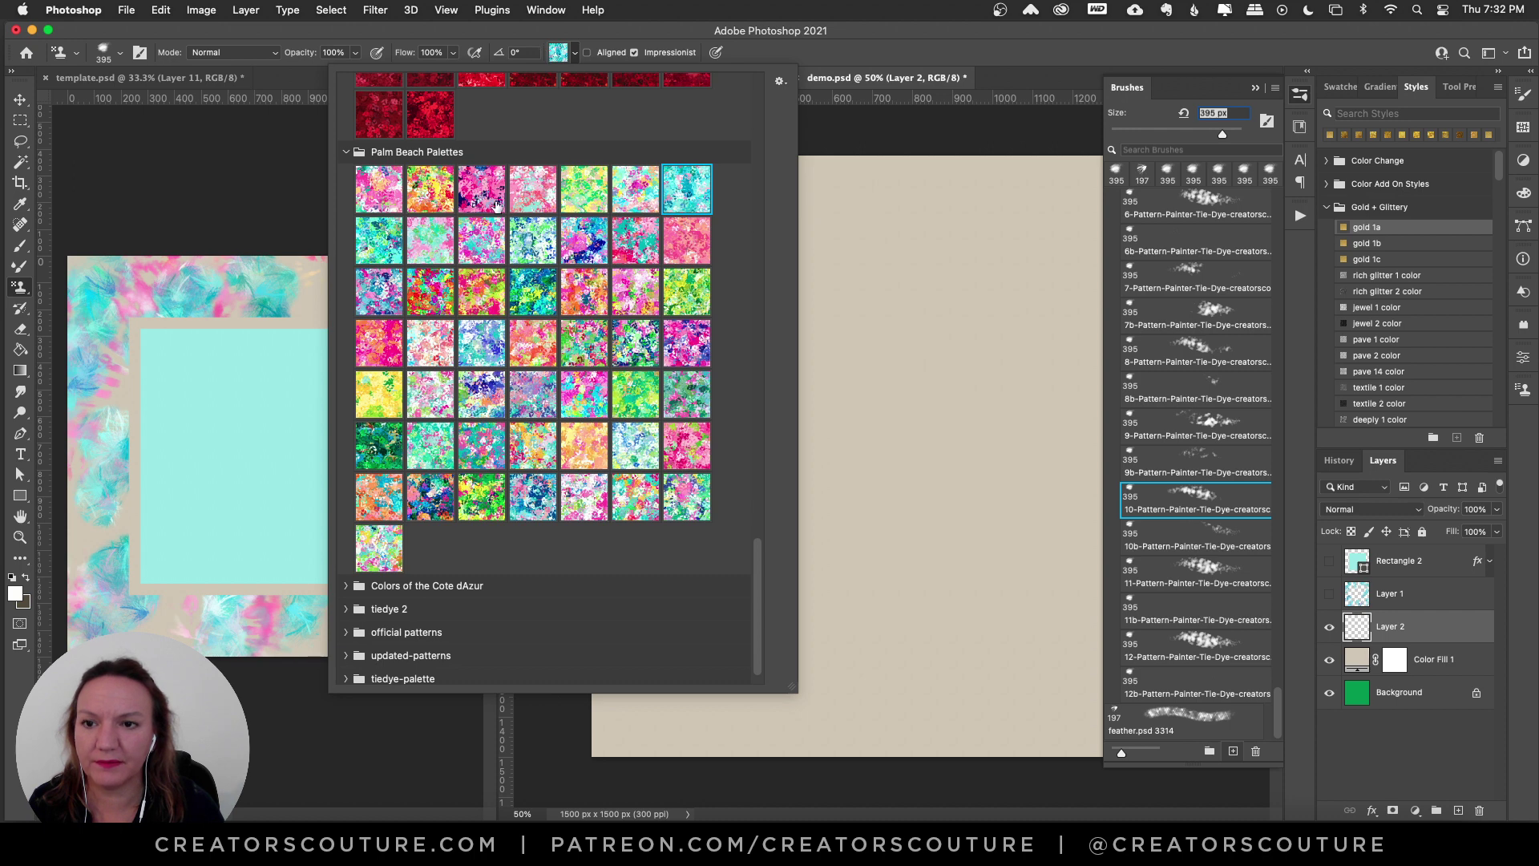
pyautogui.click(381, 192)
pyautogui.click(729, 44)
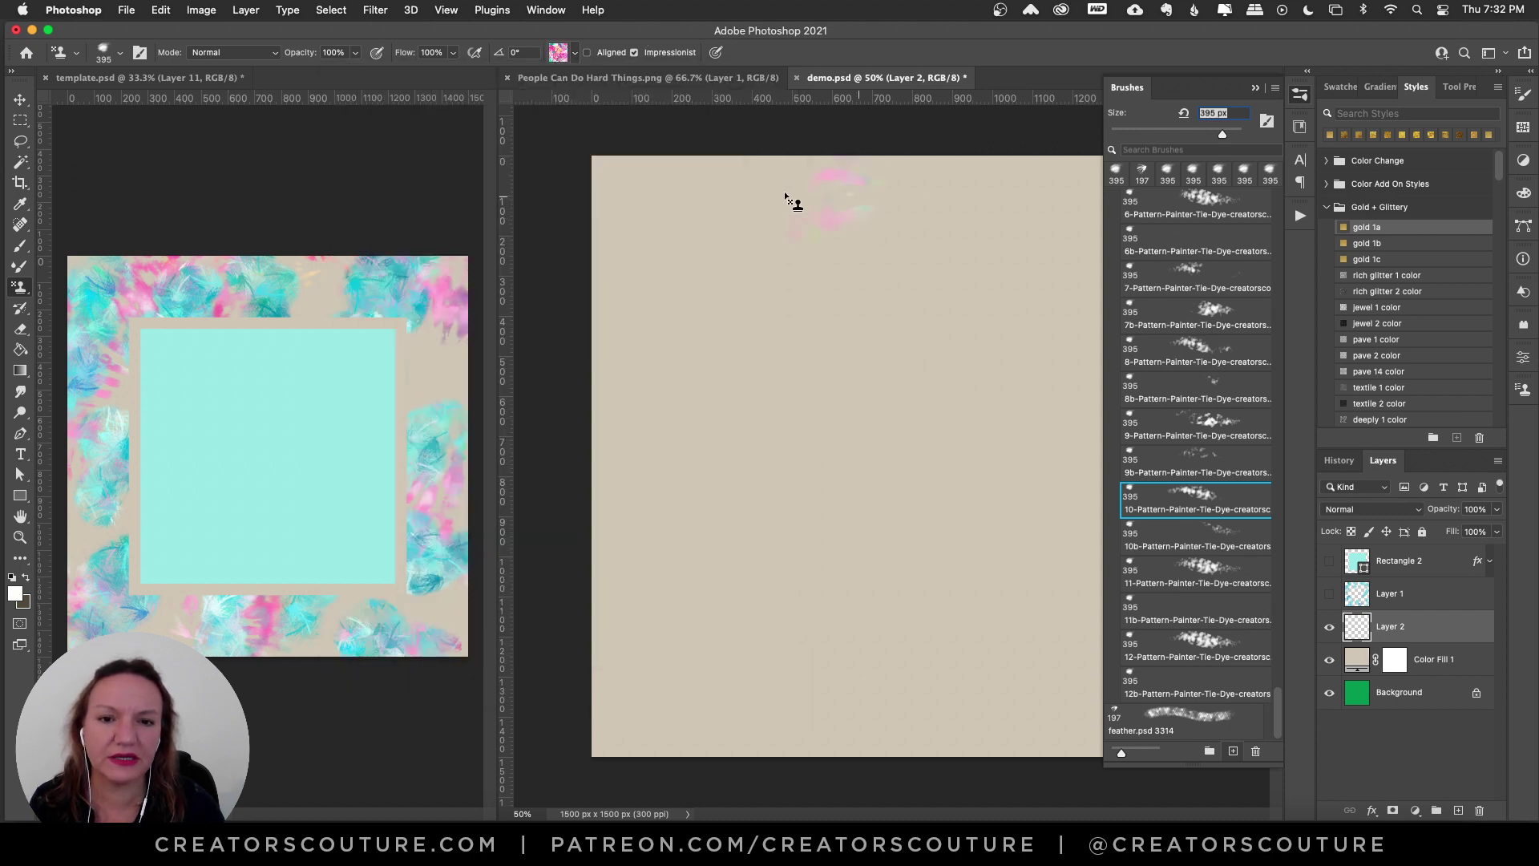
# Step: Try several pink tie-dye strokes across the empty canvas on Layer 2, undoing each one
pyautogui.moveTo(786, 197)
pyautogui.mouseDown()
pyautogui.moveTo(794, 325)
pyautogui.moveTo(677, 432)
pyautogui.moveTo(660, 555)
pyautogui.moveTo(698, 525)
pyautogui.mouseUp()
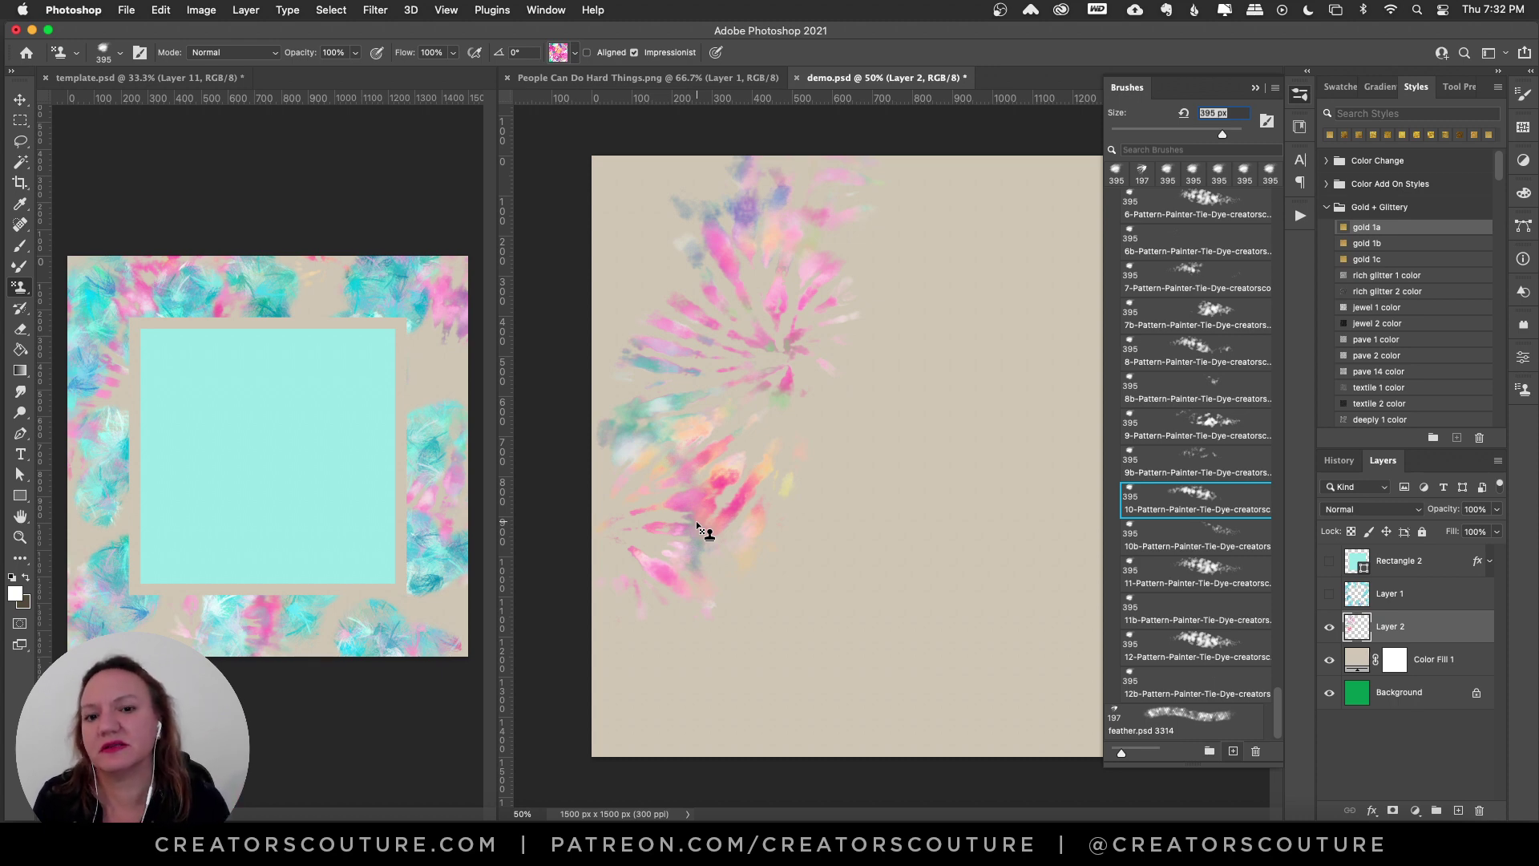
pyautogui.press('super+z')
pyautogui.moveTo(818, 214)
pyautogui.mouseDown()
pyautogui.moveTo(718, 248)
pyautogui.moveTo(681, 358)
pyautogui.moveTo(772, 460)
pyautogui.mouseUp()
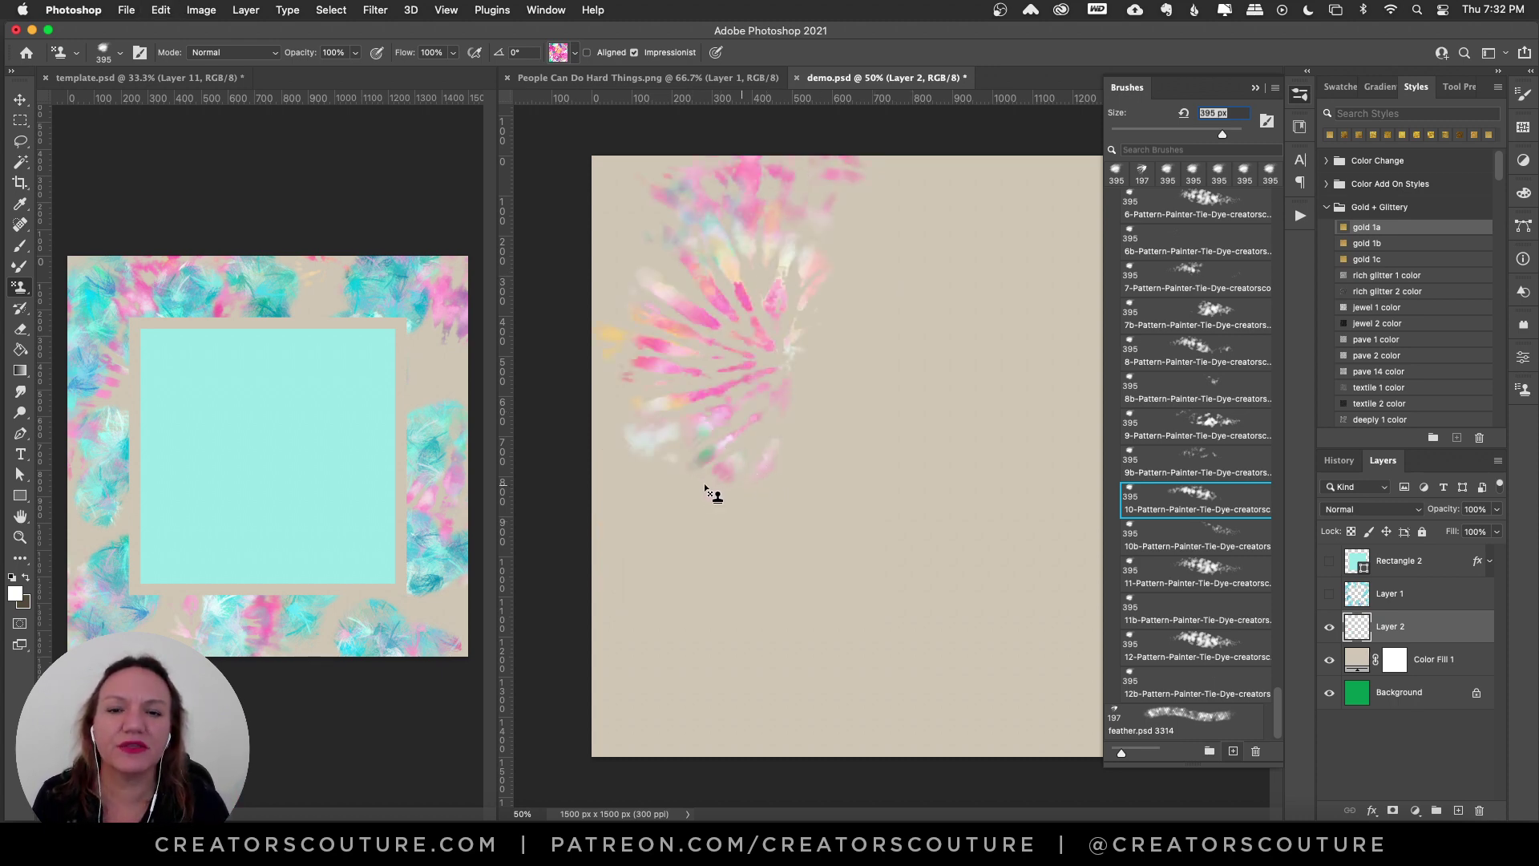
pyautogui.press('super+z')
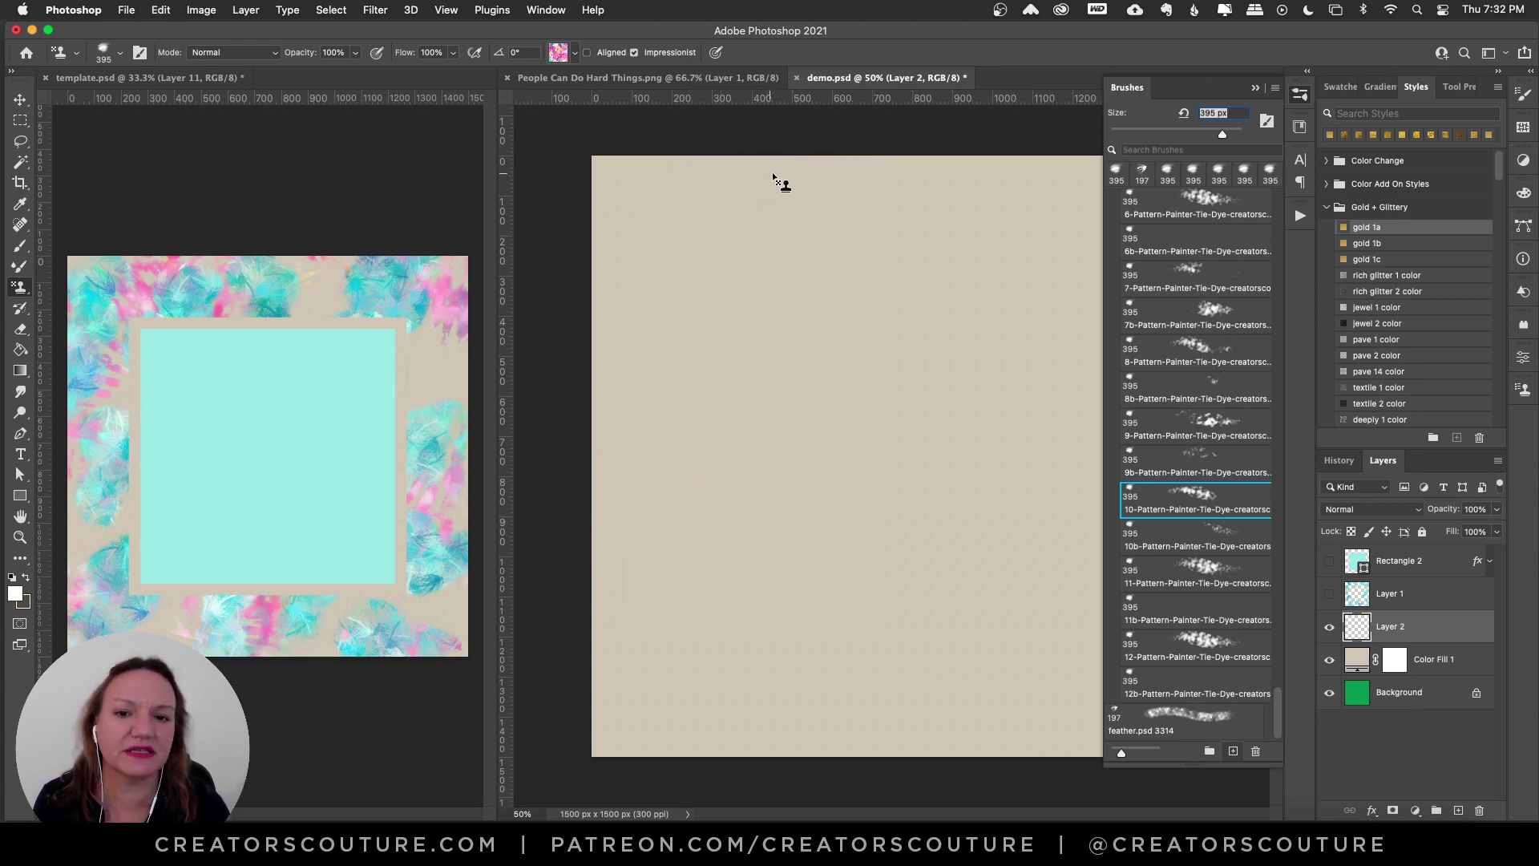
pyautogui.moveTo(777, 182)
pyautogui.mouseDown()
pyautogui.moveTo(698, 259)
pyautogui.moveTo(686, 374)
pyautogui.moveTo(724, 494)
pyautogui.moveTo(697, 571)
pyautogui.mouseUp()
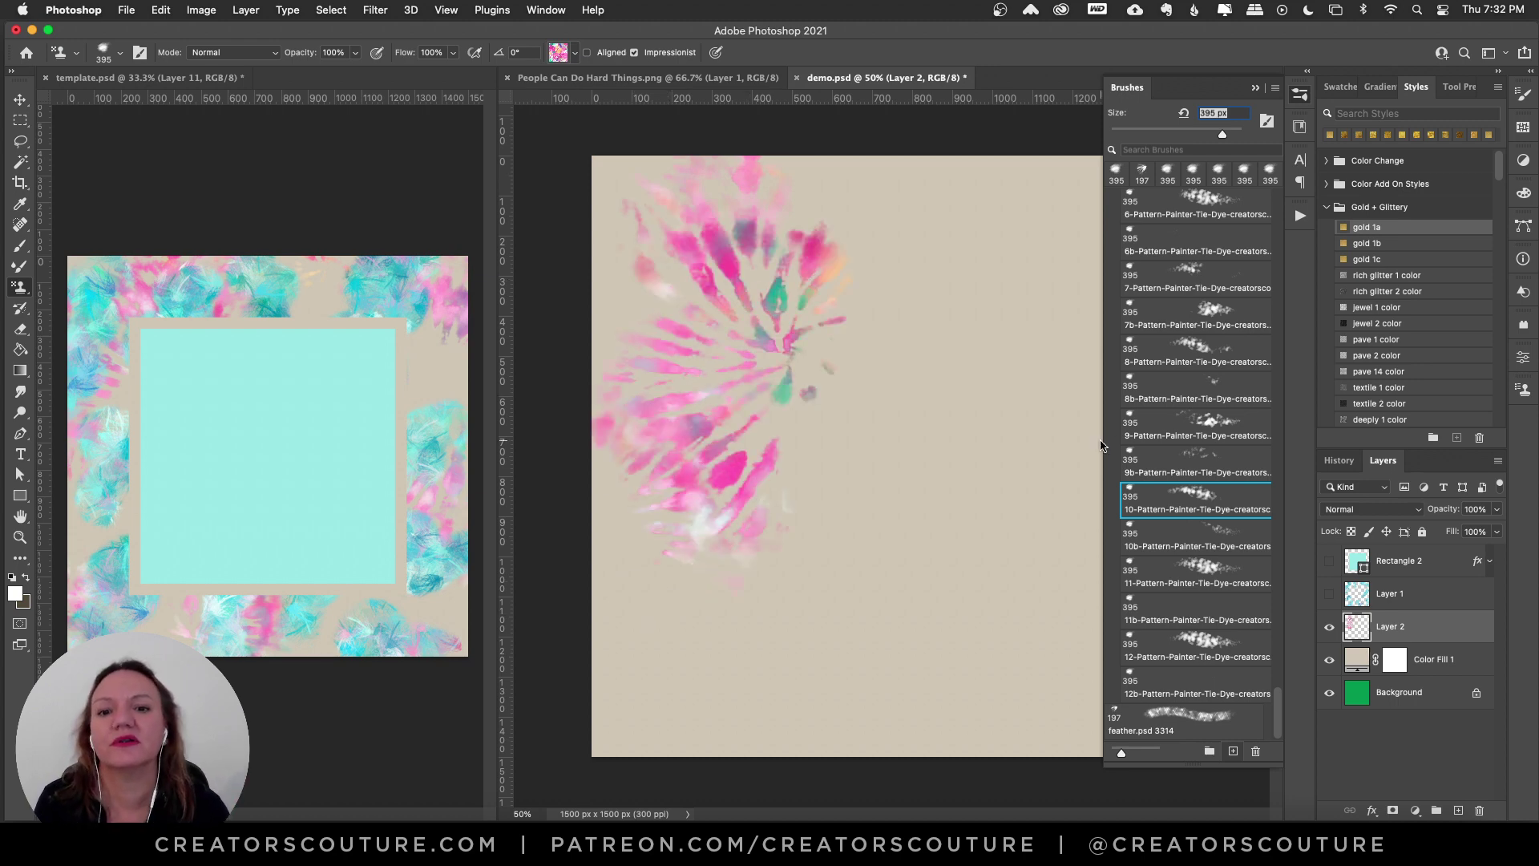
pyautogui.press('super+z')
pyautogui.moveTo(811, 168)
pyautogui.mouseDown()
pyautogui.moveTo(887, 367)
pyautogui.moveTo(653, 623)
pyautogui.moveTo(834, 762)
pyautogui.moveTo(922, 680)
pyautogui.mouseUp()
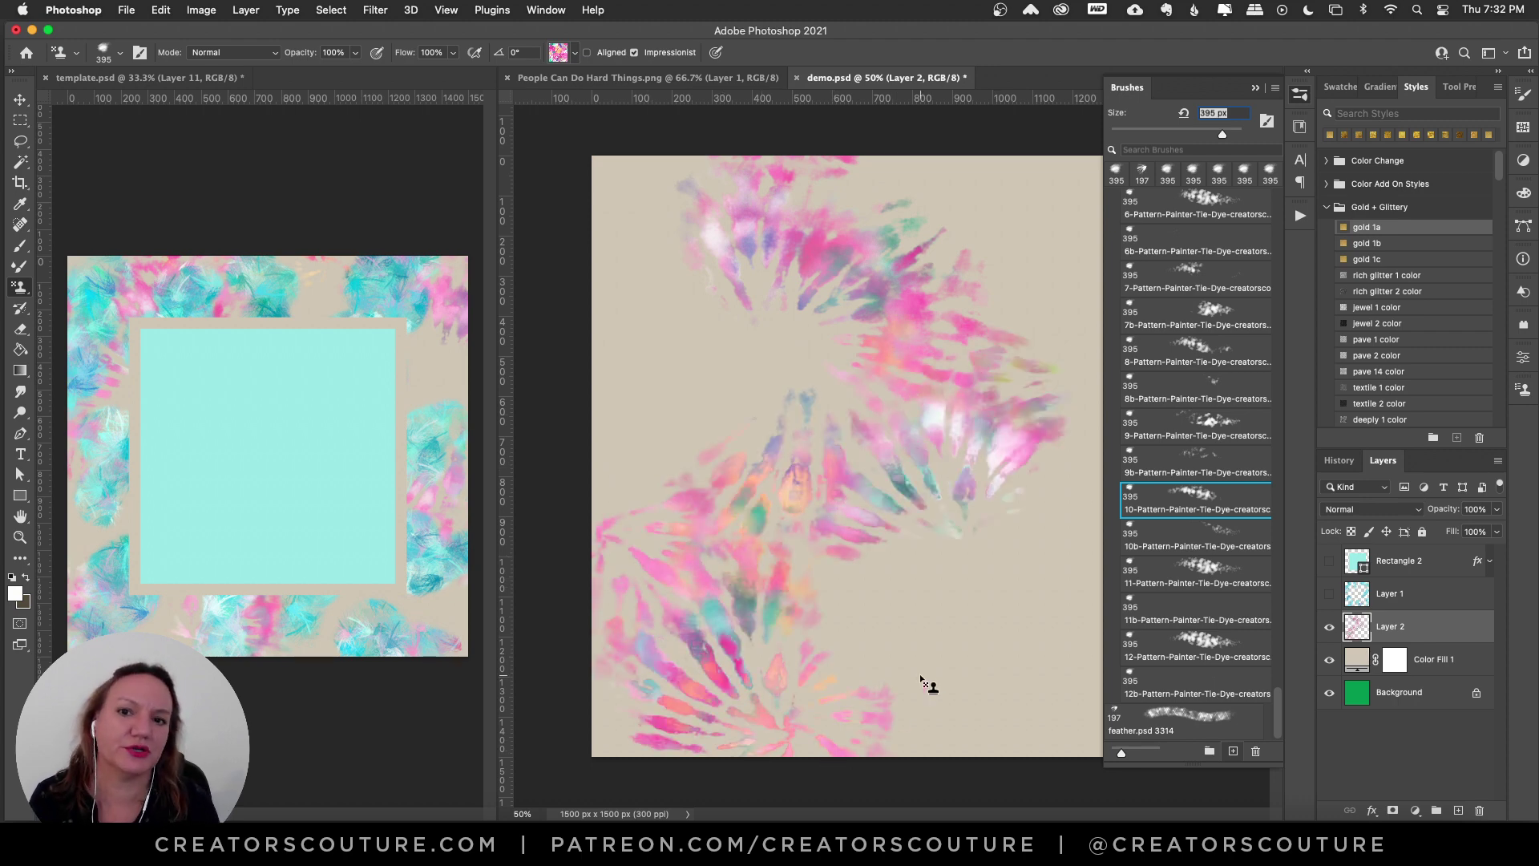
pyautogui.press('super+z')
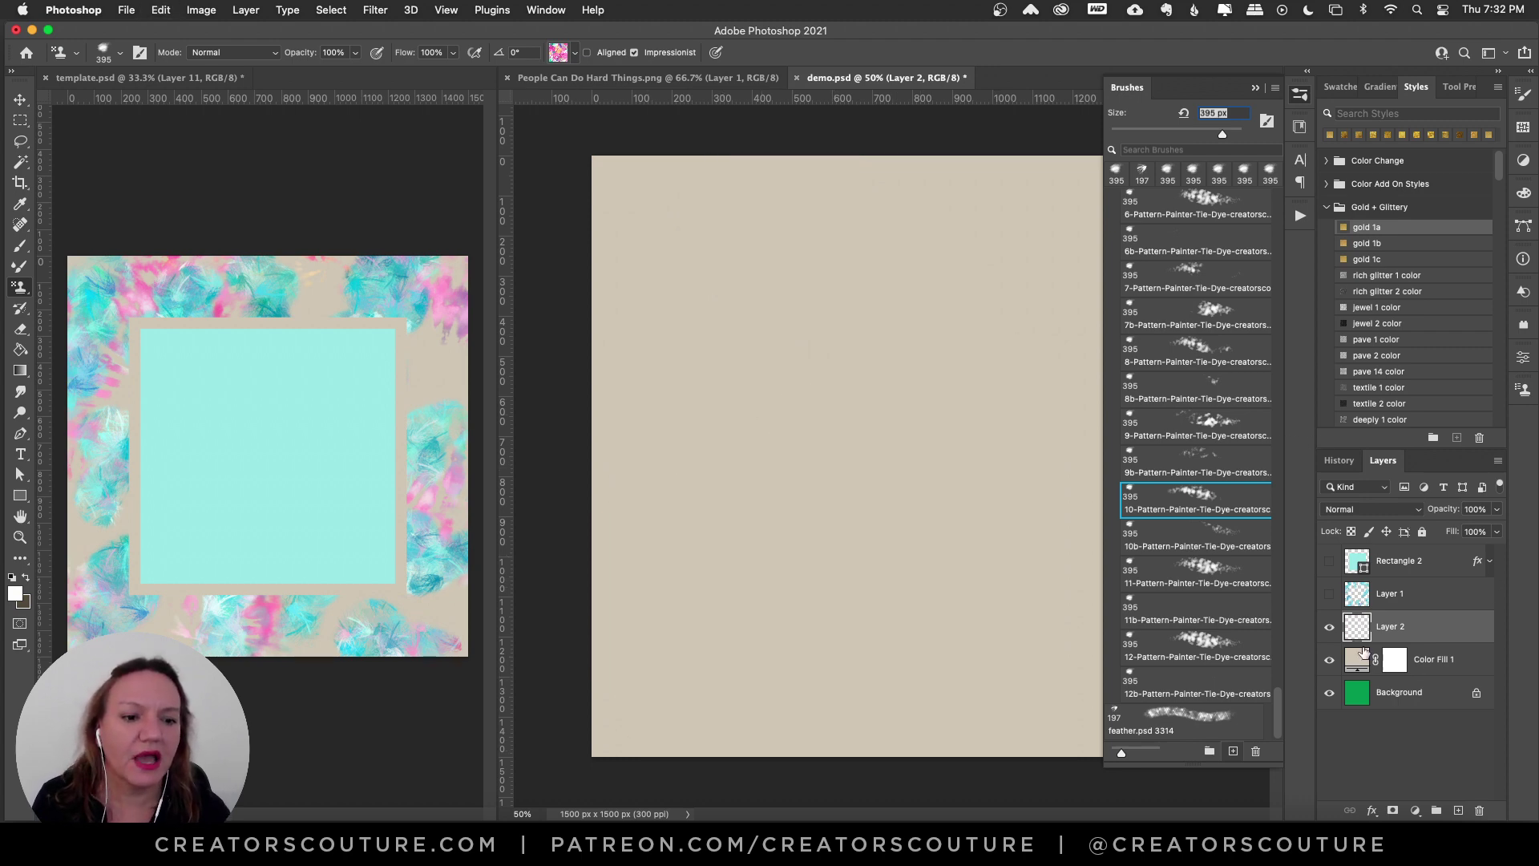
# Step: Show Layer 1 and Rectangle 2 again and close the Brushes panel, keeping the pink Palm Beach pattern
pyautogui.moveTo(1331, 595); pyautogui.dragTo(1330, 561)
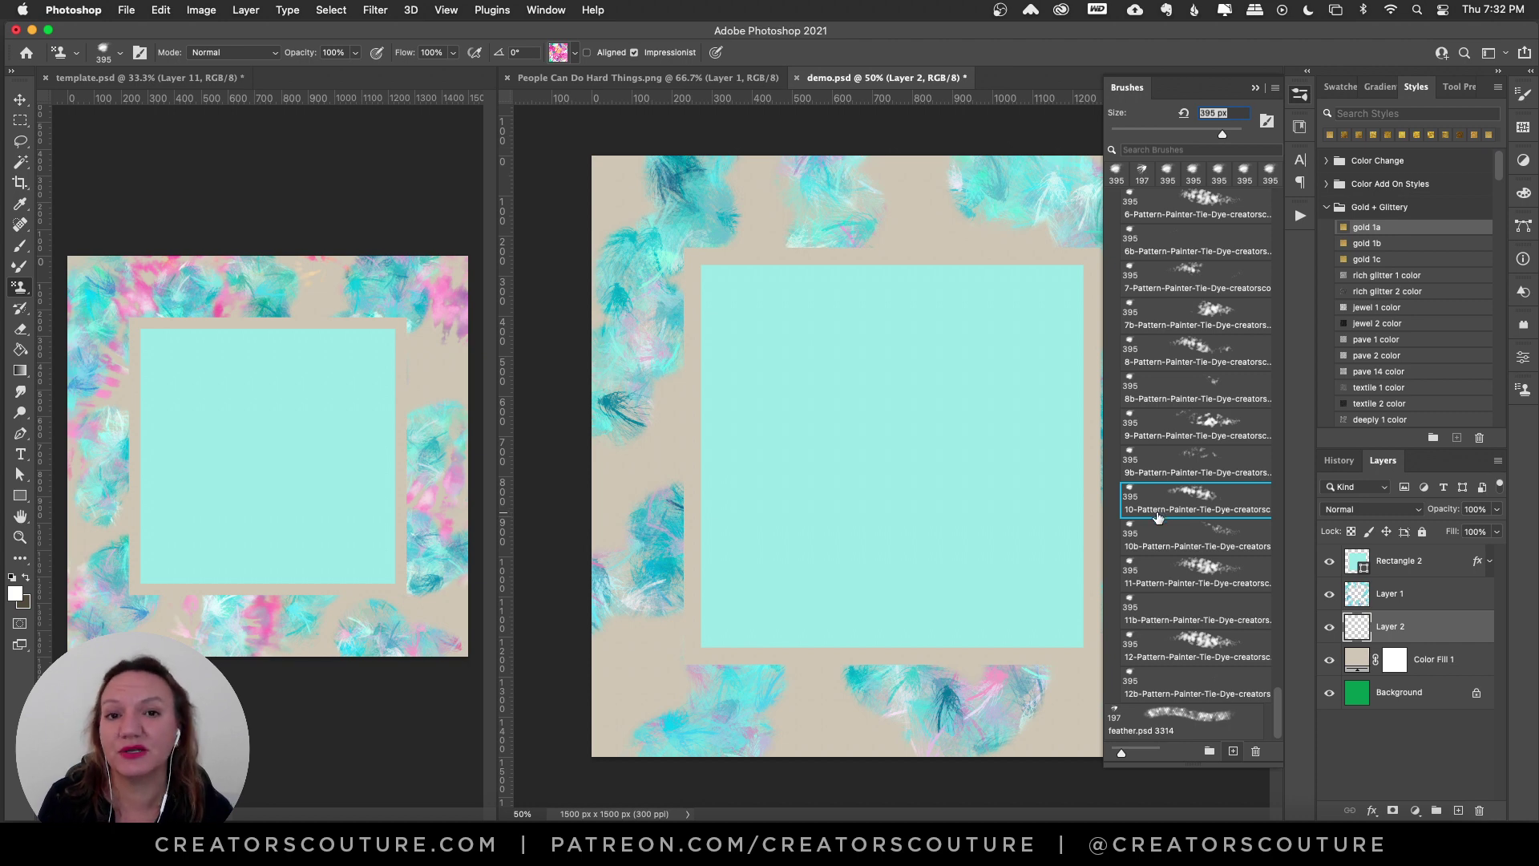
pyautogui.click(1300, 94)
pyautogui.click(559, 53)
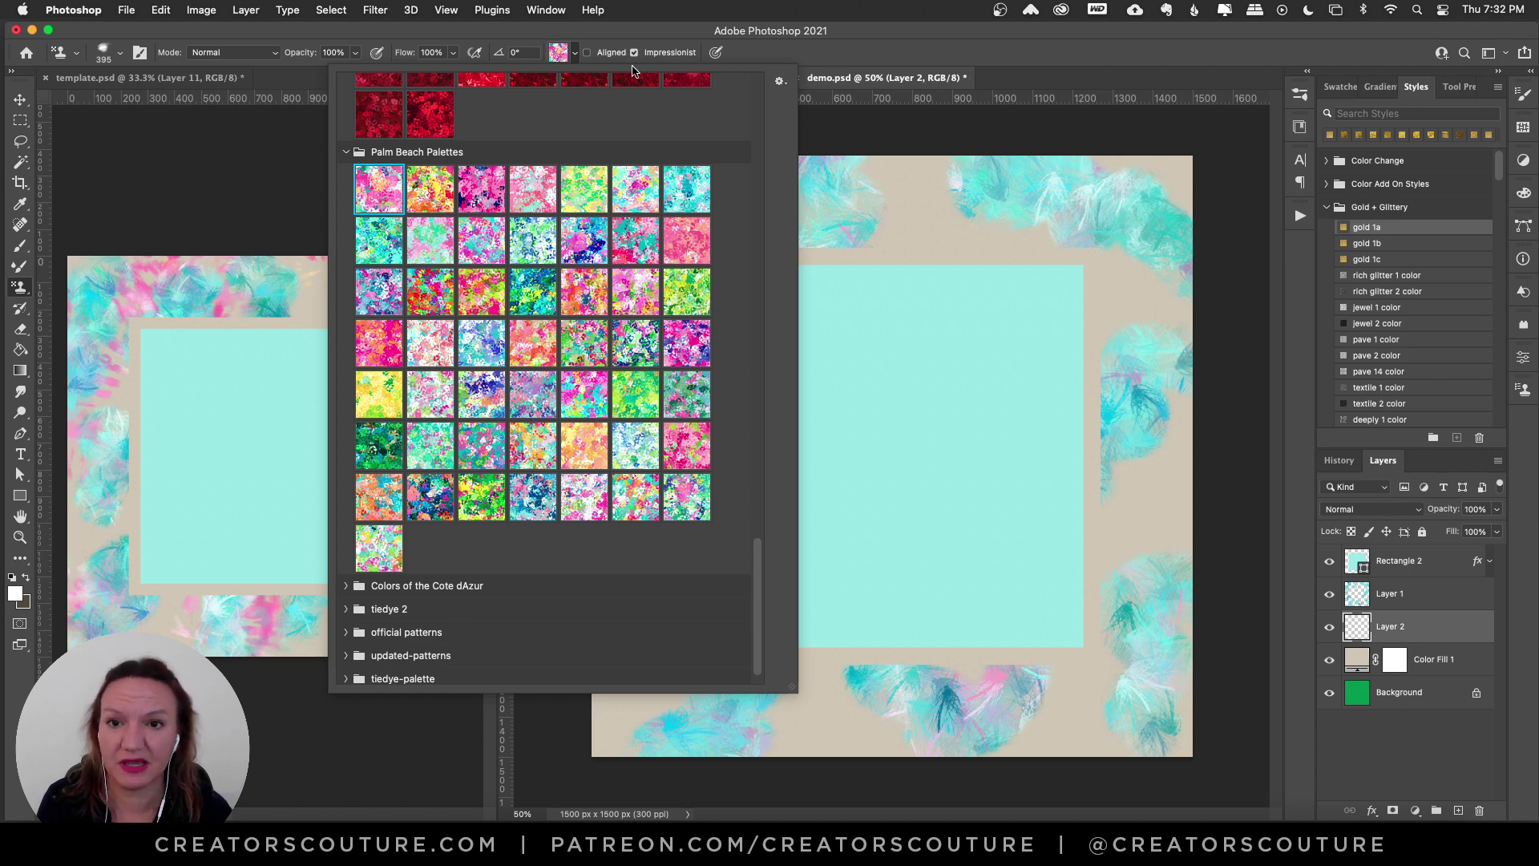
pyautogui.click(676, 32)
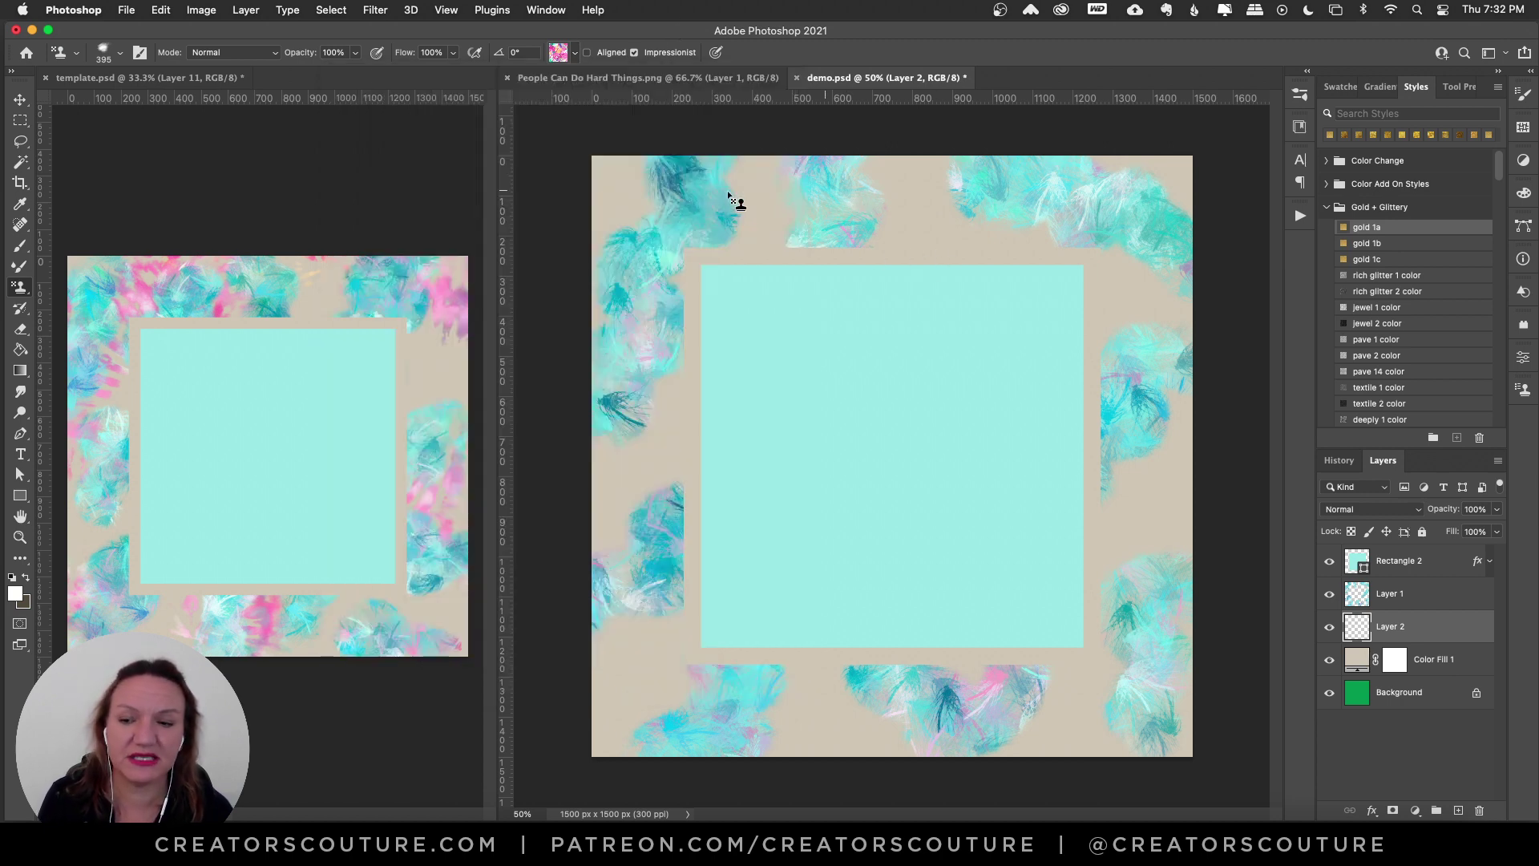
# Step: Paint pink tie-dye strokes on Layer 2 to fill the gaps between the turquoise strokes on all four sides of the frame
pyautogui.moveTo(642, 404)
pyautogui.mouseDown()
pyautogui.moveTo(663, 481)
pyautogui.moveTo(660, 591)
pyautogui.mouseUp()
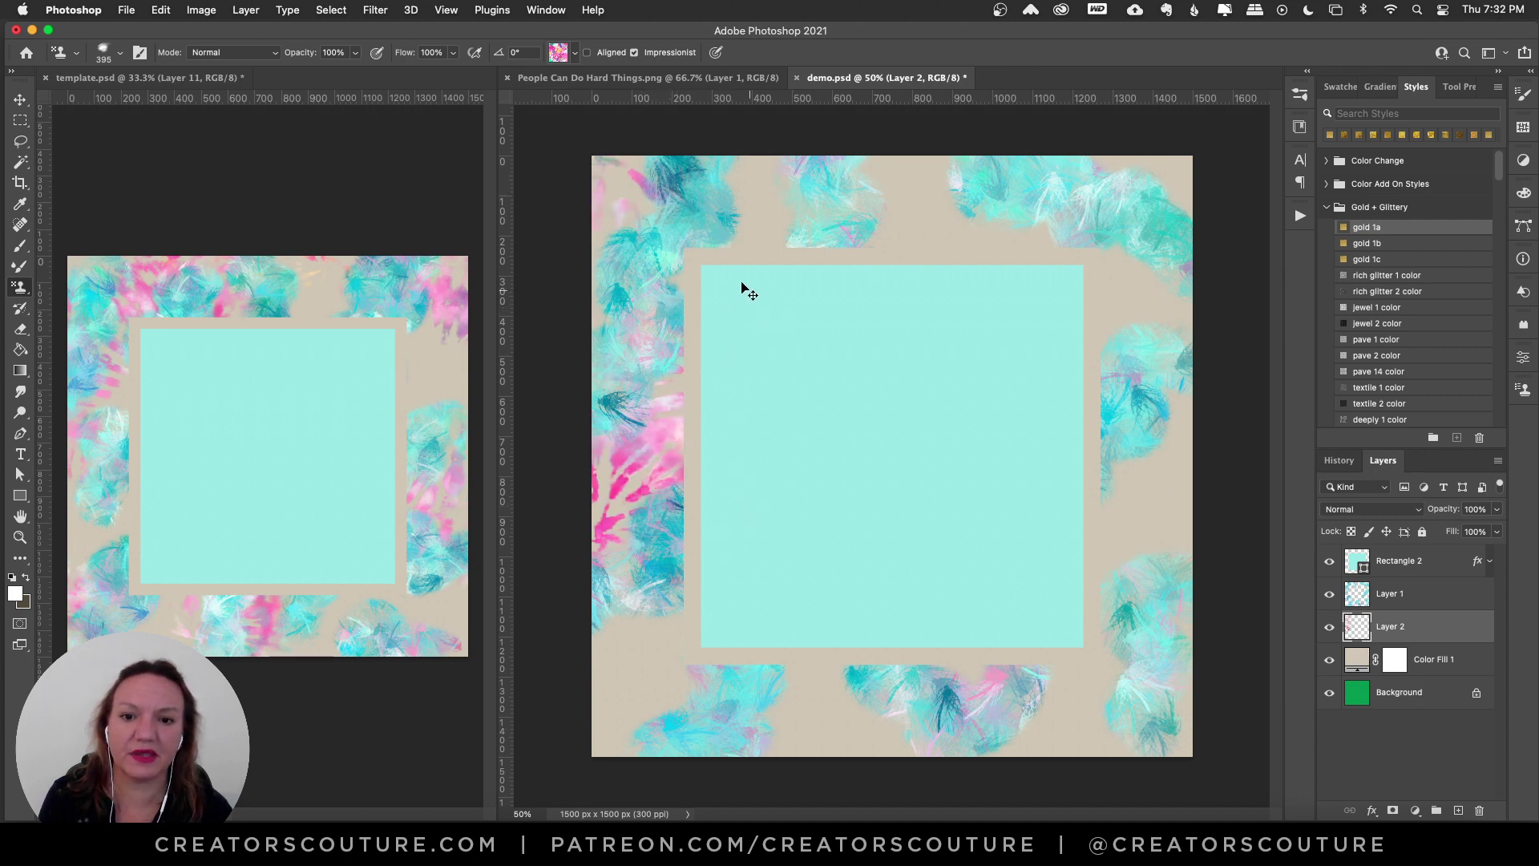
pyautogui.moveTo(811, 146)
pyautogui.mouseDown()
pyautogui.moveTo(852, 230)
pyautogui.moveTo(937, 283)
pyautogui.moveTo(917, 235)
pyautogui.moveTo(812, 256)
pyautogui.moveTo(740, 200)
pyautogui.mouseUp()
pyautogui.moveTo(1237, 265)
pyautogui.mouseDown()
pyautogui.moveTo(1194, 306)
pyautogui.moveTo(1108, 300)
pyautogui.moveTo(1117, 395)
pyautogui.moveTo(1230, 560)
pyautogui.mouseUp()
pyautogui.moveTo(1196, 491)
pyautogui.mouseDown()
pyautogui.moveTo(1106, 674)
pyautogui.moveTo(1129, 784)
pyautogui.moveTo(1074, 678)
pyautogui.moveTo(1035, 778)
pyautogui.mouseUp()
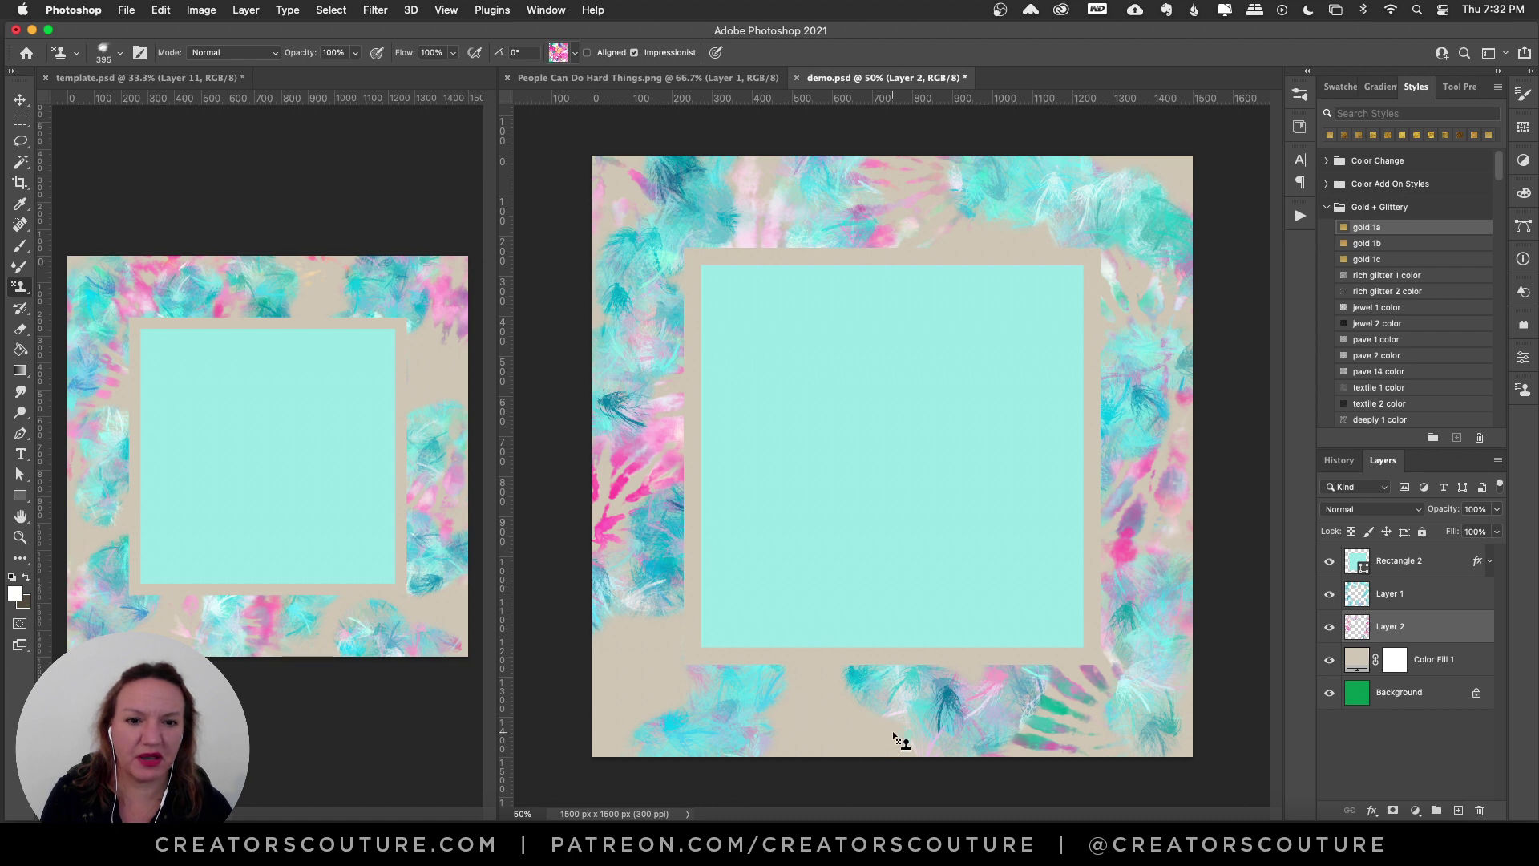
pyautogui.moveTo(826, 732)
pyautogui.mouseDown()
pyautogui.moveTo(921, 684)
pyautogui.moveTo(599, 716)
pyautogui.moveTo(673, 703)
pyautogui.mouseUp()
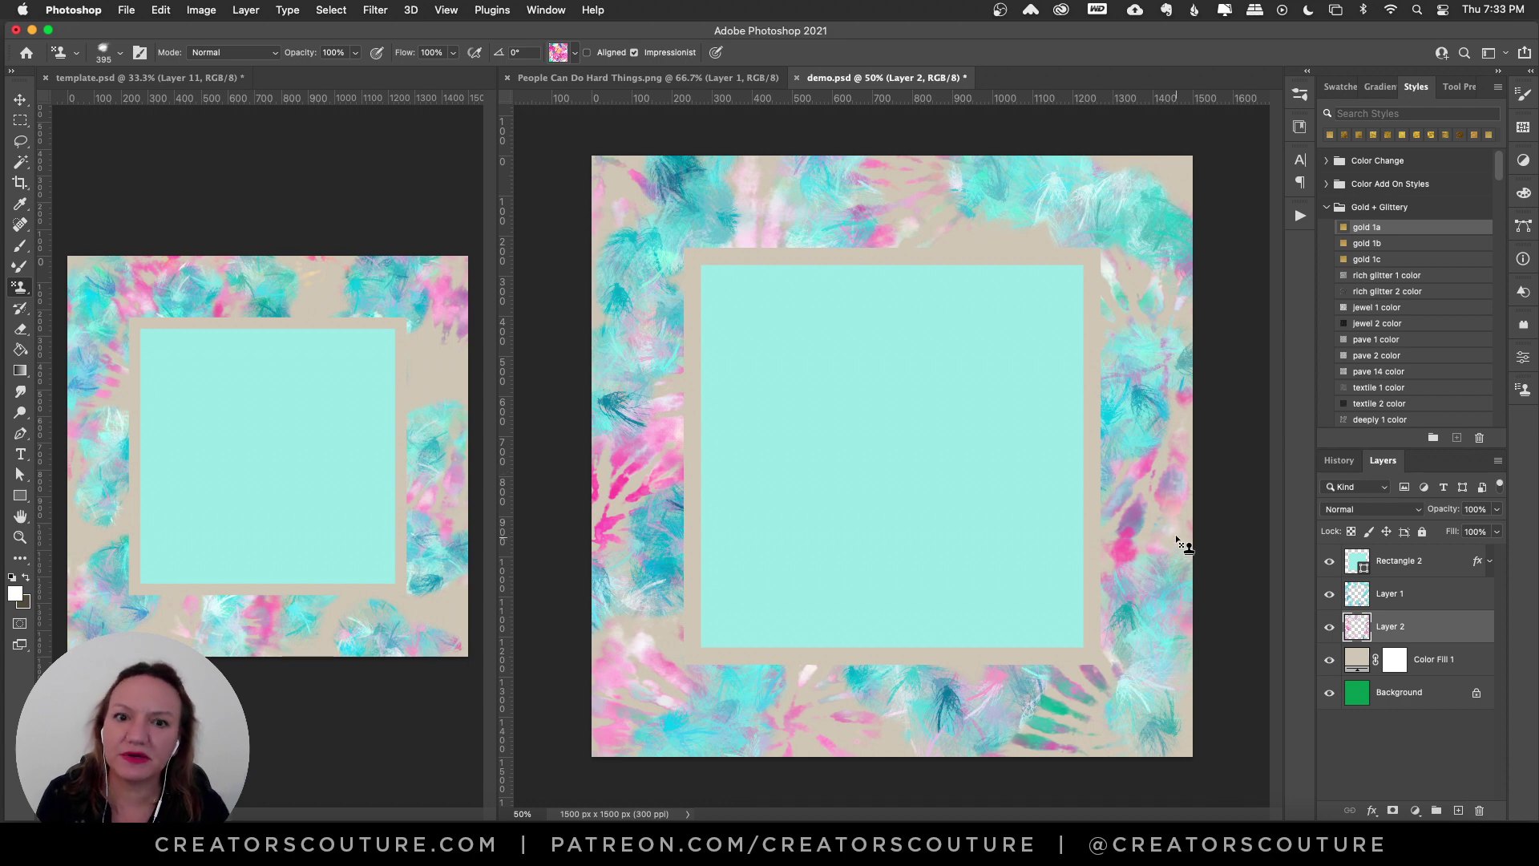
# Step: In template.psd, show and select layer 7a to compare the design with and without its gold strokes
pyautogui.click(301, 75)
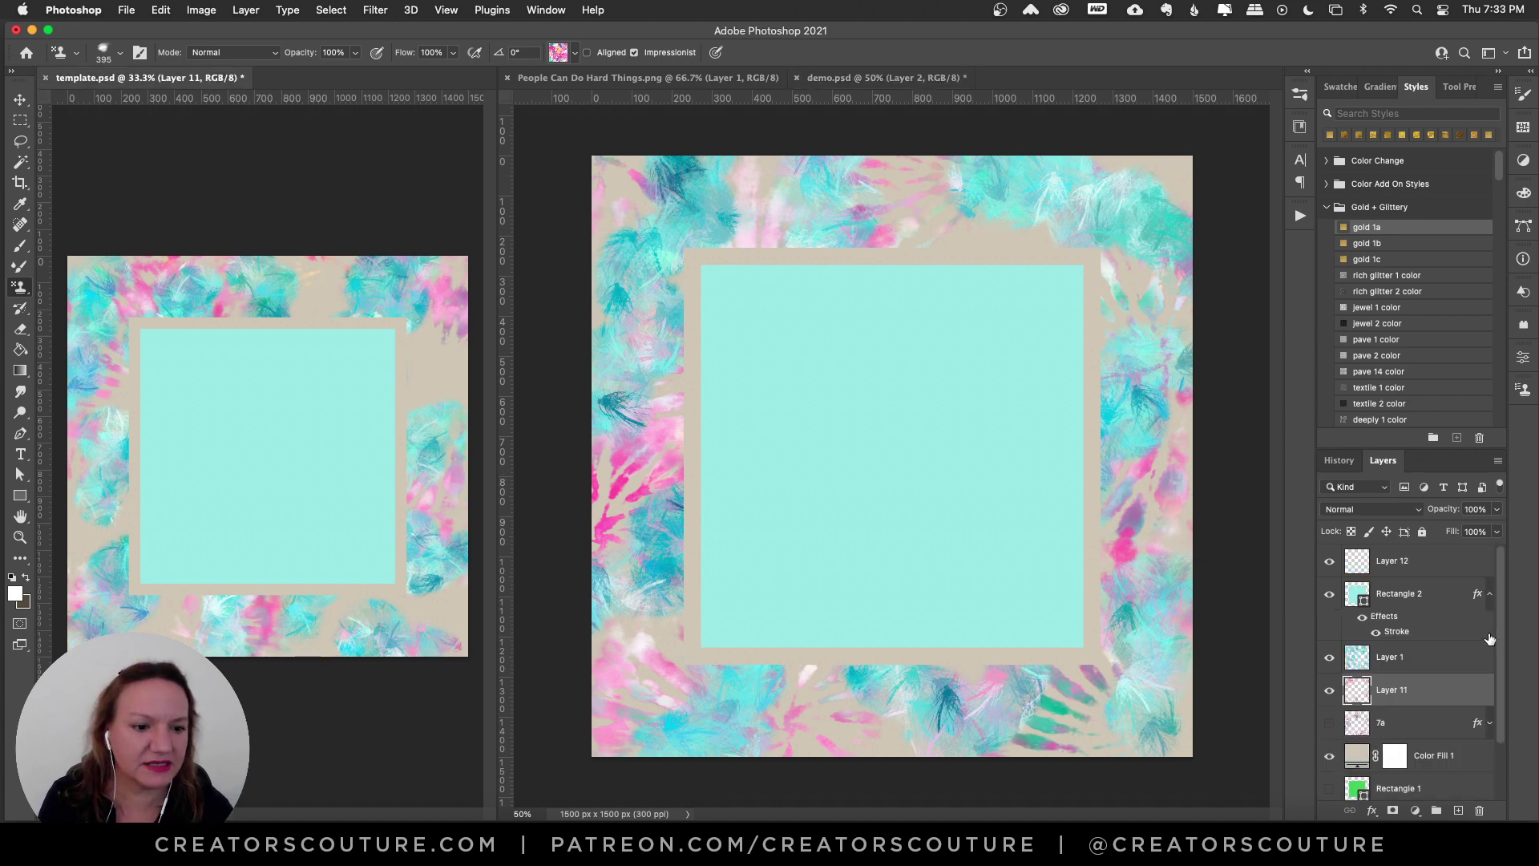
pyautogui.click(1330, 724)
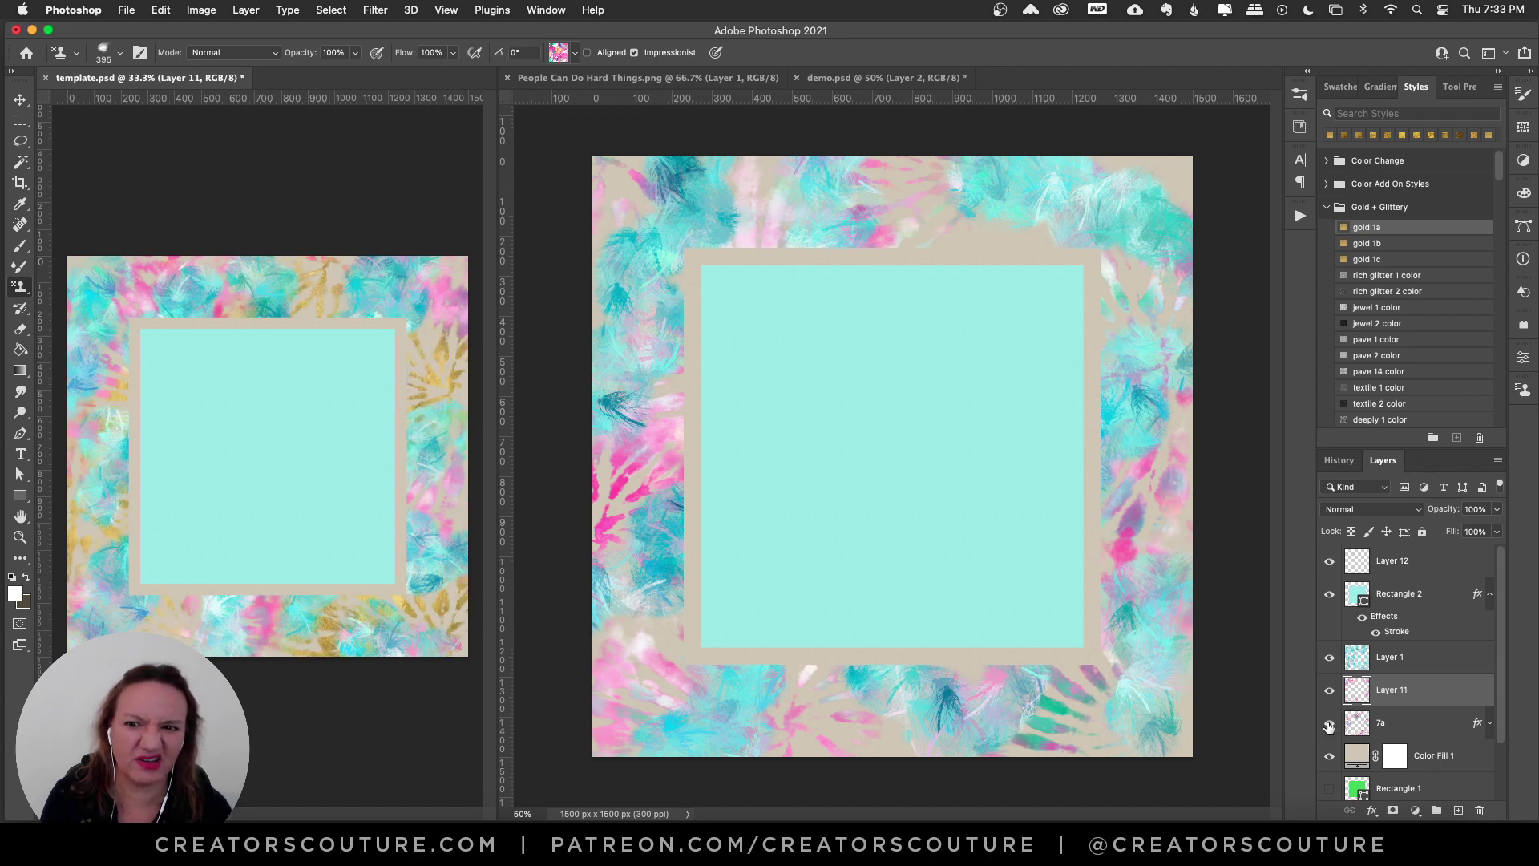
pyautogui.click(1331, 724)
pyautogui.click(1330, 724)
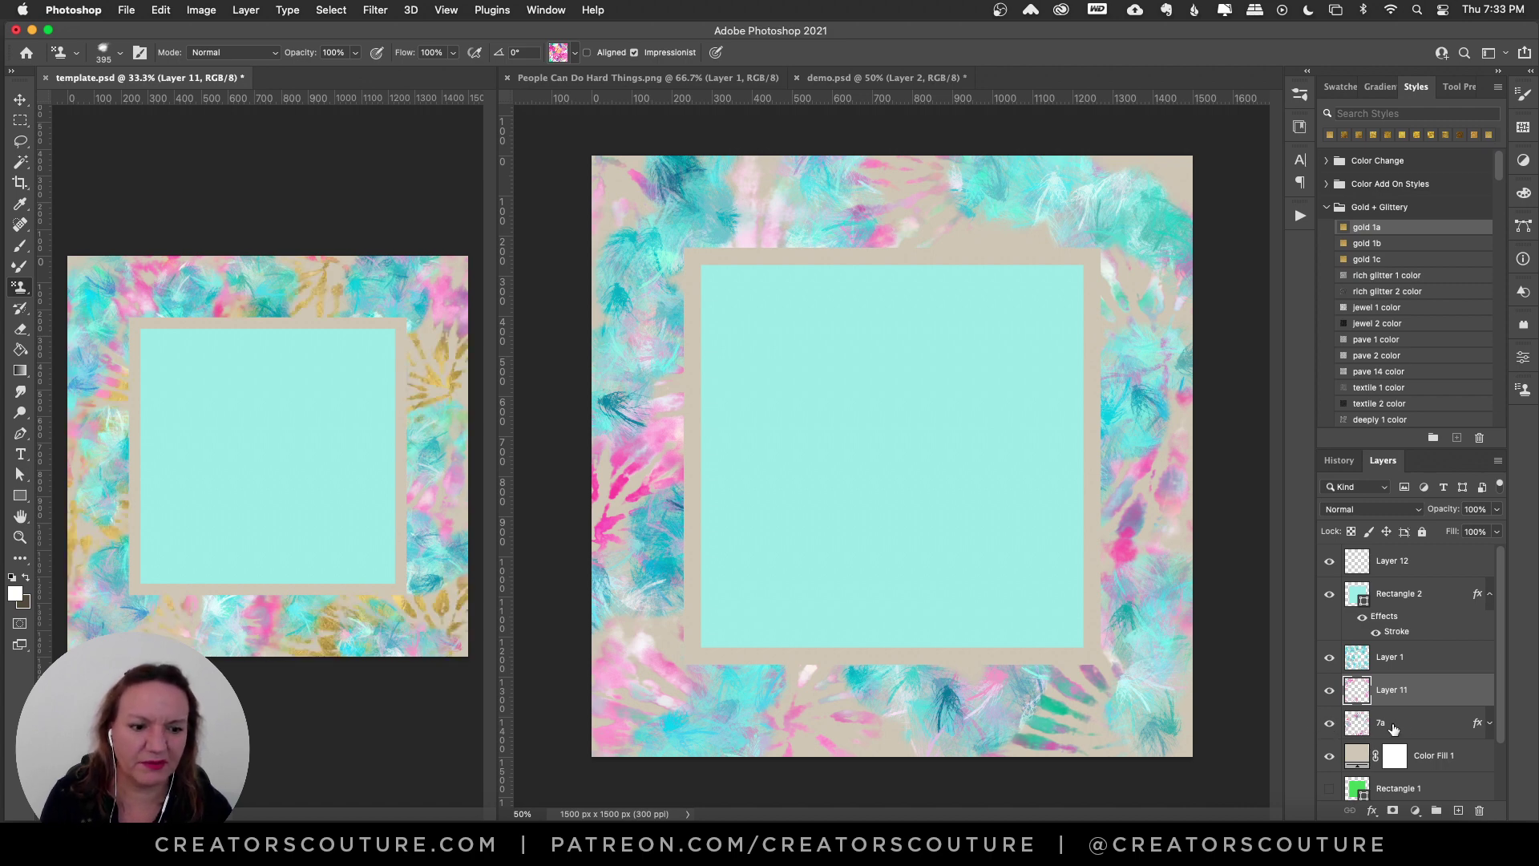
pyautogui.click(1405, 728)
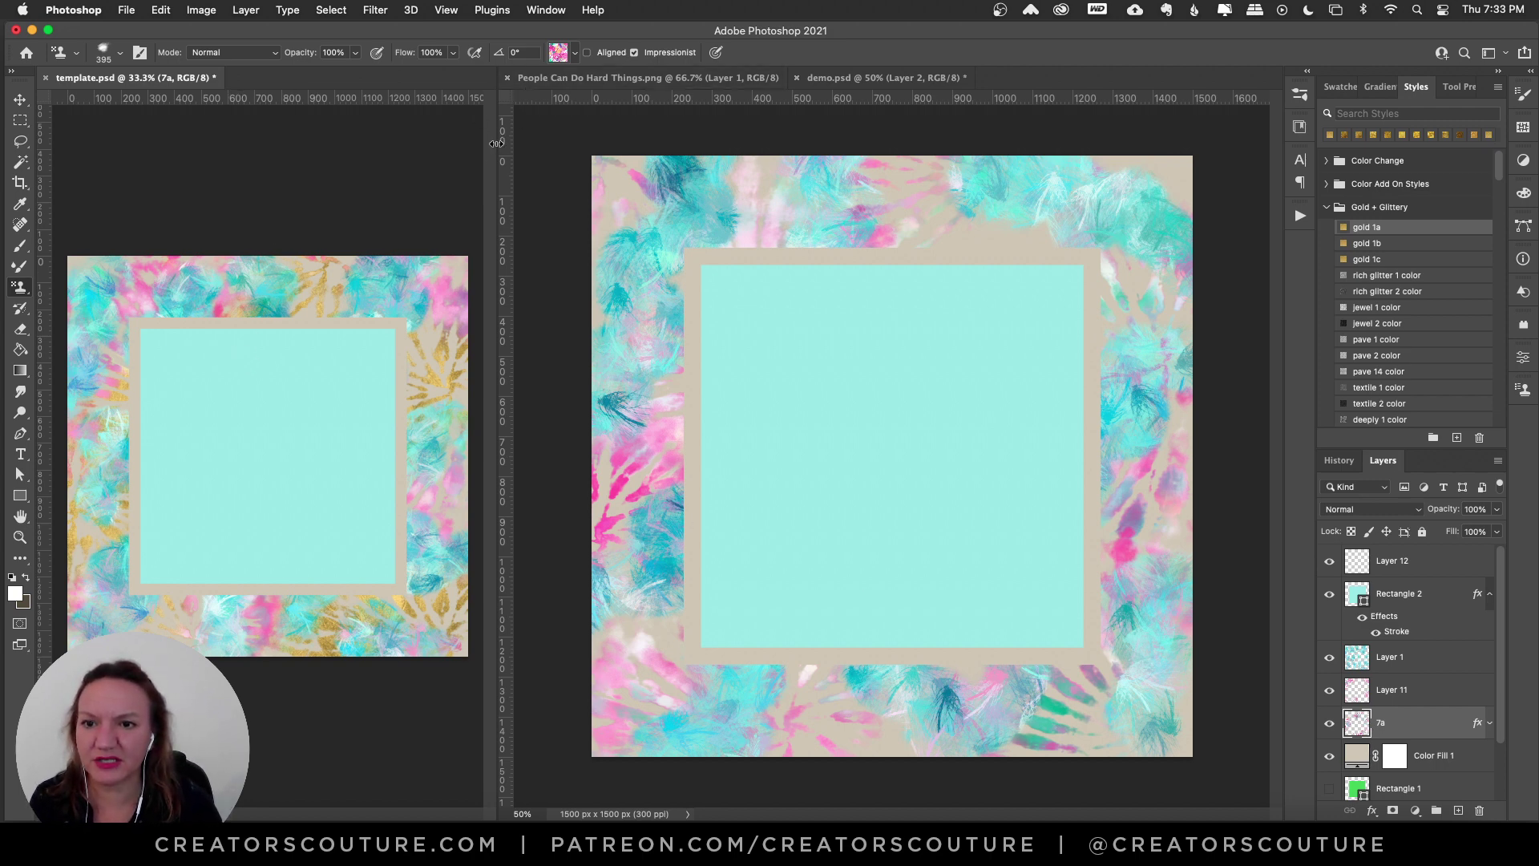
# Step: Widen the template.psd pane and zoom it to 50% to examine the gold tie-dye strokes on layer 7a
pyautogui.moveTo(497, 143); pyautogui.dragTo(563, 146)
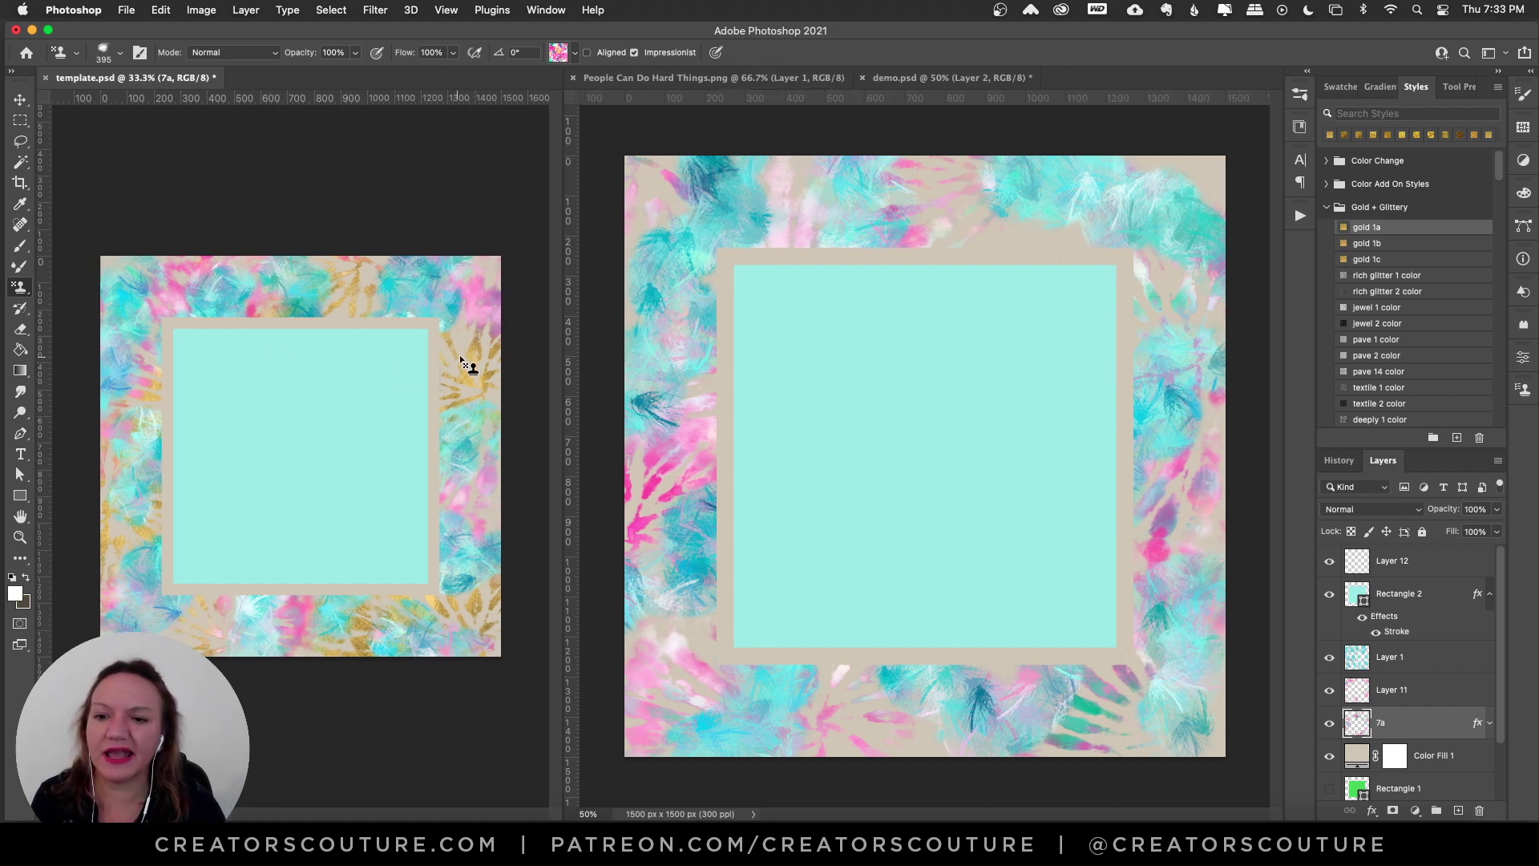
pyautogui.press('super+1')
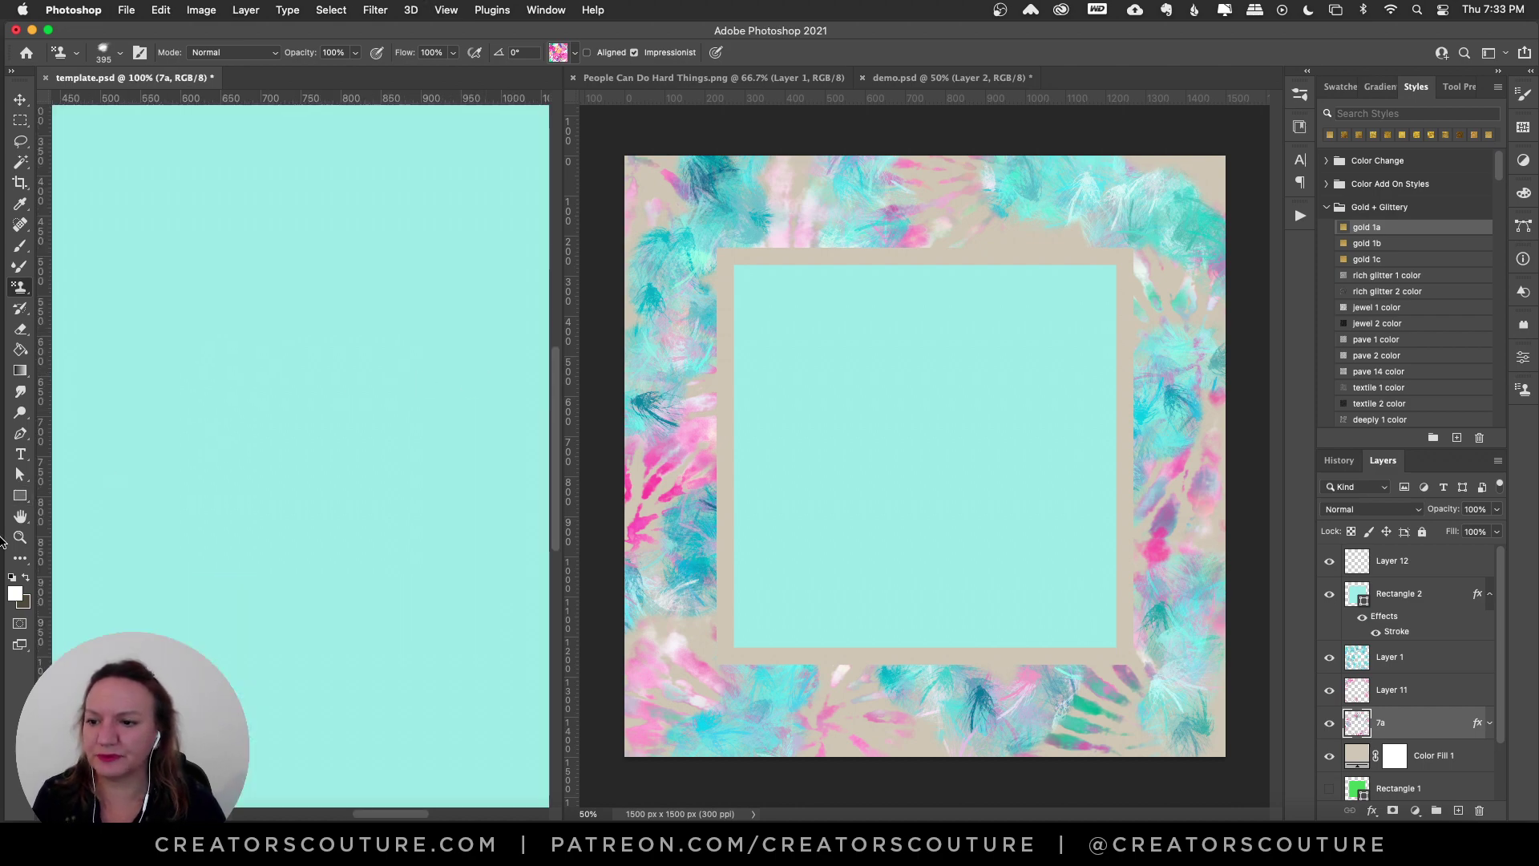
pyautogui.press('z')
pyautogui.keyDown('alt'); pyautogui.click(354, 368); pyautogui.keyUp('alt')
pyautogui.keyDown('alt'); pyautogui.click(377, 375); pyautogui.keyUp('alt')
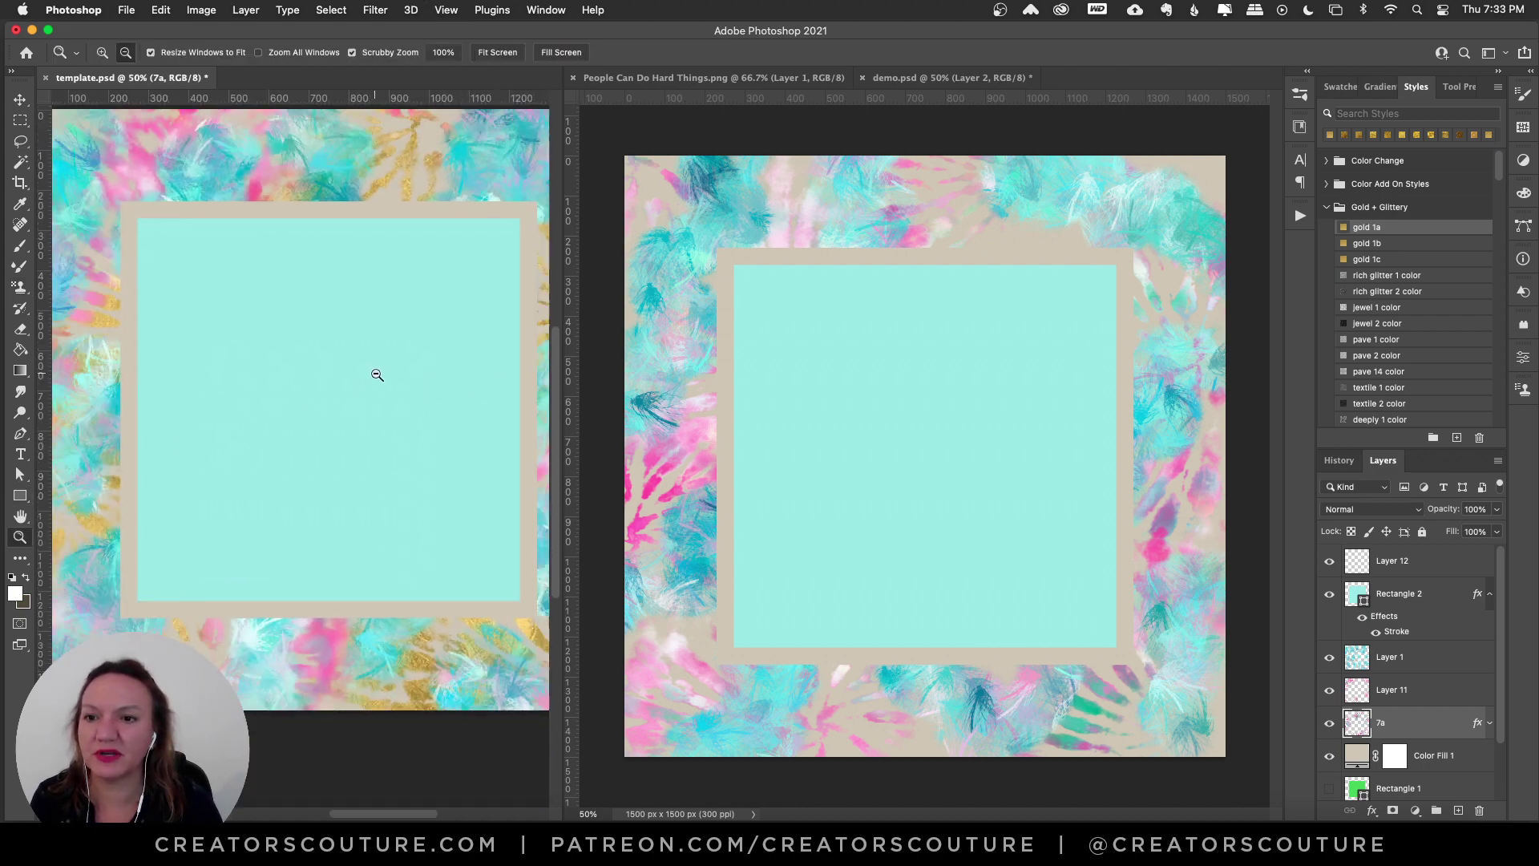
pyautogui.keyDown('alt'); pyautogui.click(382, 329); pyautogui.keyUp('alt')
pyautogui.click(365, 323)
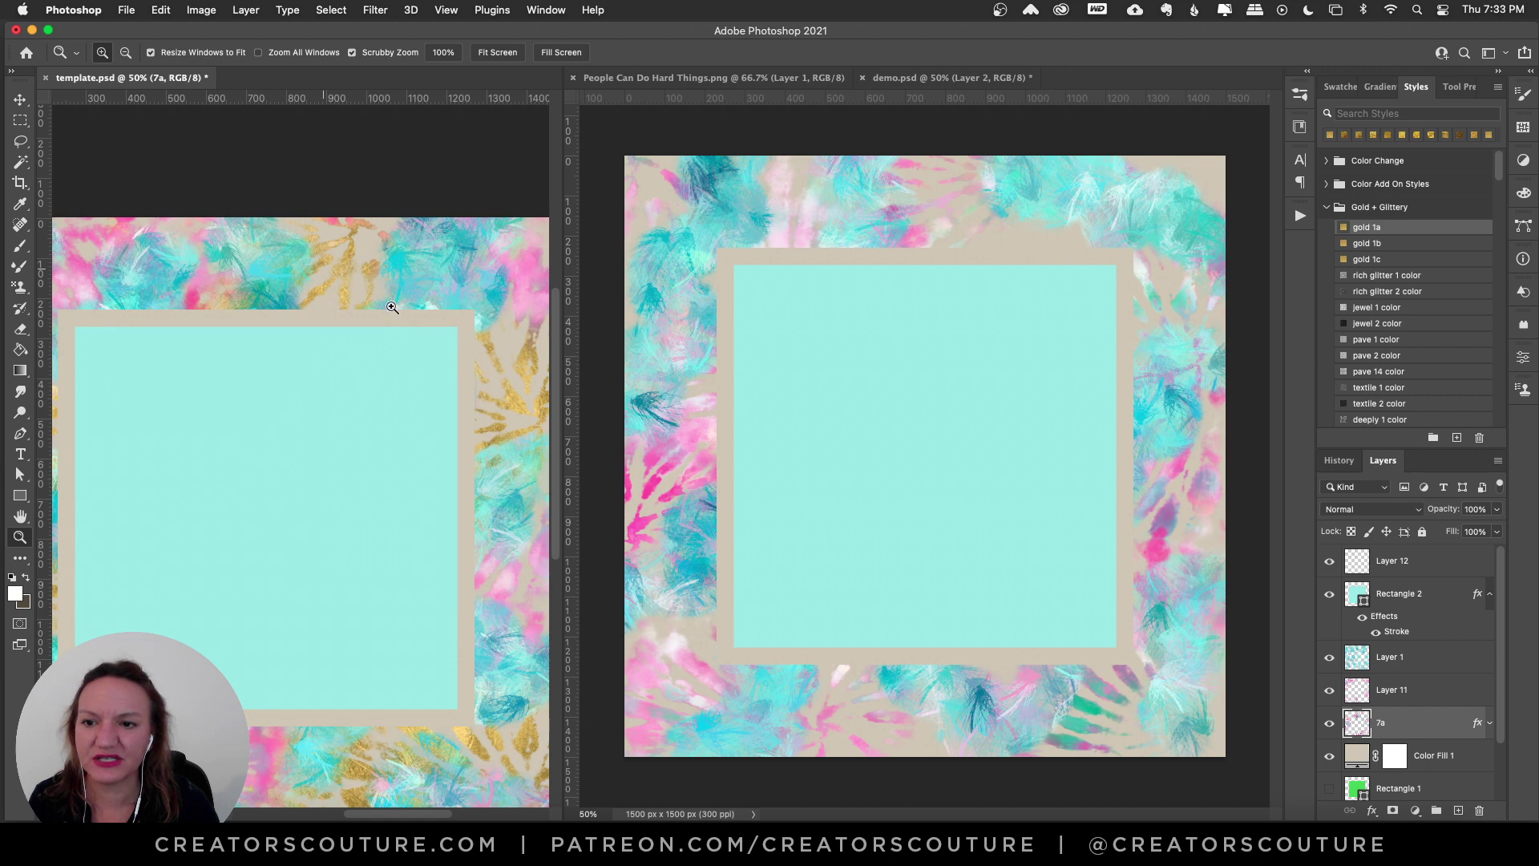
# Step: Return to demo.psd with the Move tool active and open the 0 Styles 24K Gold library
pyautogui.click(21, 99)
pyautogui.click(891, 121)
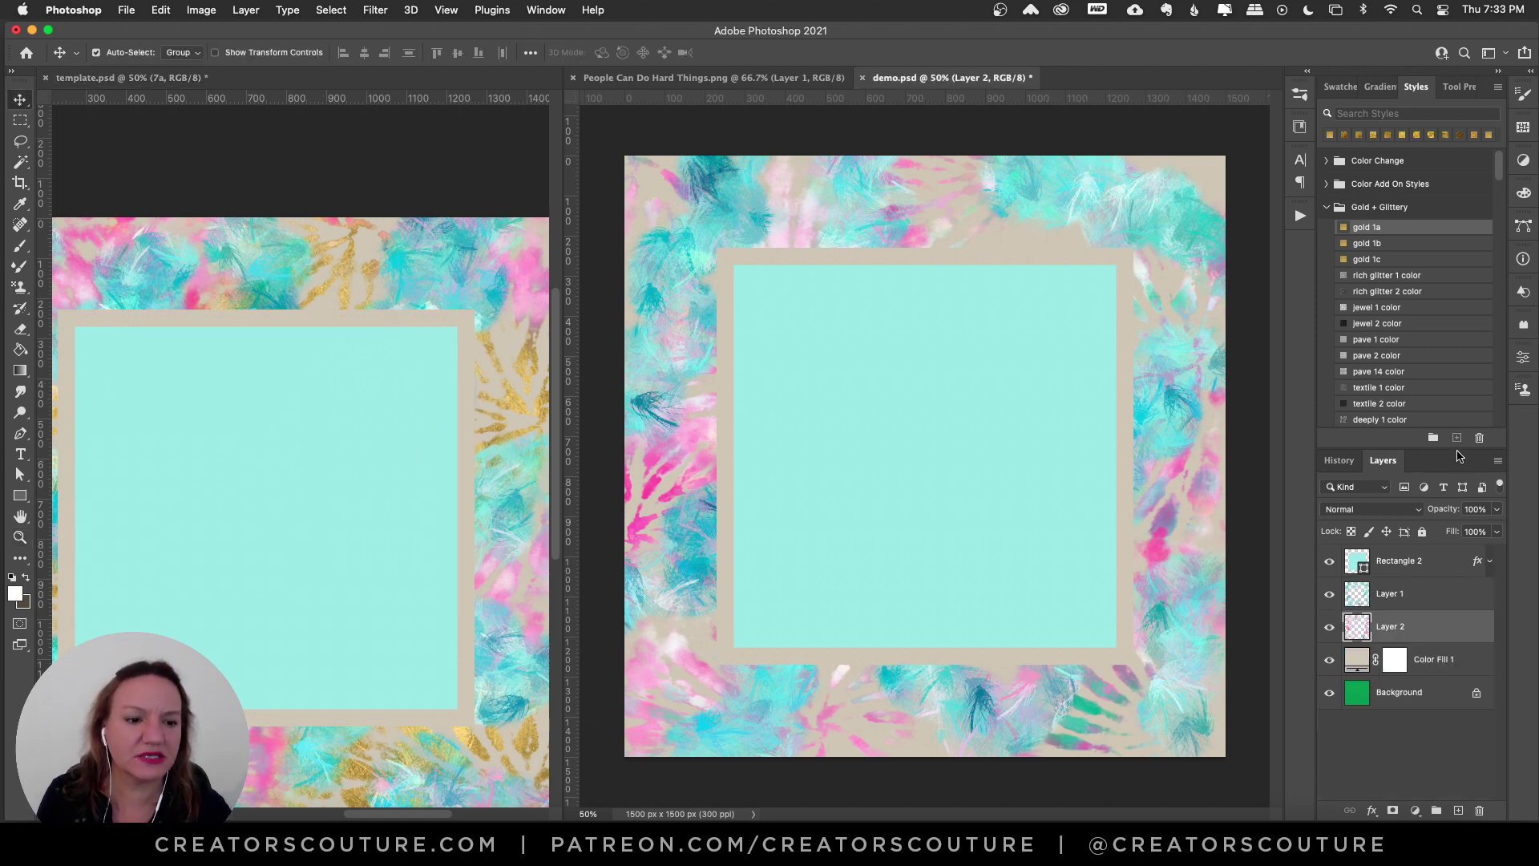
pyautogui.click(1300, 95)
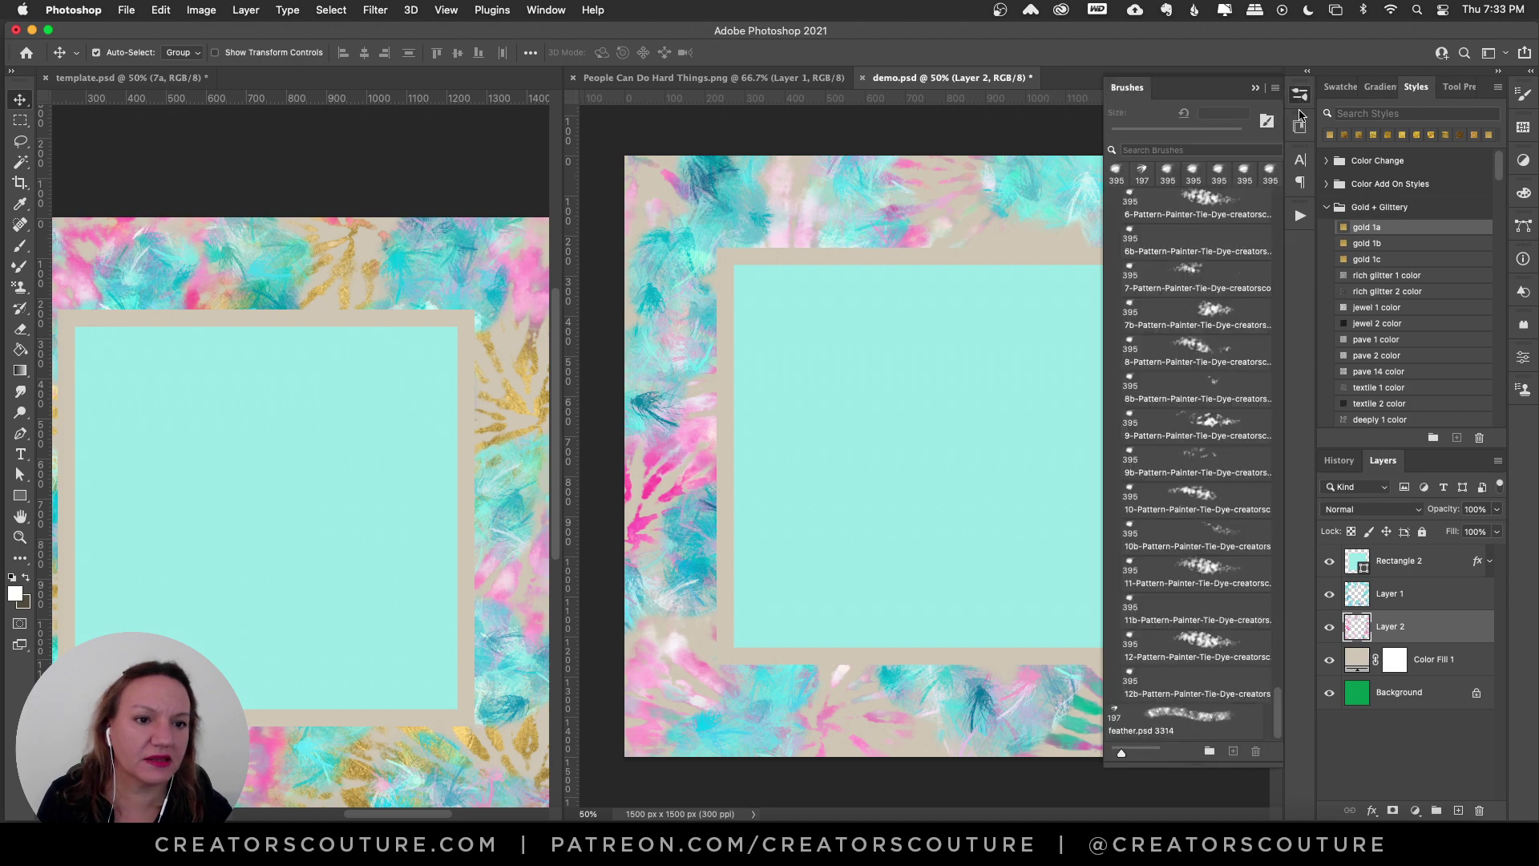
pyautogui.click(1299, 128)
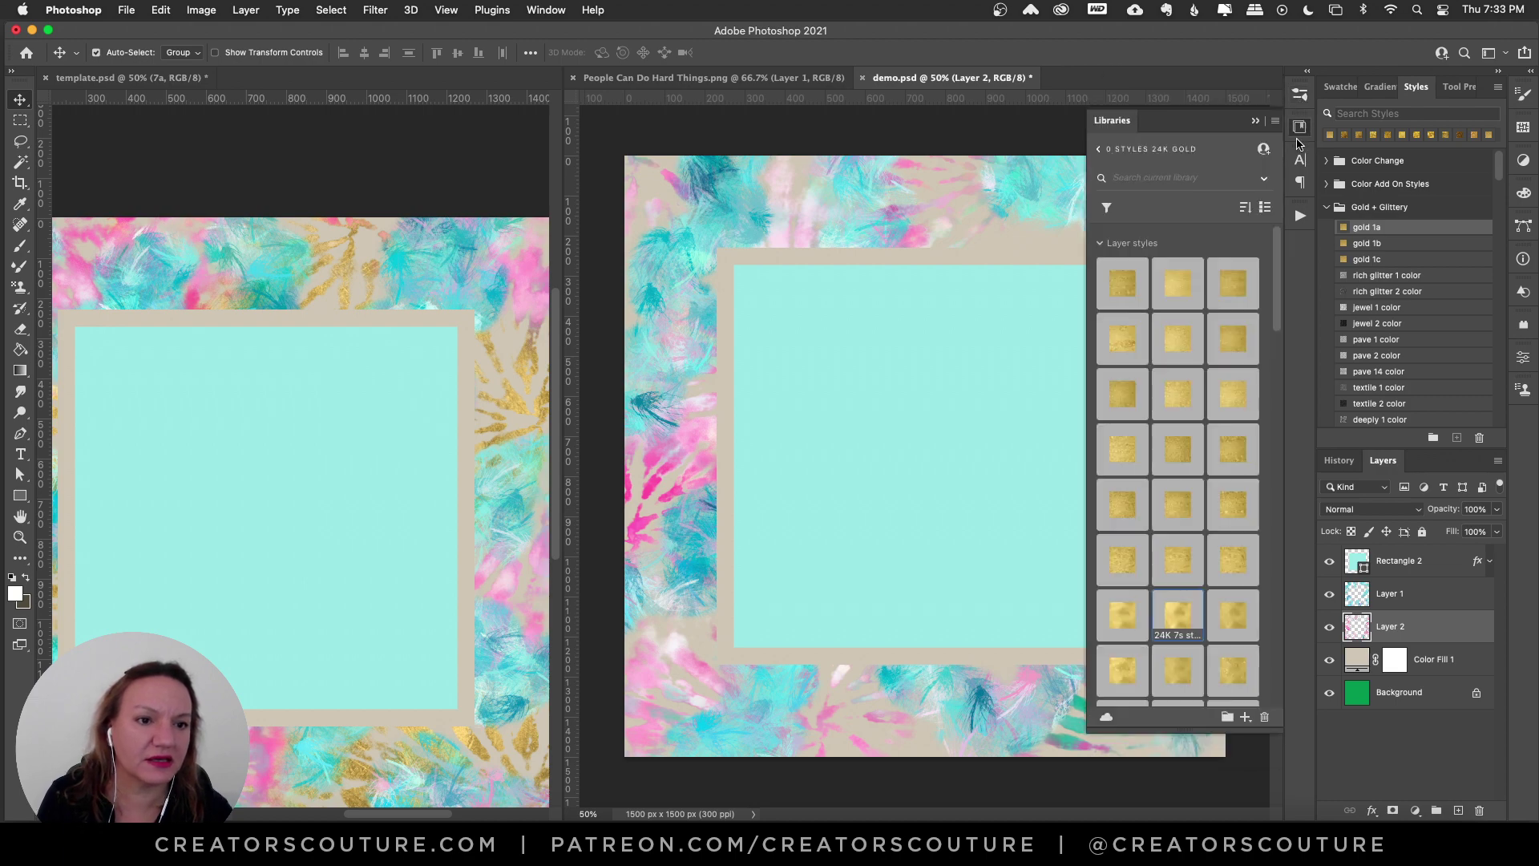
# Step: Try the 24K 7s layer style on Layer 2, undo it, and close the library
pyautogui.click(1177, 619)
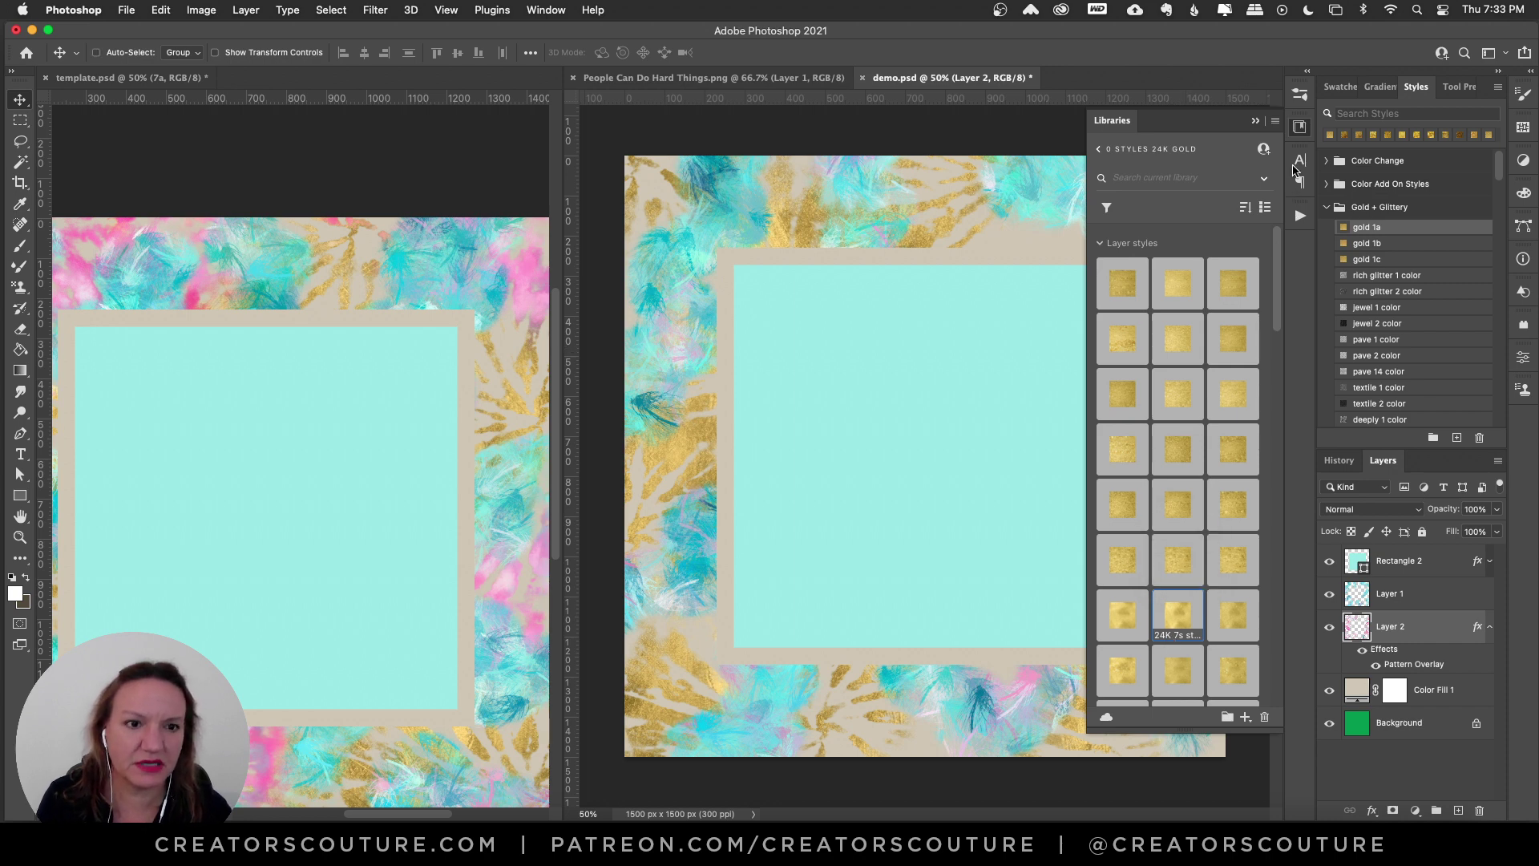
pyautogui.press('super+z')
pyautogui.click(1301, 128)
# Step: Add a new layer directly above Color Fill 1 with the 24K 7s gold style and activate the Pattern Stamp tool
pyautogui.click(1450, 664)
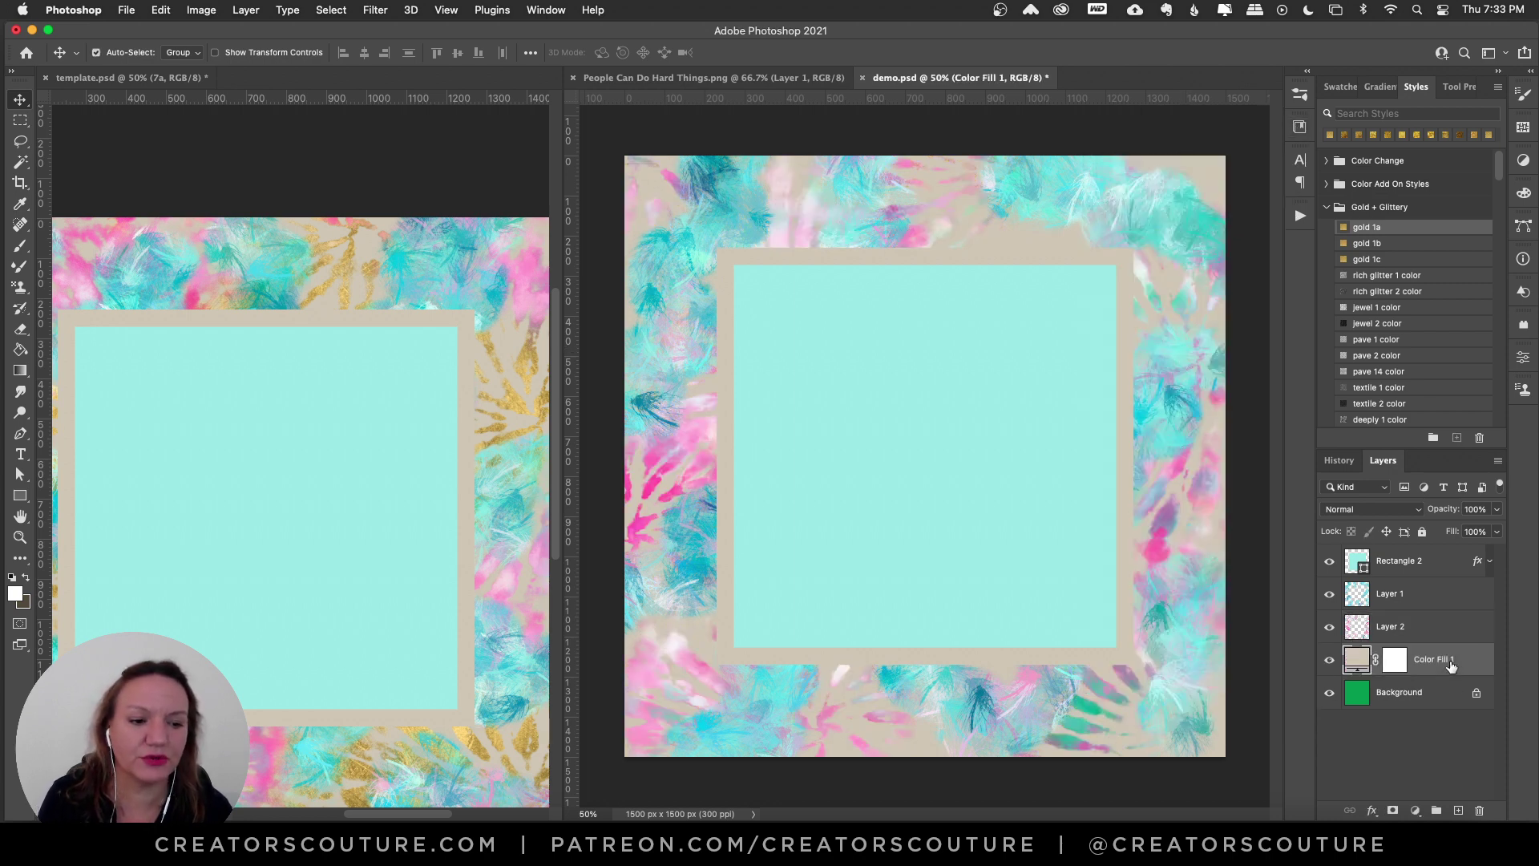
pyautogui.click(1299, 127)
pyautogui.click(1170, 623)
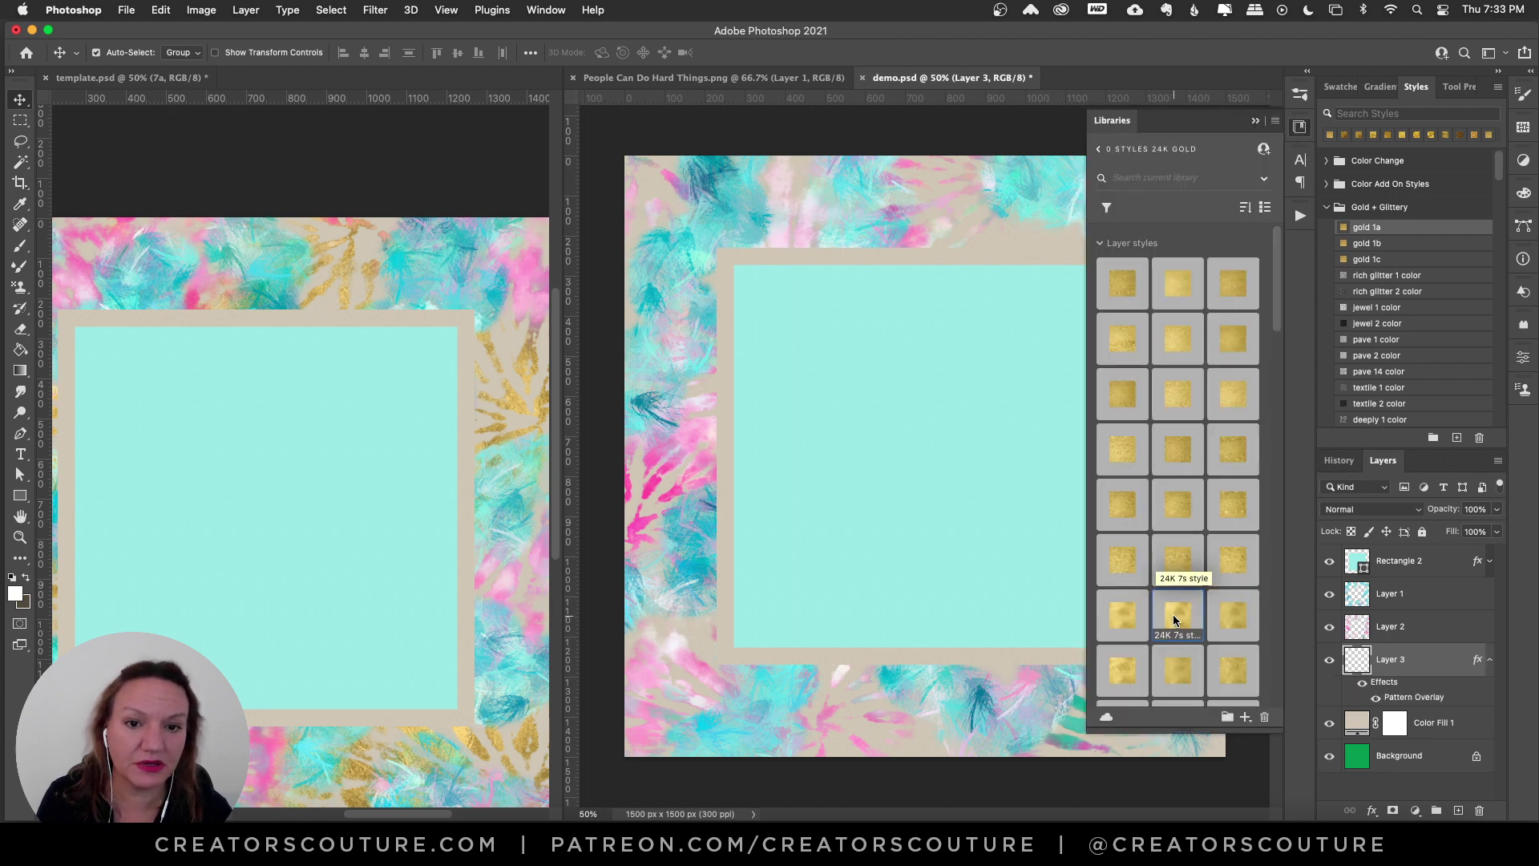
pyautogui.click(1300, 127)
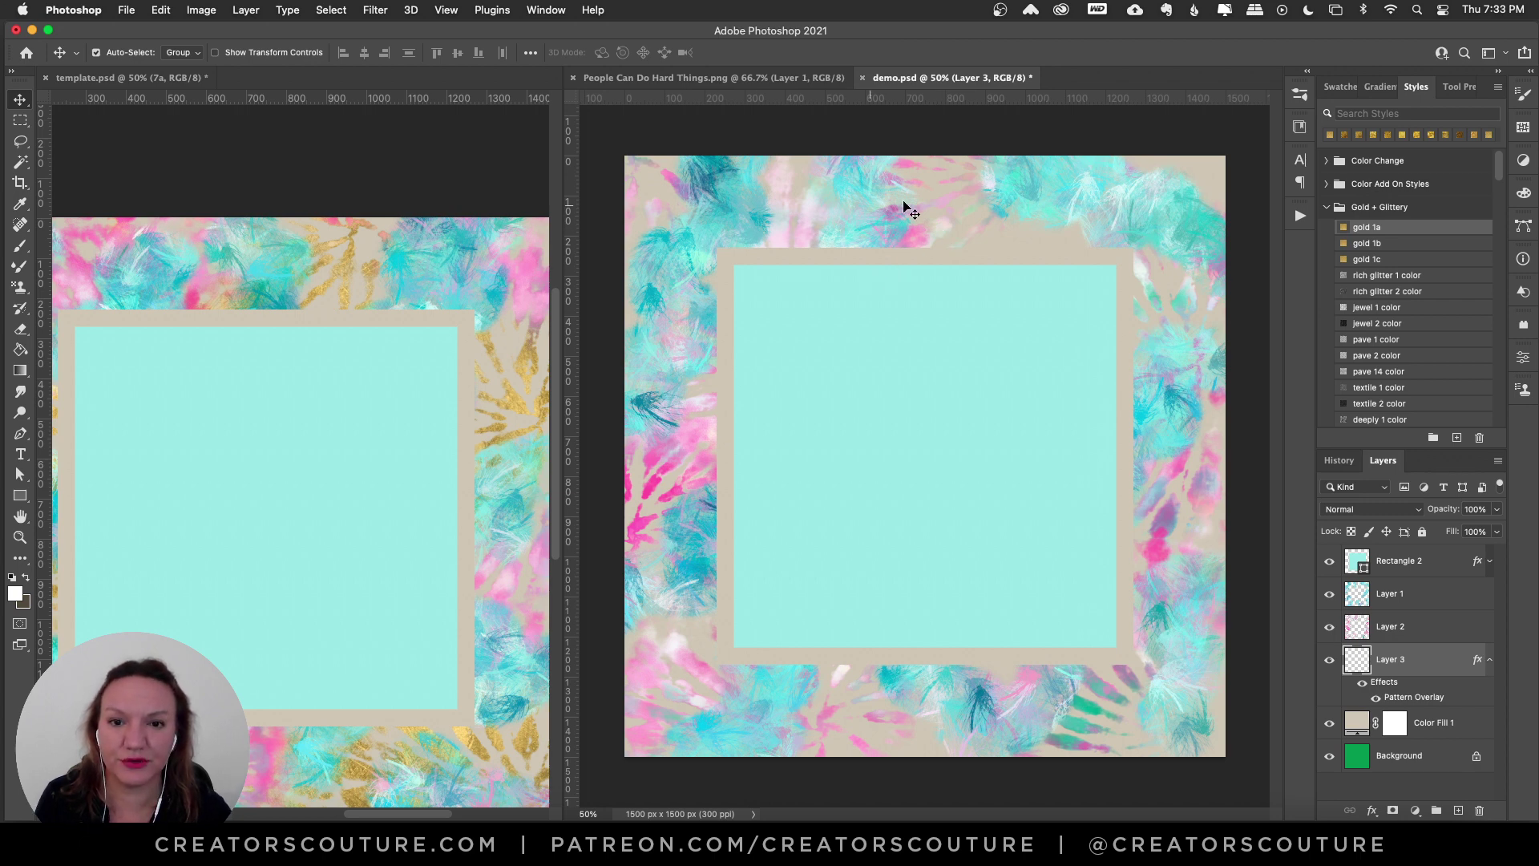
pyautogui.click(20, 286)
# Step: Try gold tie-dye strokes on Layer 3 around the frame, undo the last one, and clear the layer's contents
pyautogui.moveTo(897, 218)
pyautogui.mouseDown()
pyautogui.moveTo(977, 149)
pyautogui.moveTo(998, 234)
pyautogui.moveTo(1048, 271)
pyautogui.moveTo(1116, 214)
pyautogui.moveTo(1227, 223)
pyautogui.moveTo(1056, 167)
pyautogui.moveTo(743, 161)
pyautogui.moveTo(621, 228)
pyautogui.moveTo(641, 258)
pyautogui.mouseUp()
pyautogui.moveTo(1047, 696)
pyautogui.mouseDown()
pyautogui.moveTo(875, 753)
pyautogui.moveTo(1029, 749)
pyautogui.moveTo(1201, 559)
pyautogui.moveTo(1203, 484)
pyautogui.mouseUp()
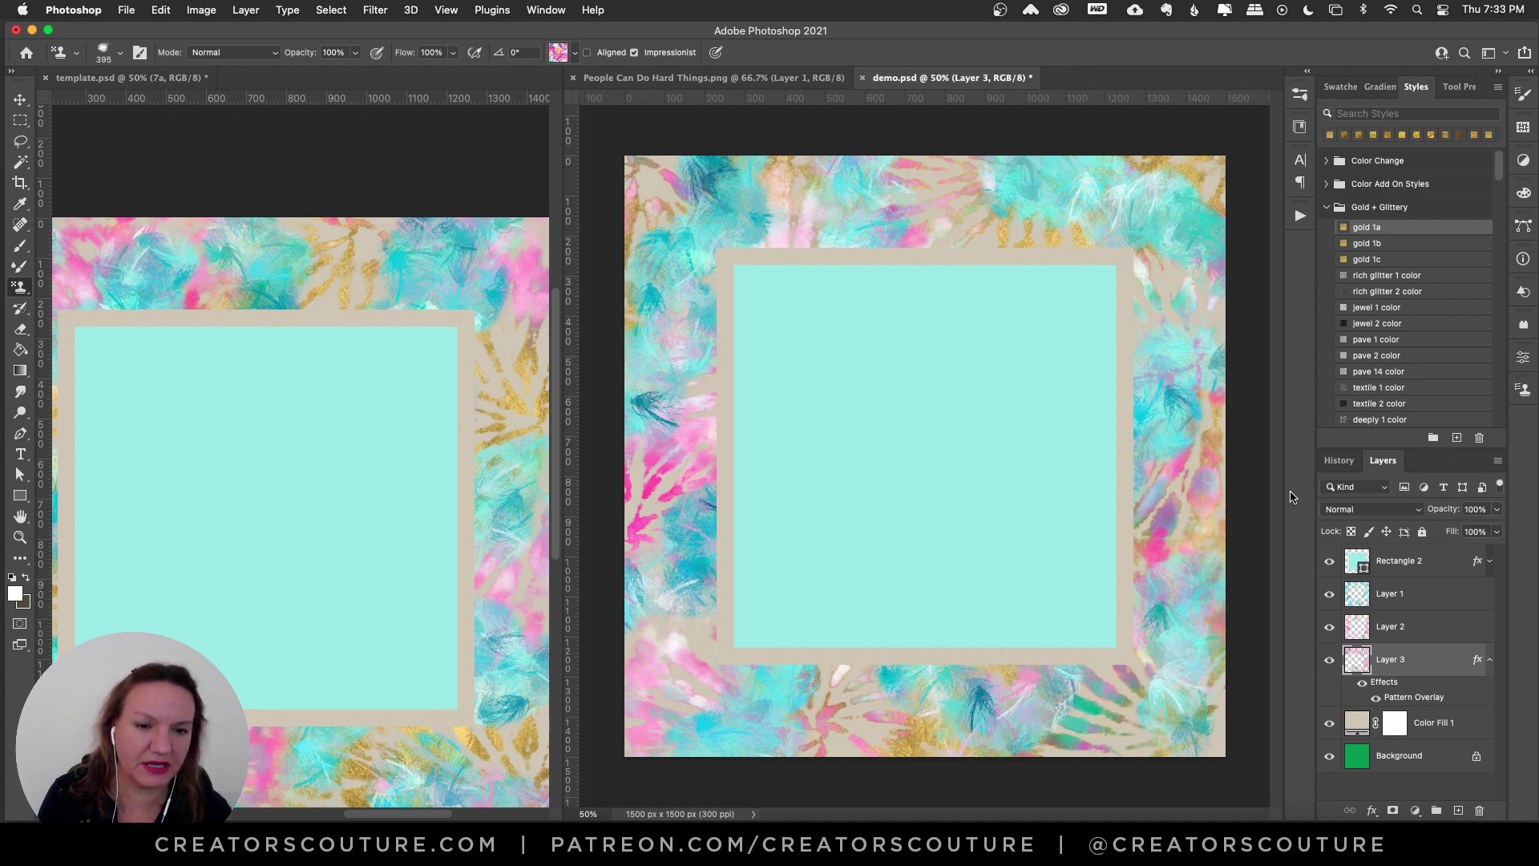
pyautogui.press('super+z')
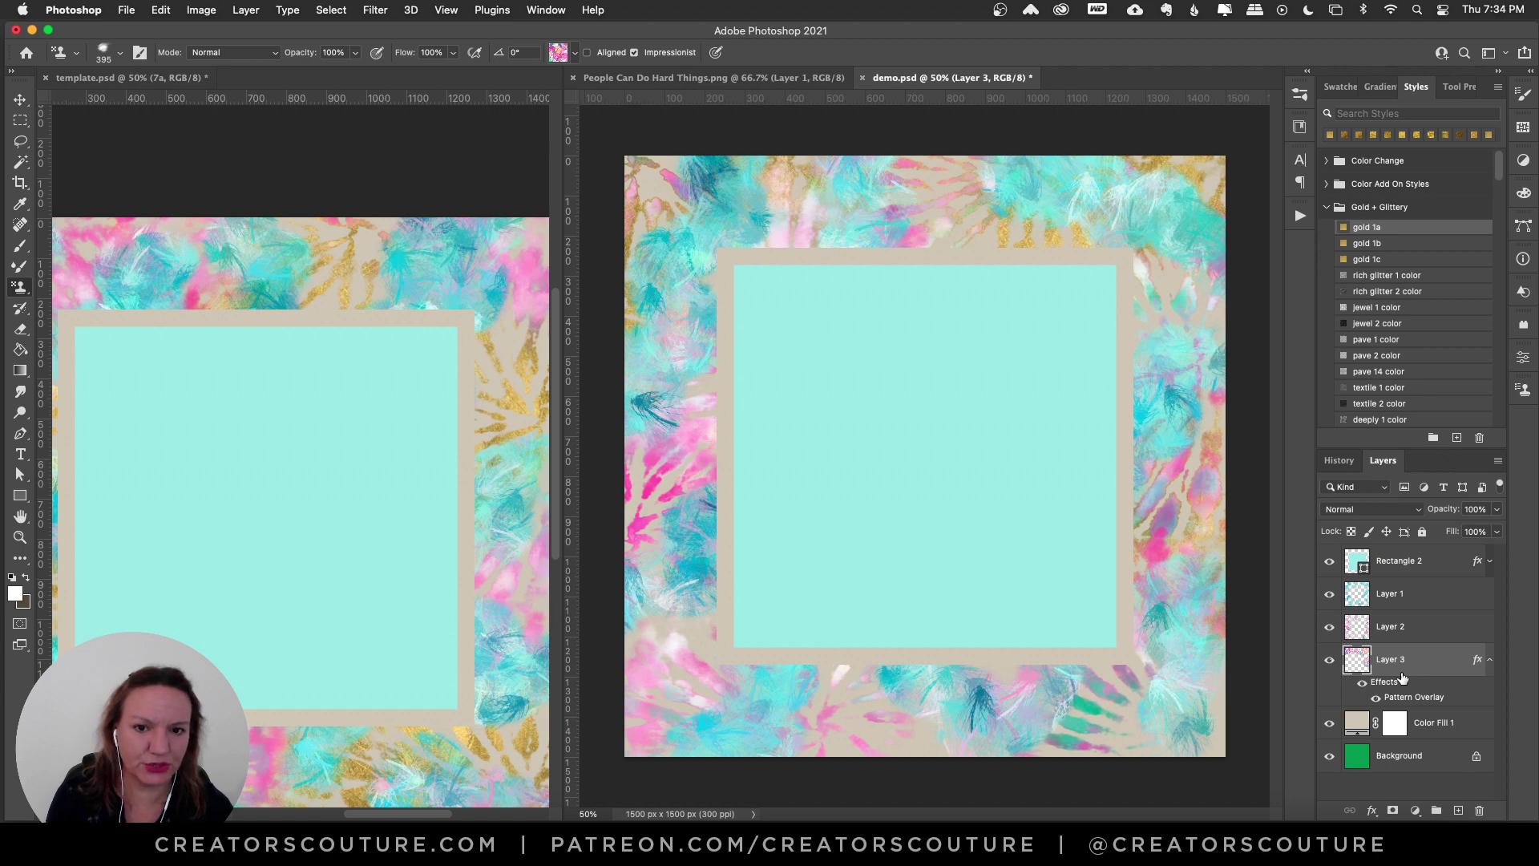
pyautogui.press('super+a')
pyautogui.press('Delete')
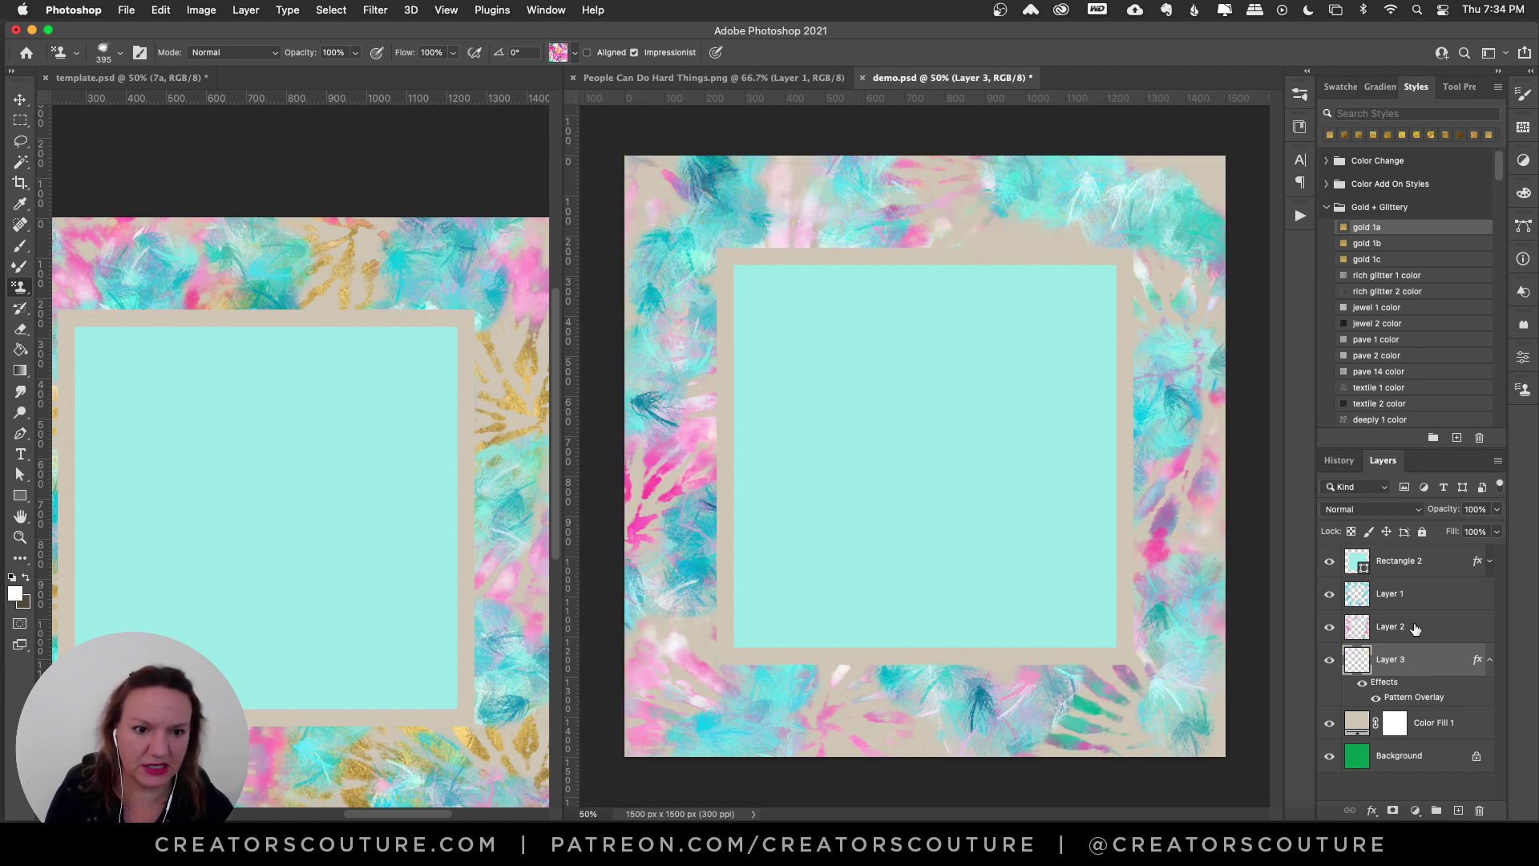
# Step: Move Layer 3 above Layer 2 and paint gold tie-dye strokes over the pink ones along the design's upper edge
pyautogui.moveTo(1397, 667); pyautogui.dragTo(1399, 630)
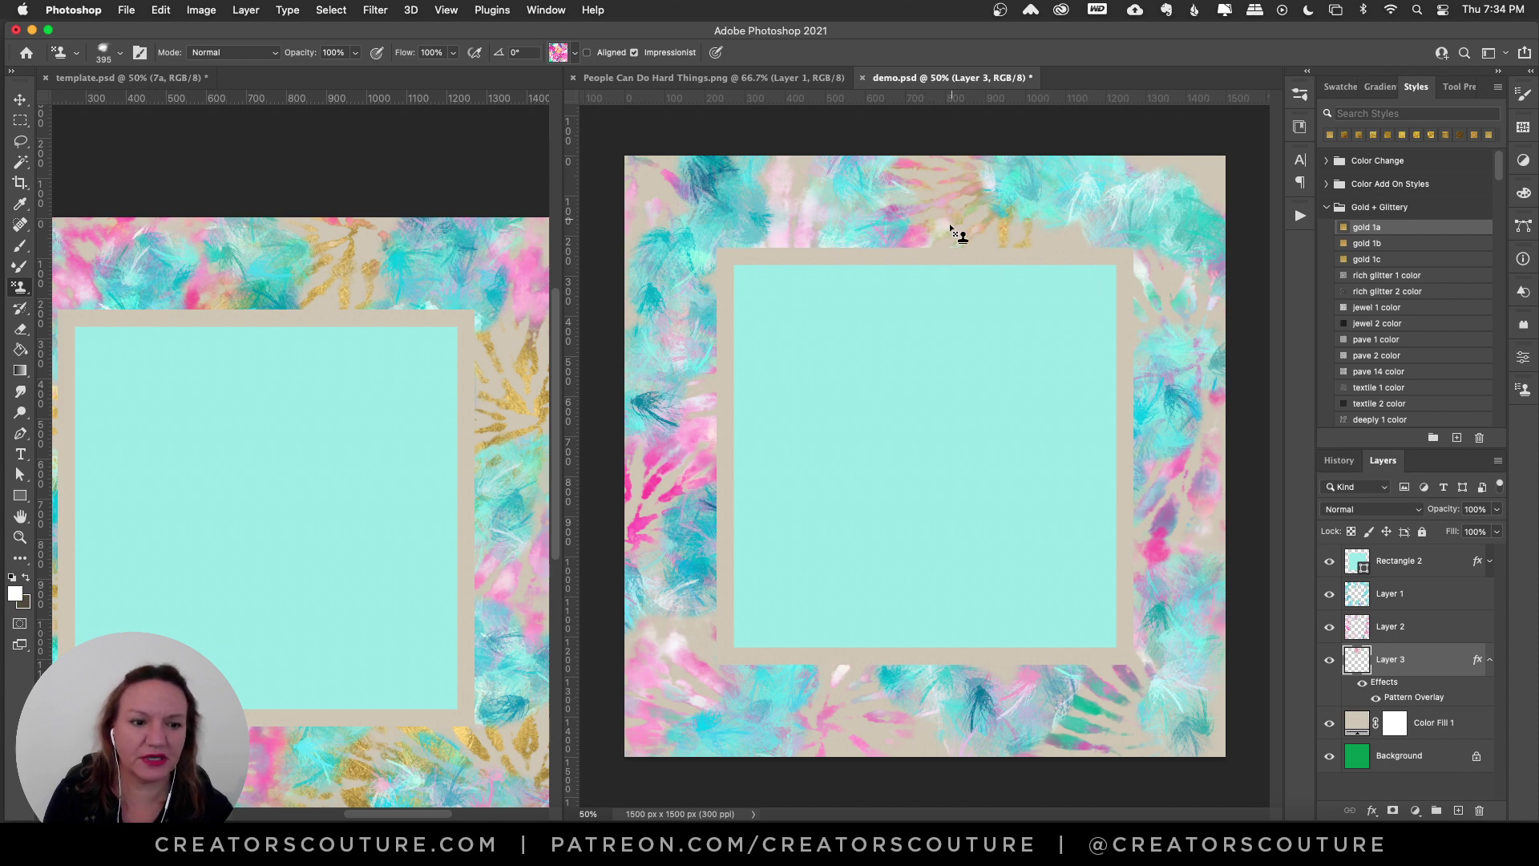
pyautogui.moveTo(1399, 659); pyautogui.dragTo(1390, 629)
pyautogui.moveTo(986, 153); pyautogui.dragTo(949, 240)
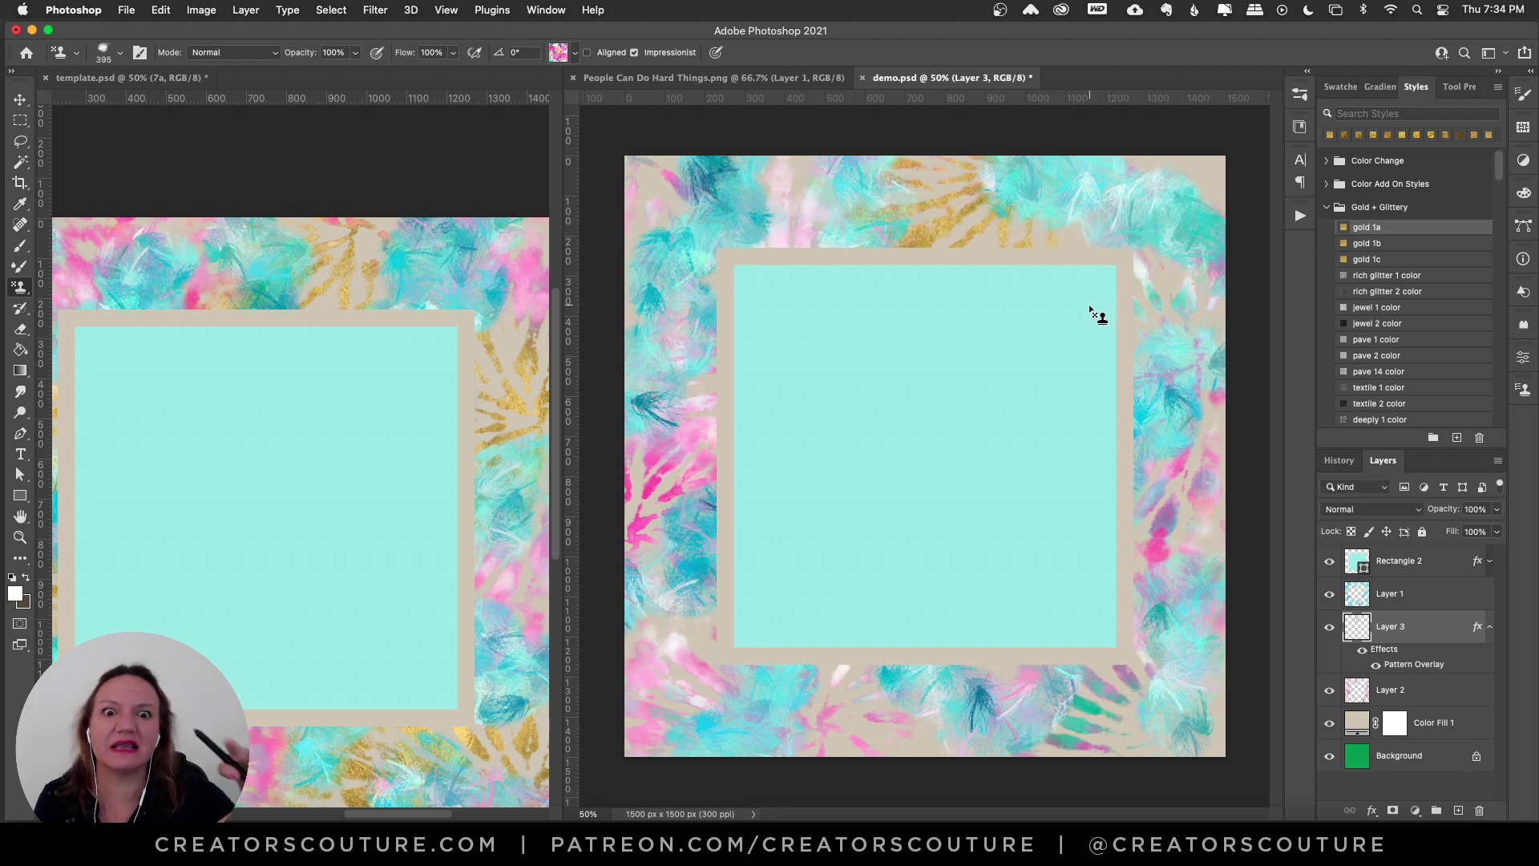
pyautogui.moveTo(1024, 195)
pyautogui.mouseDown()
pyautogui.moveTo(970, 156)
pyautogui.moveTo(960, 205)
pyautogui.moveTo(986, 233)
pyautogui.mouseUp()
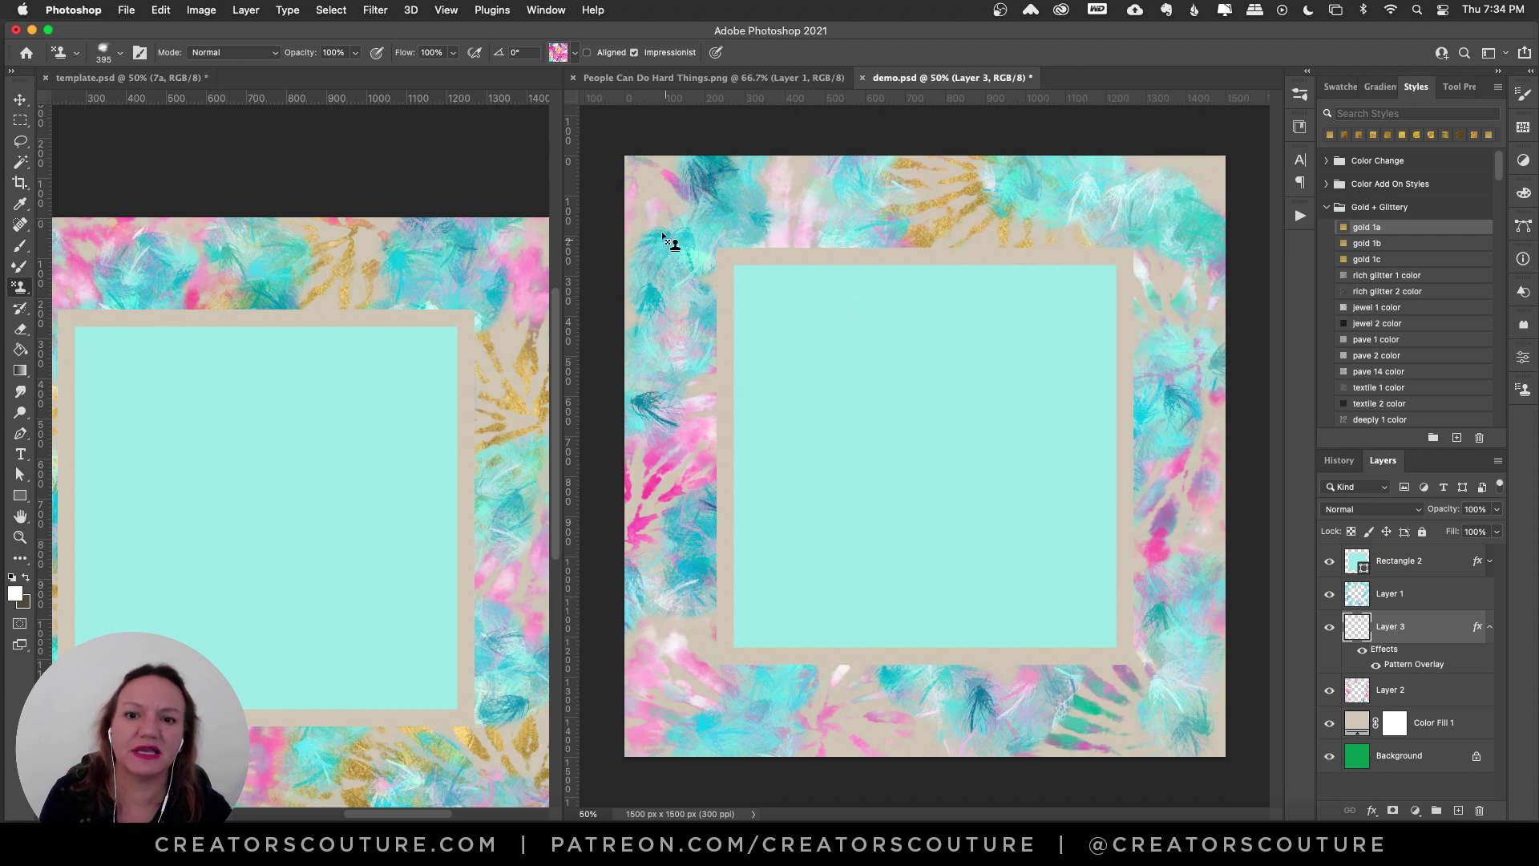
# Step: Paint gold tie-dye strokes on Layer 3 over the upper part of the design's right border, undoing the trial strokes near both upper corners
pyautogui.moveTo(673, 240)
pyautogui.mouseDown()
pyautogui.moveTo(661, 207)
pyautogui.moveTo(646, 240)
pyautogui.mouseUp()
pyautogui.press('super+z')
pyautogui.moveTo(1217, 362)
pyautogui.mouseDown()
pyautogui.moveTo(1179, 333)
pyautogui.moveTo(1207, 180)
pyautogui.mouseUp()
pyautogui.press('super+z')
pyautogui.moveTo(1166, 290); pyautogui.dragTo(1148, 276)
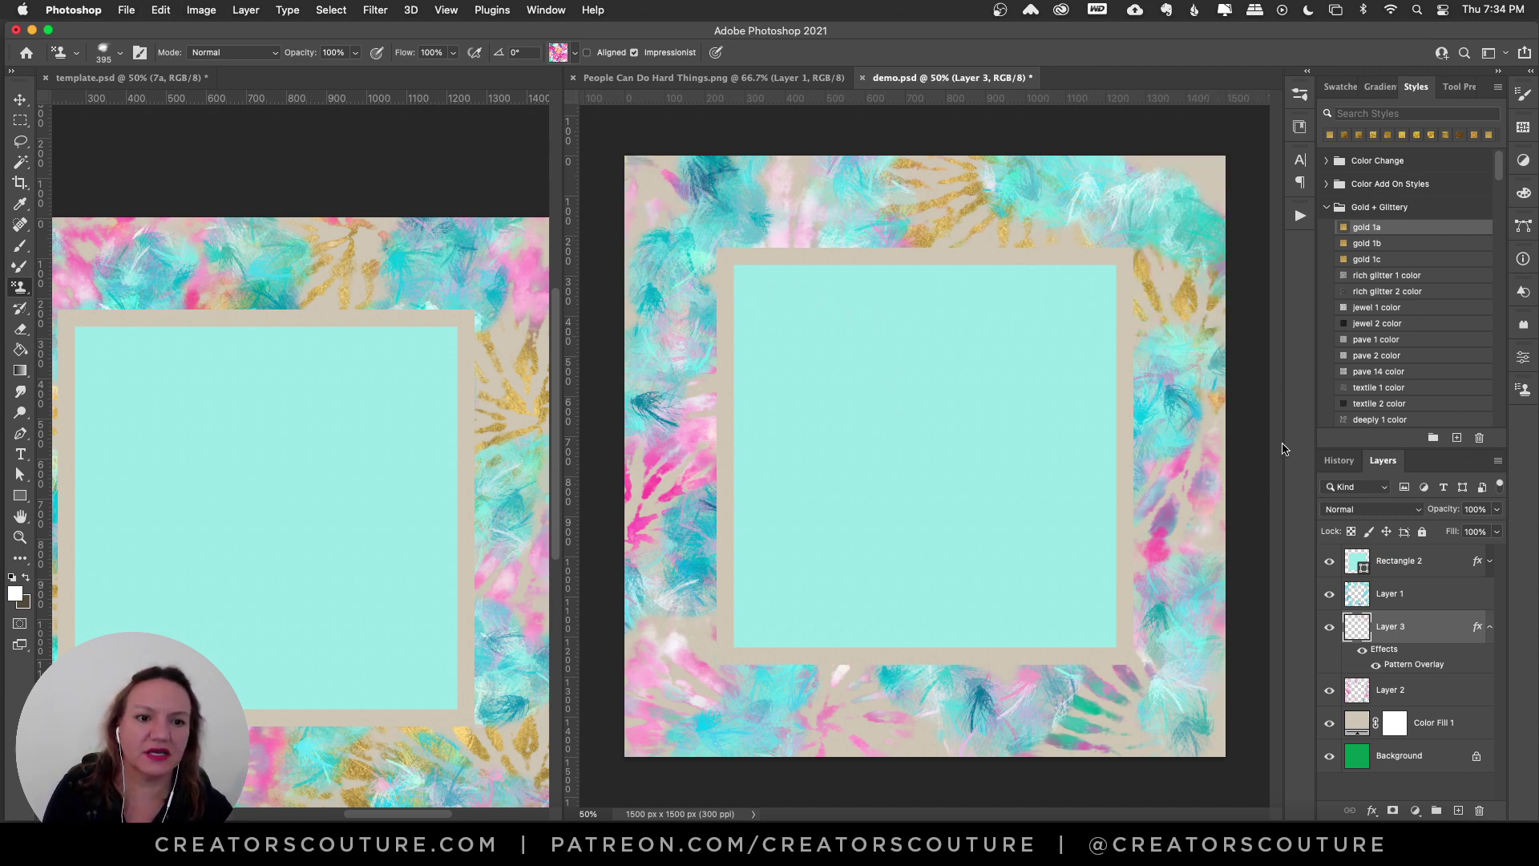
# Step: Try gold tie-dye strokes over the pink burst on the design's left border and undo each one
pyautogui.moveTo(738, 467); pyautogui.dragTo(700, 488)
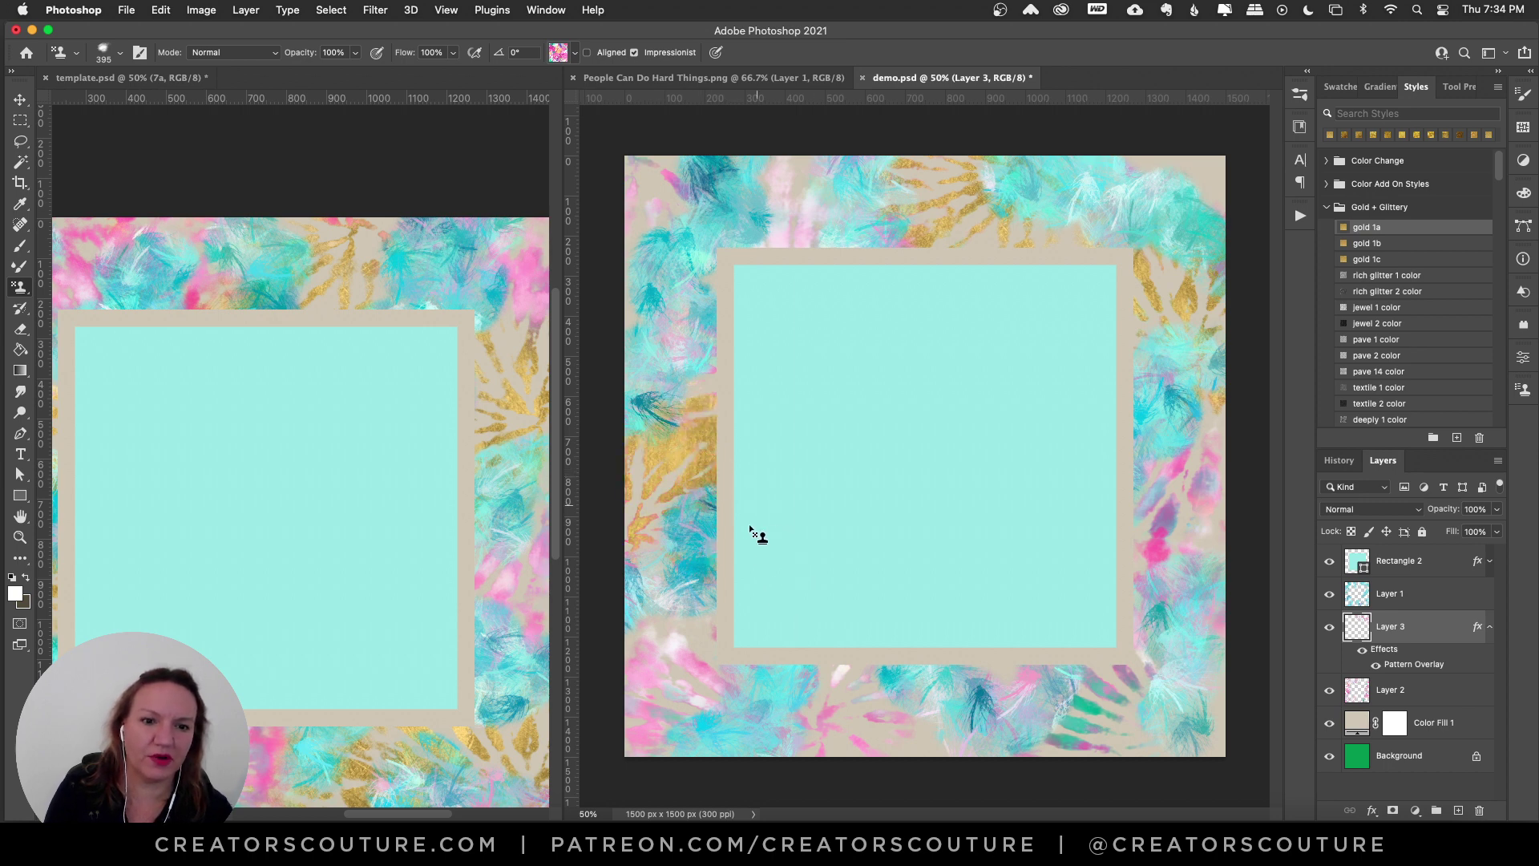
pyautogui.press('super+z')
pyautogui.moveTo(722, 430); pyautogui.dragTo(689, 481)
pyautogui.press('super+z')
# Step: Paint gold tie-dye strokes in the design's lower-left and lower-right corners, undoing the extra stroke along the lower border
pyautogui.moveTo(697, 603)
pyautogui.mouseDown()
pyautogui.moveTo(680, 665)
pyautogui.moveTo(639, 686)
pyautogui.moveTo(706, 706)
pyautogui.mouseUp()
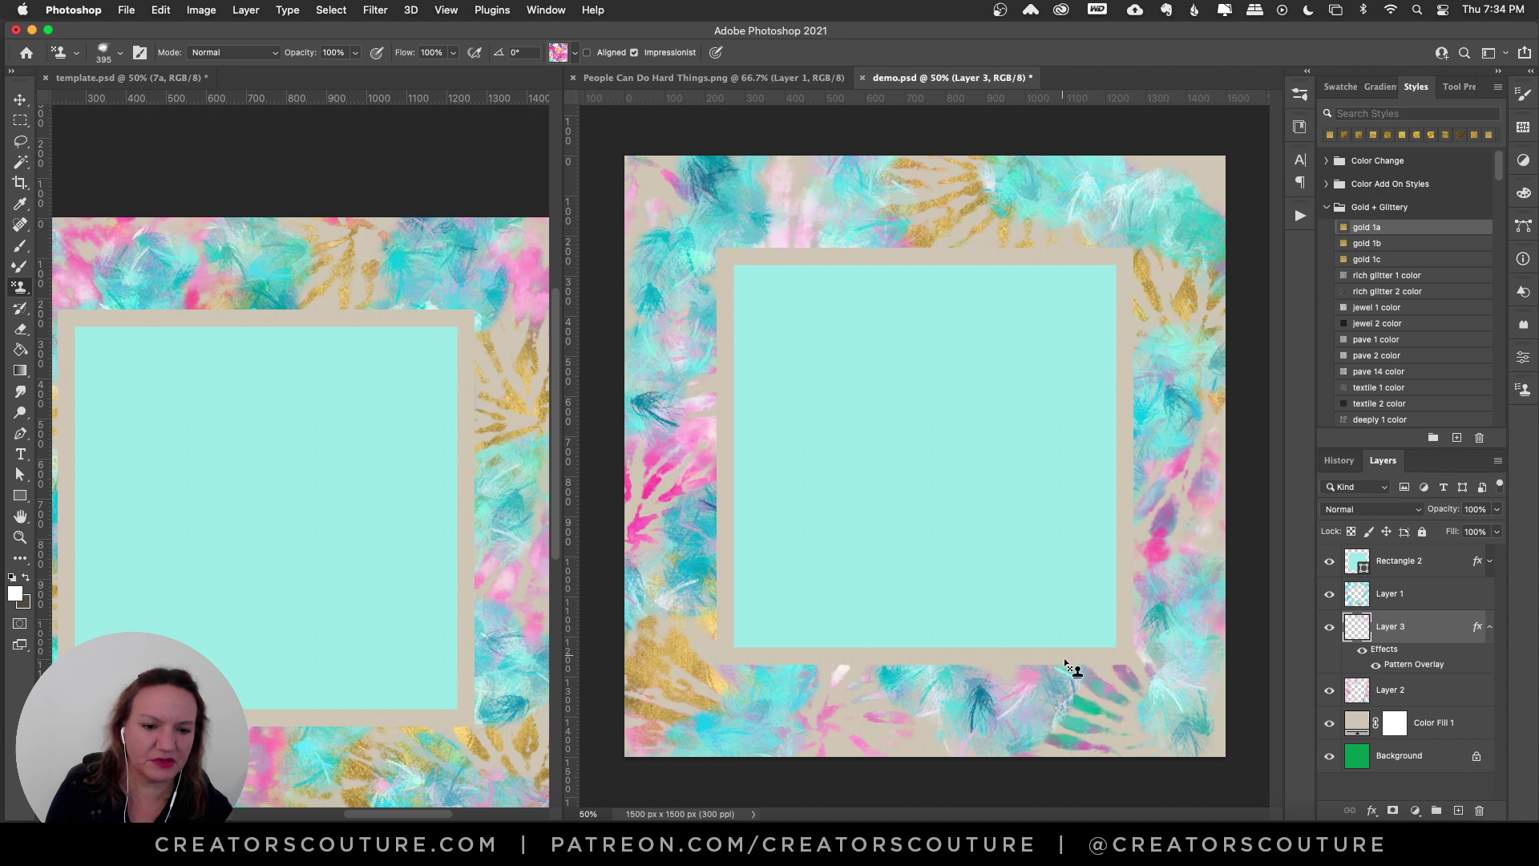
pyautogui.moveTo(1068, 677); pyautogui.dragTo(1133, 711)
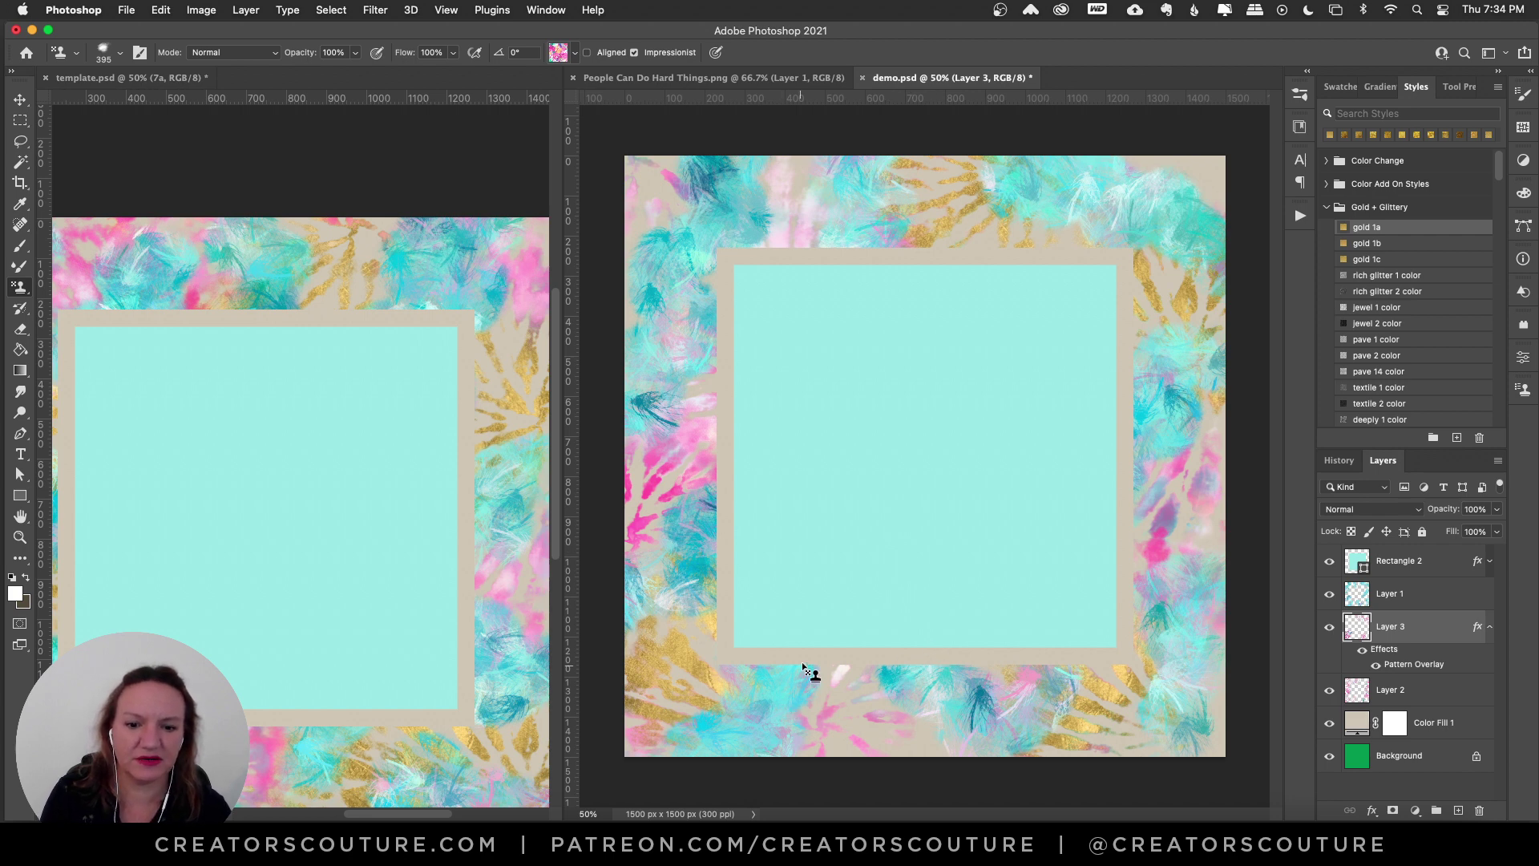
pyautogui.moveTo(808, 670); pyautogui.dragTo(830, 734)
pyautogui.press('super+z')
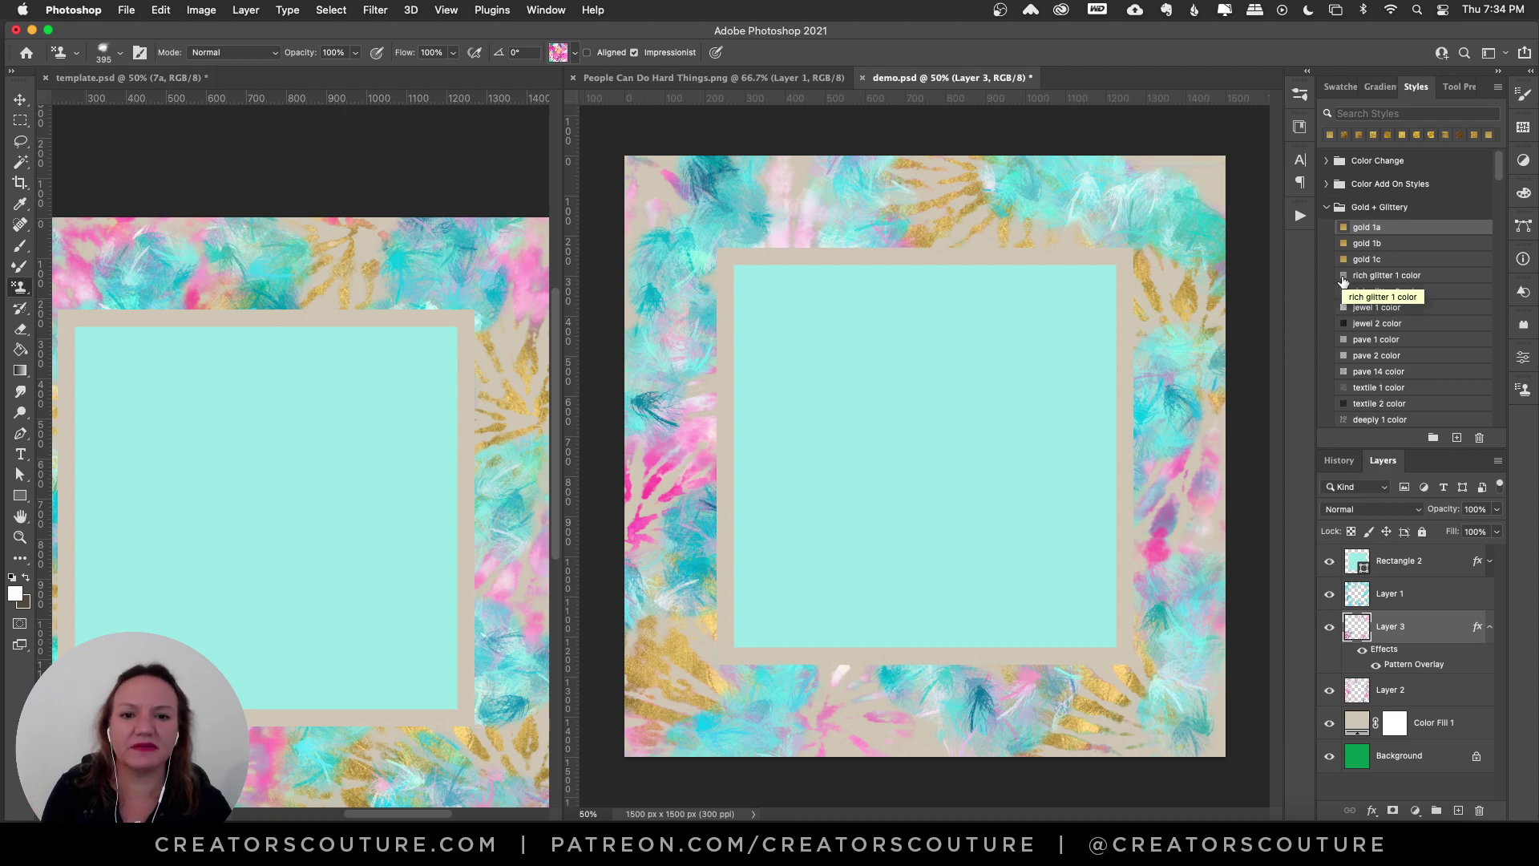
# Step: Compare the whole template.psd and demo.psd designs side by side, at 40% and about 42.5% zoom
pyautogui.moveTo(561, 370); pyautogui.dragTo(653, 376)
pyautogui.click(20, 537)
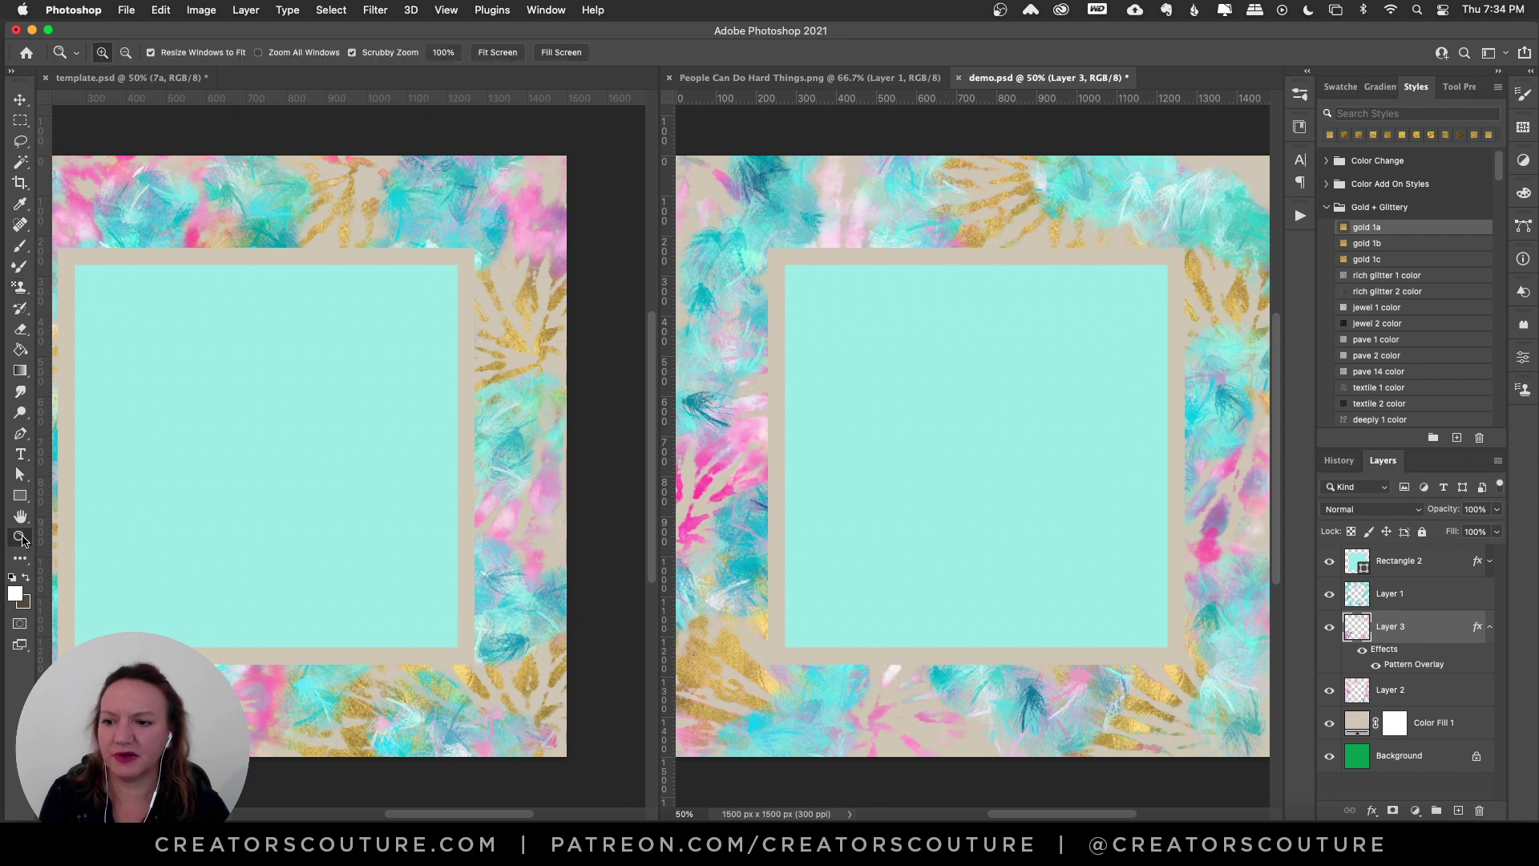
pyautogui.keyDown('alt'); pyautogui.click(981, 438); pyautogui.keyUp('alt')
pyautogui.moveTo(990, 491)
pyautogui.mouseDown()
pyautogui.moveTo(1021, 485)
pyautogui.moveTo(993, 484)
pyautogui.mouseUp()
pyautogui.click(378, 473)
pyautogui.keyDown('alt'); pyautogui.click(299, 468); pyautogui.keyUp('alt')
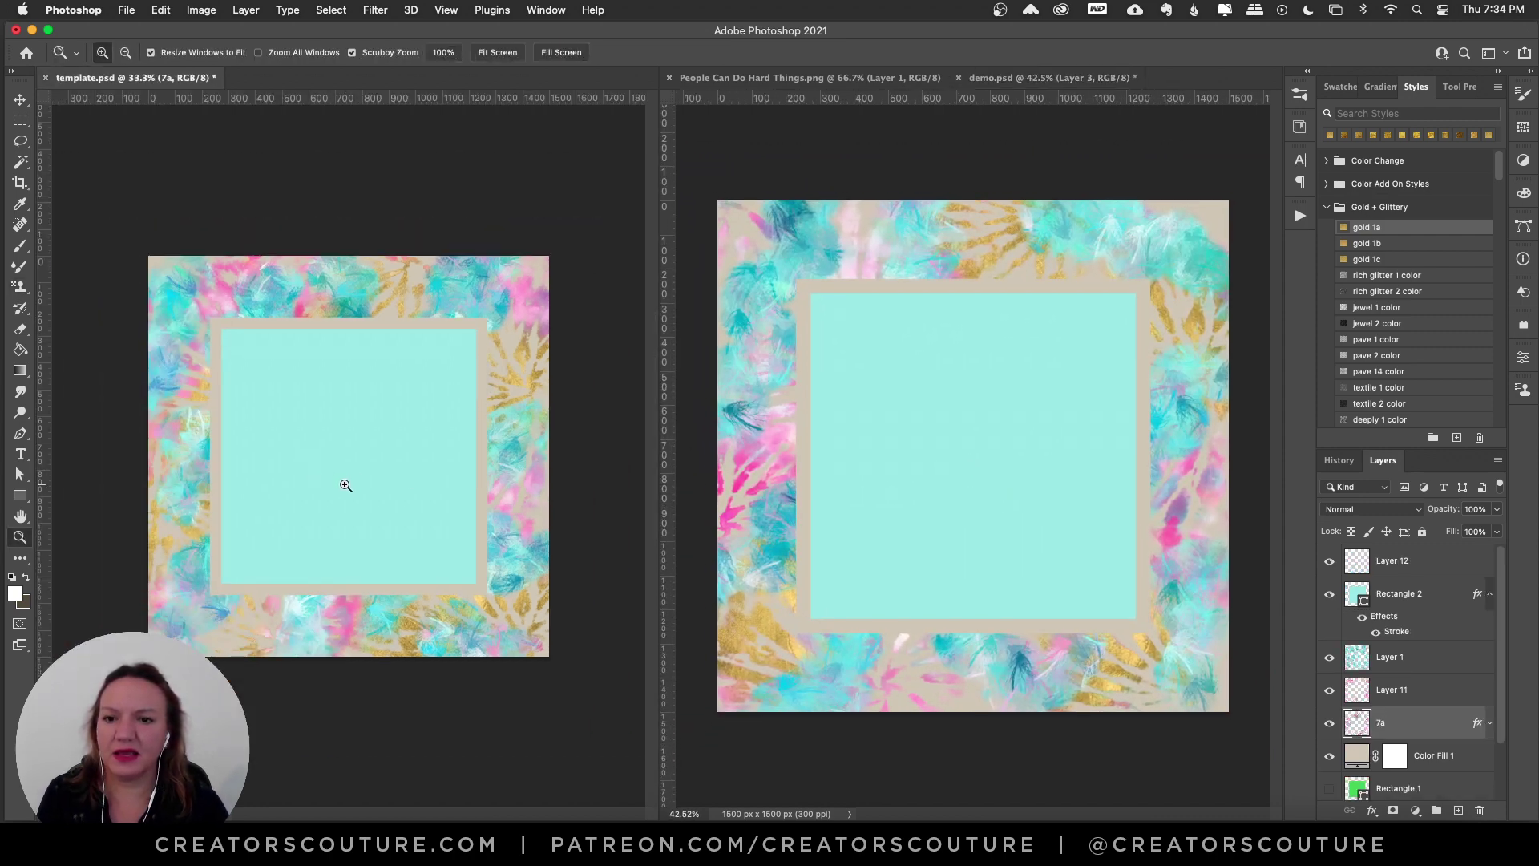
pyautogui.moveTo(345, 485); pyautogui.dragTo(365, 484)
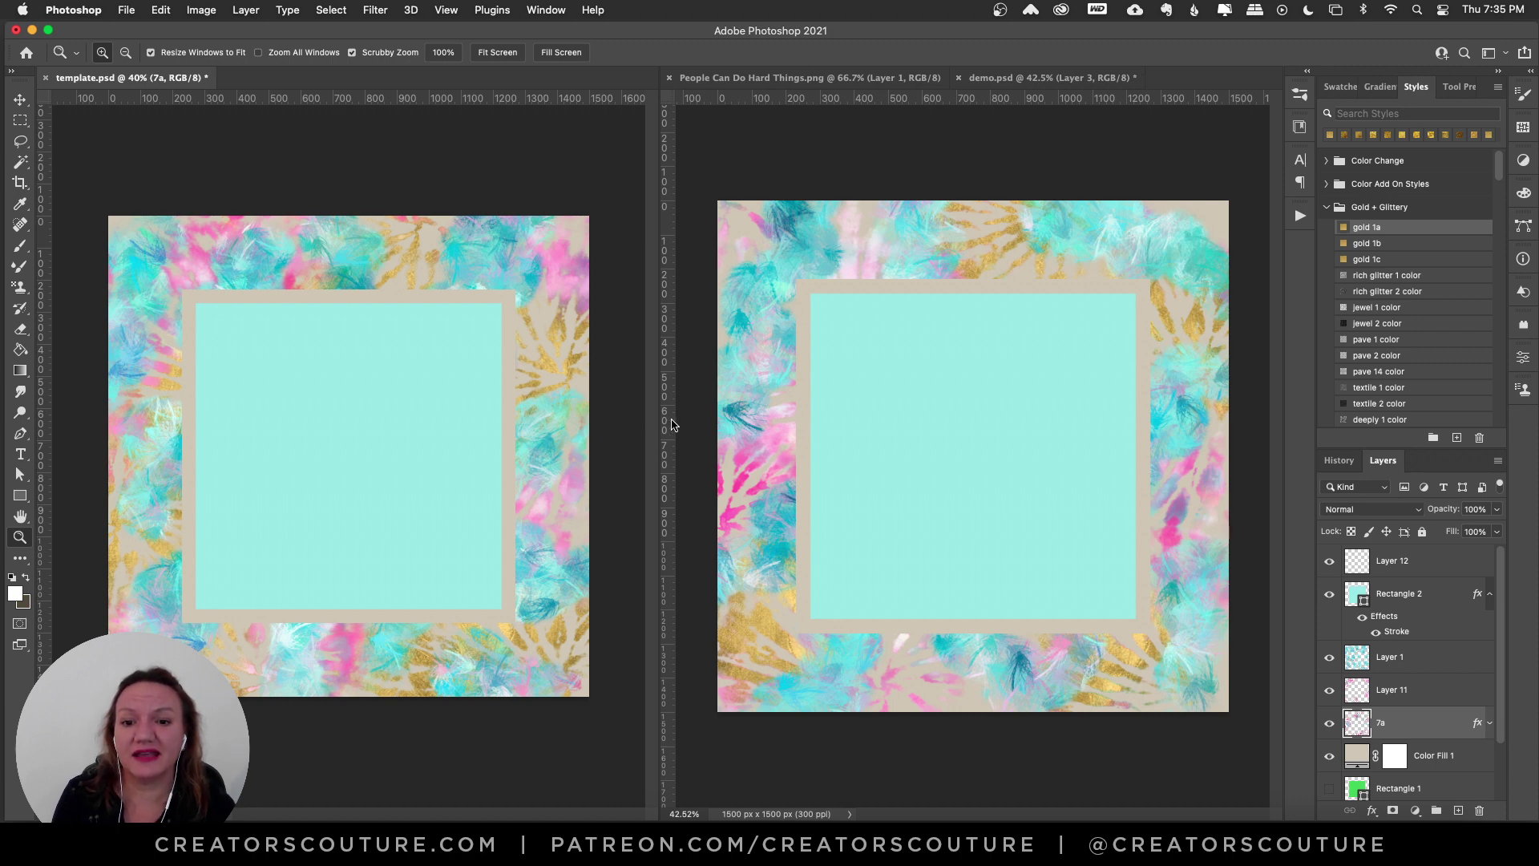
# Step: Widen the template.psd view and enlarge its design to 50% for a closer look at the finished background
pyautogui.moveTo(657, 437); pyautogui.dragTo(789, 431)
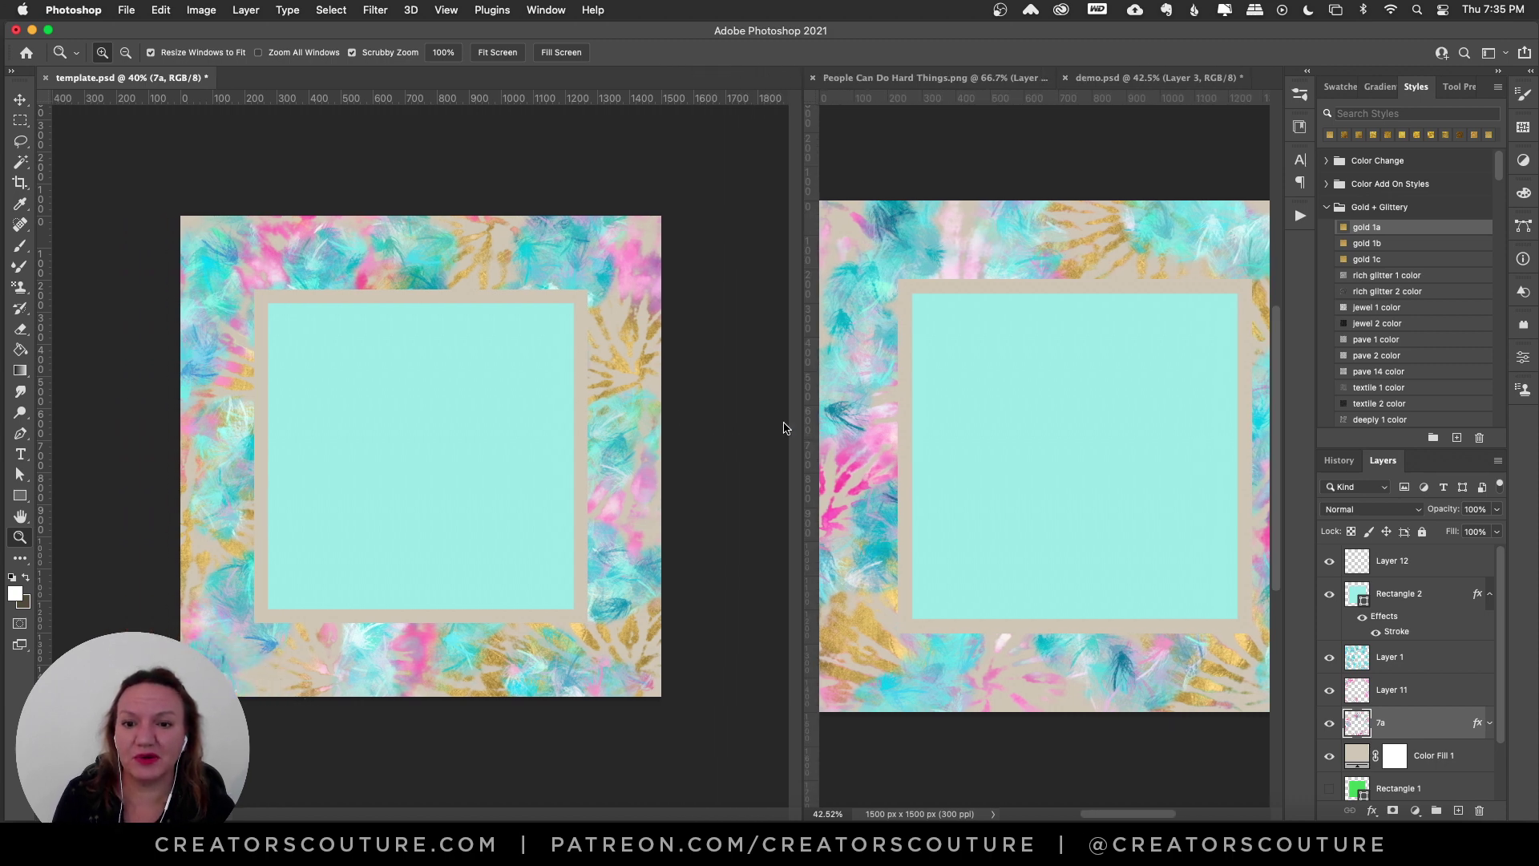
pyautogui.click(449, 398)
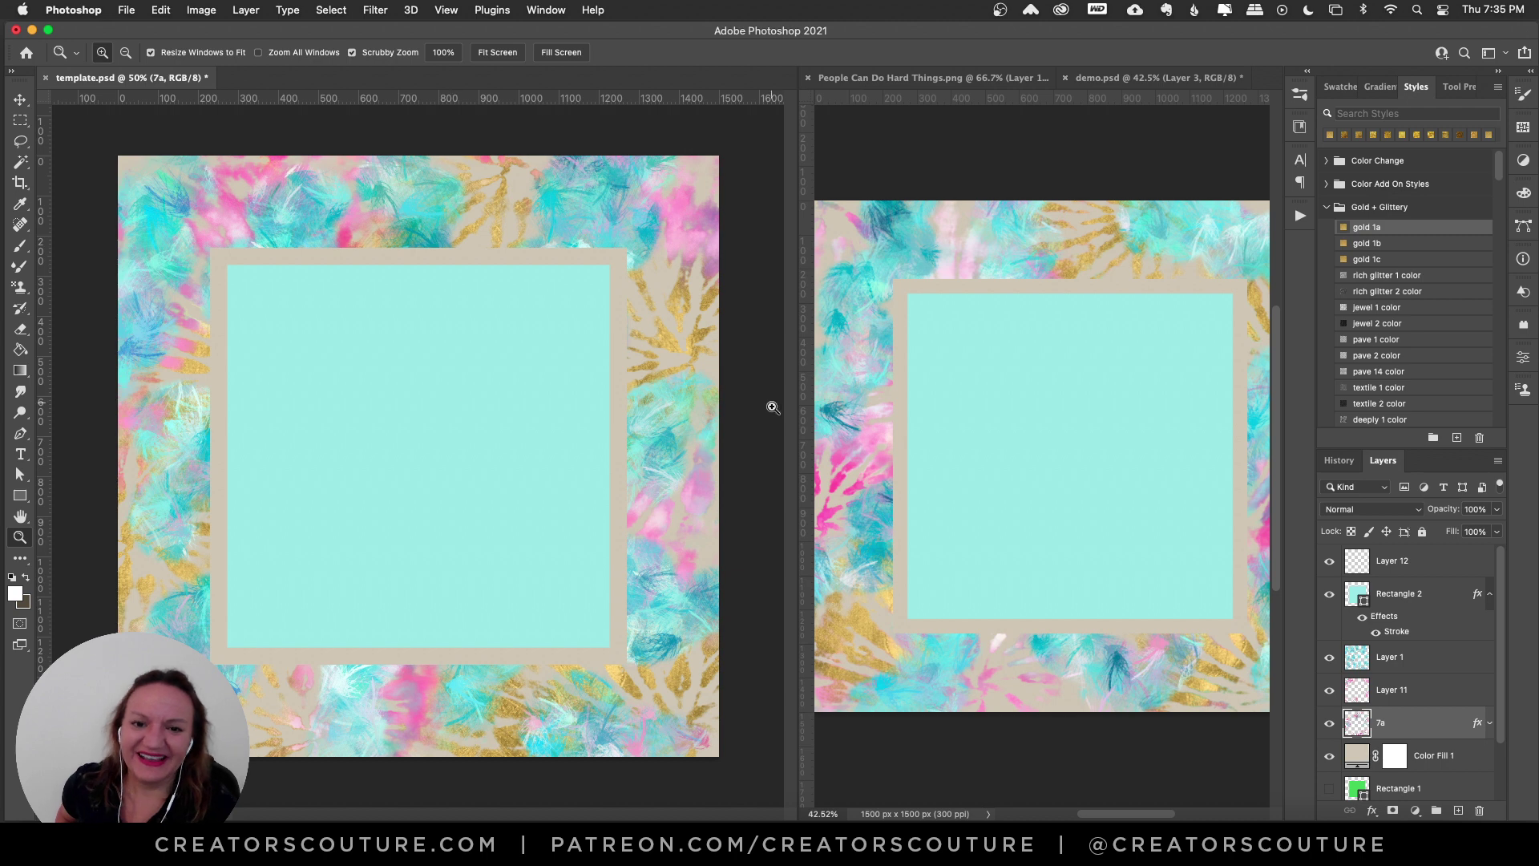
pyautogui.moveTo(798, 477); pyautogui.dragTo(829, 476)
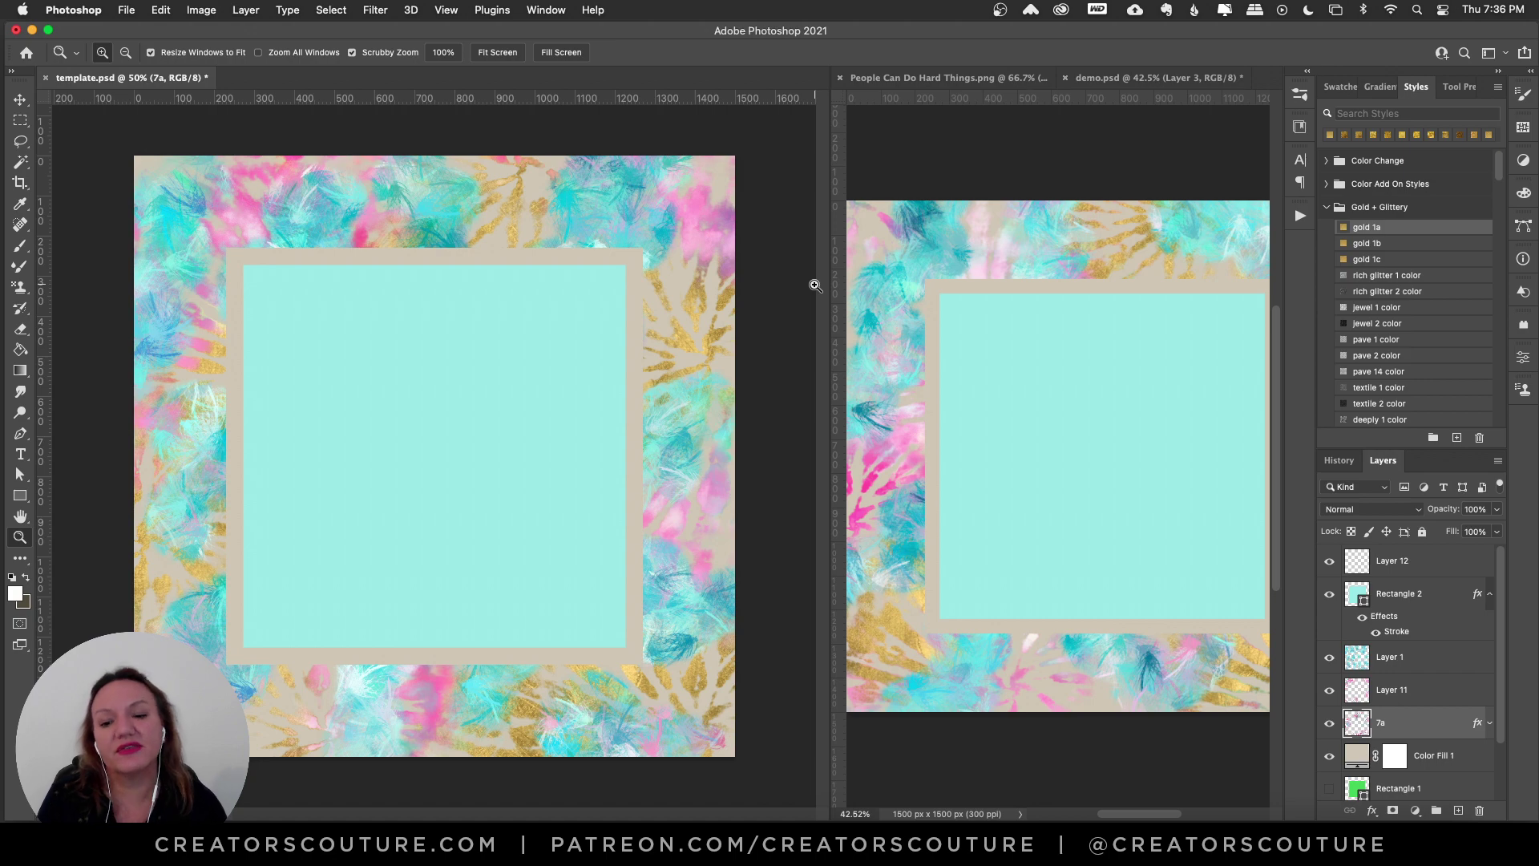
# Step: Show People Can Do Hard Things.png and widen its view until the whole finished quote graphic fits
pyautogui.click(920, 78)
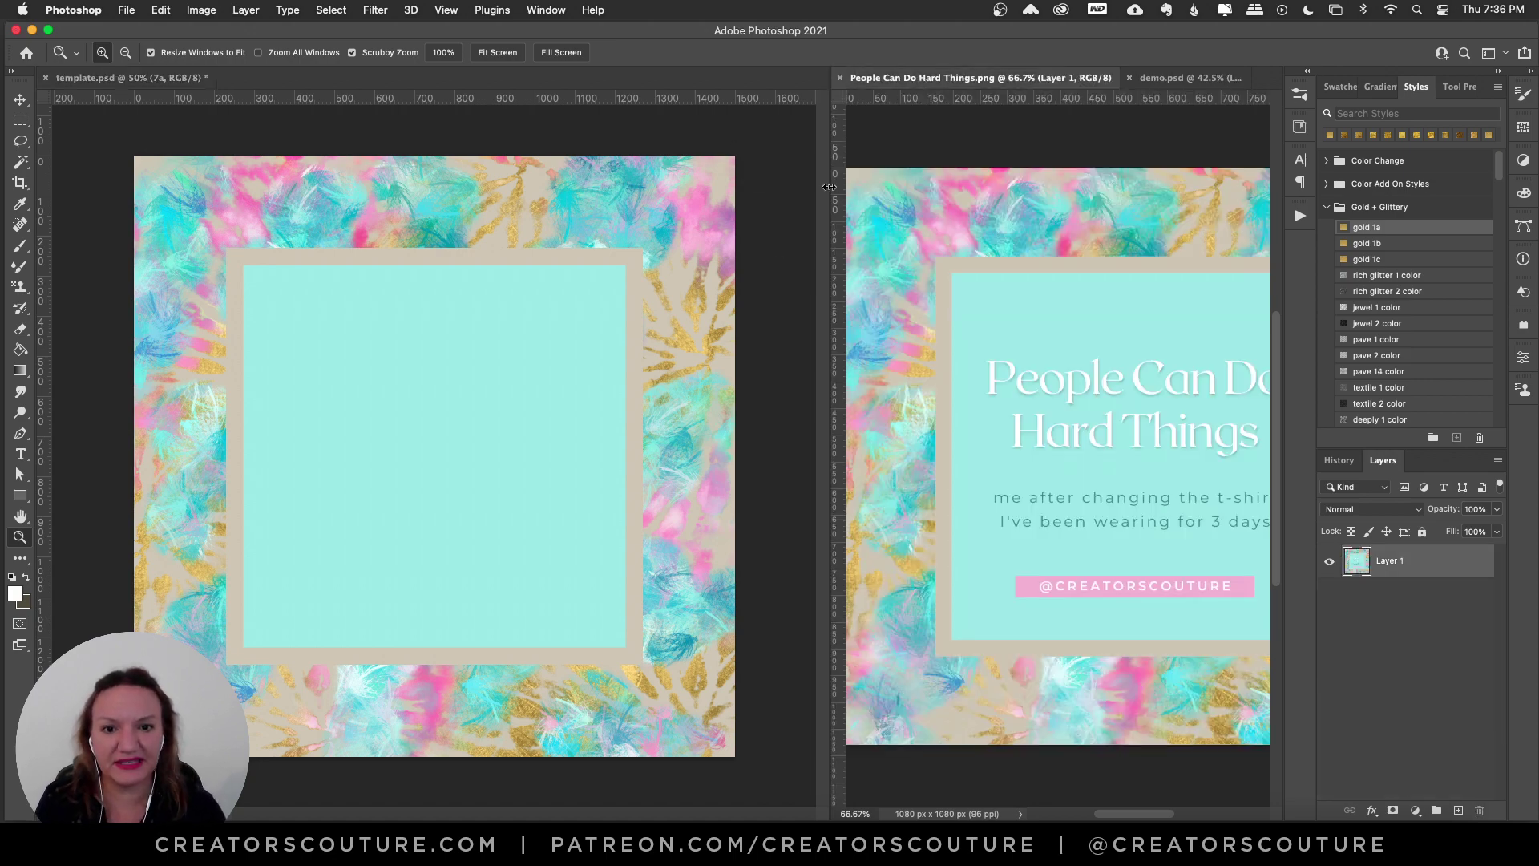
pyautogui.moveTo(830, 189); pyautogui.dragTo(429, 180)
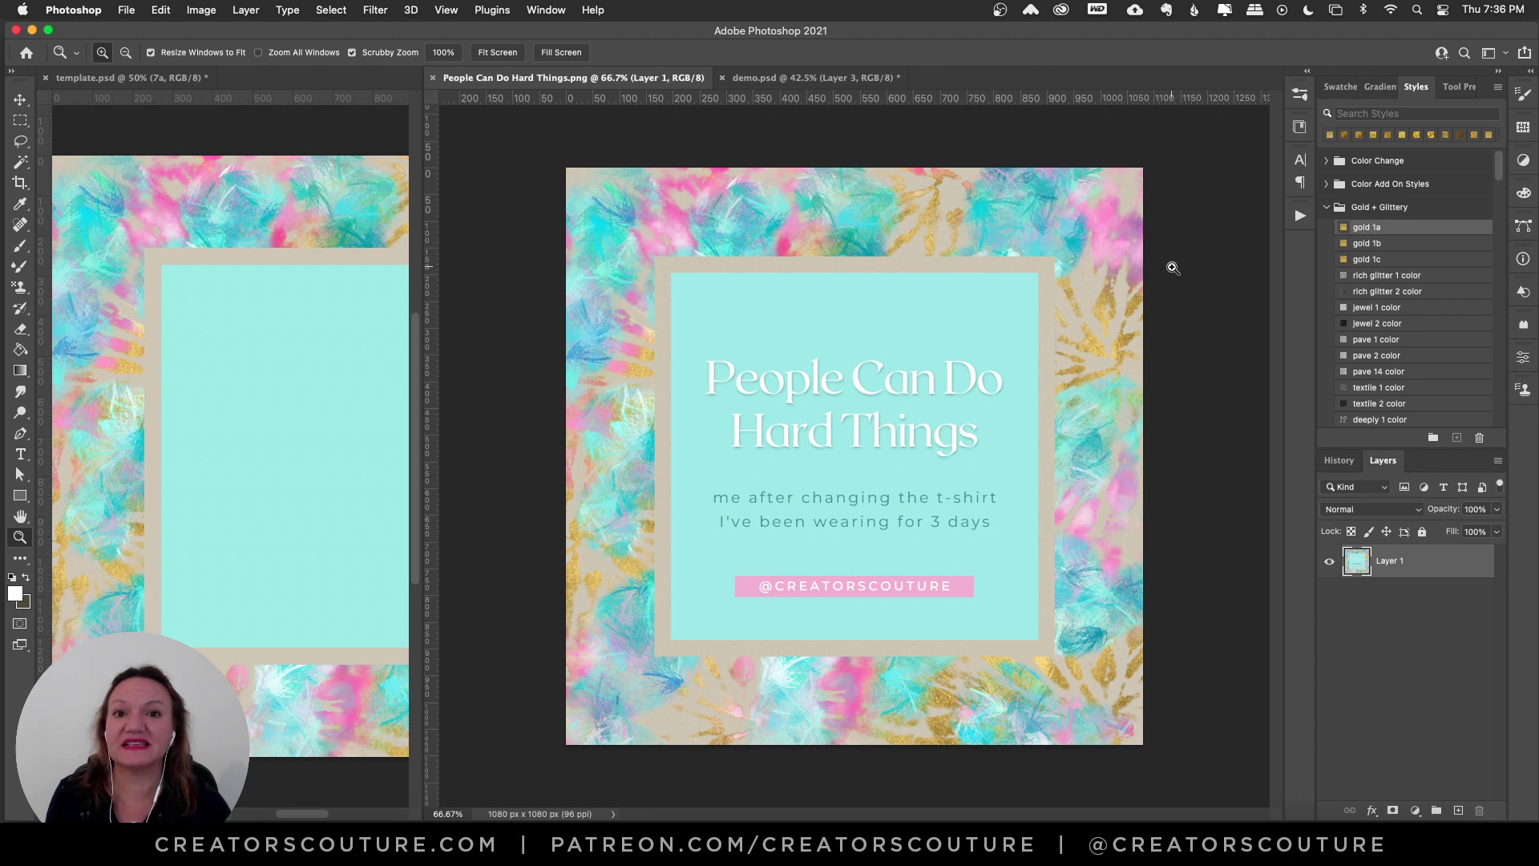